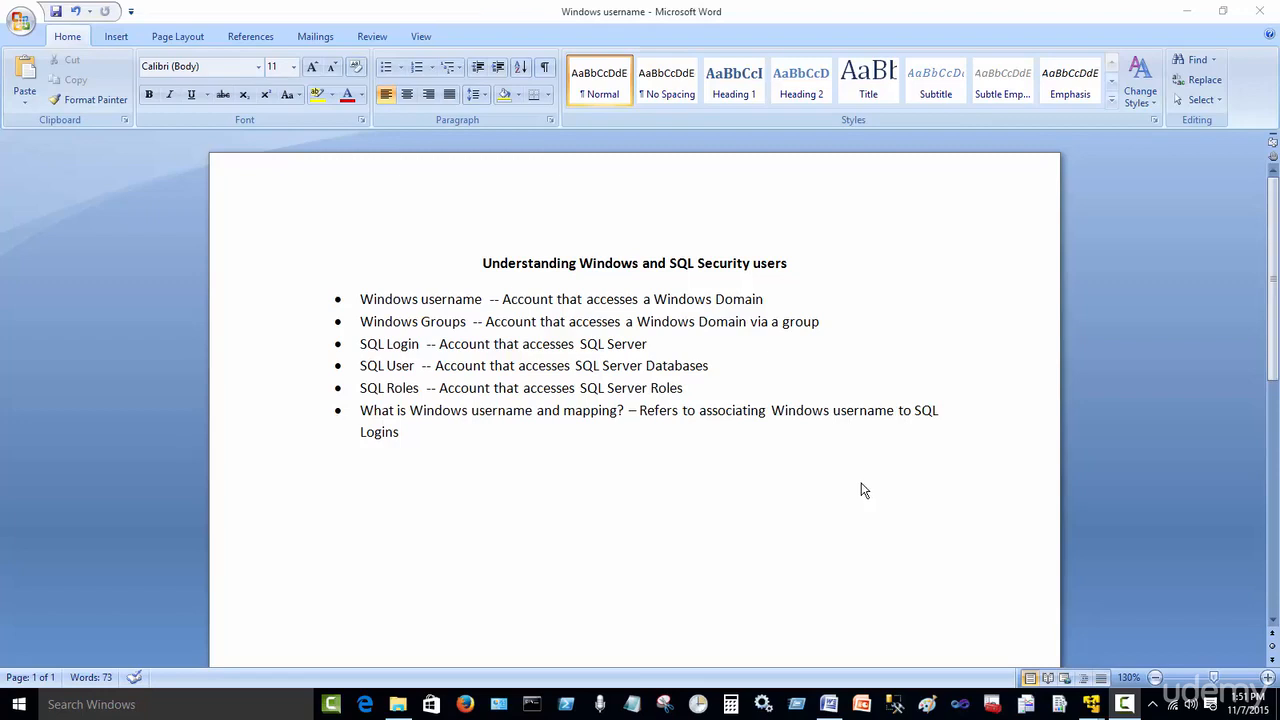
Step: Bring the server virtual machine forward and select the last domain user in the Active Directory Users folder
click(1189, 11)
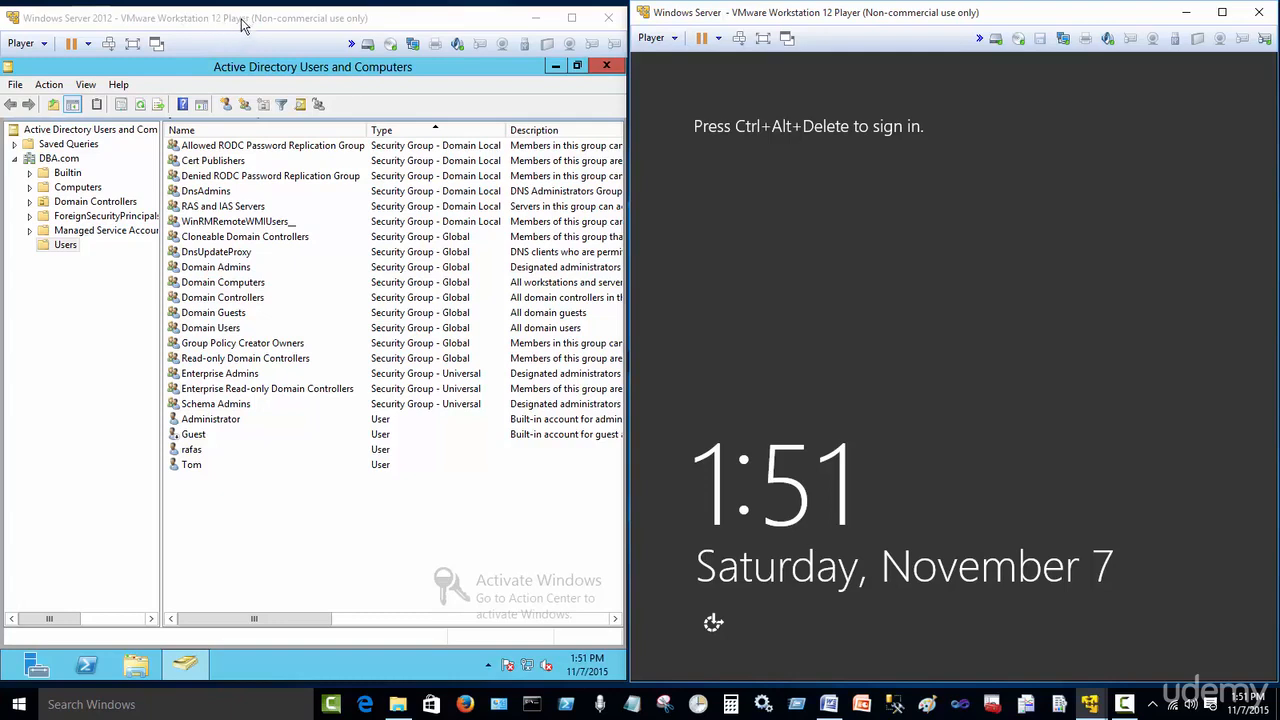
click(336, 22)
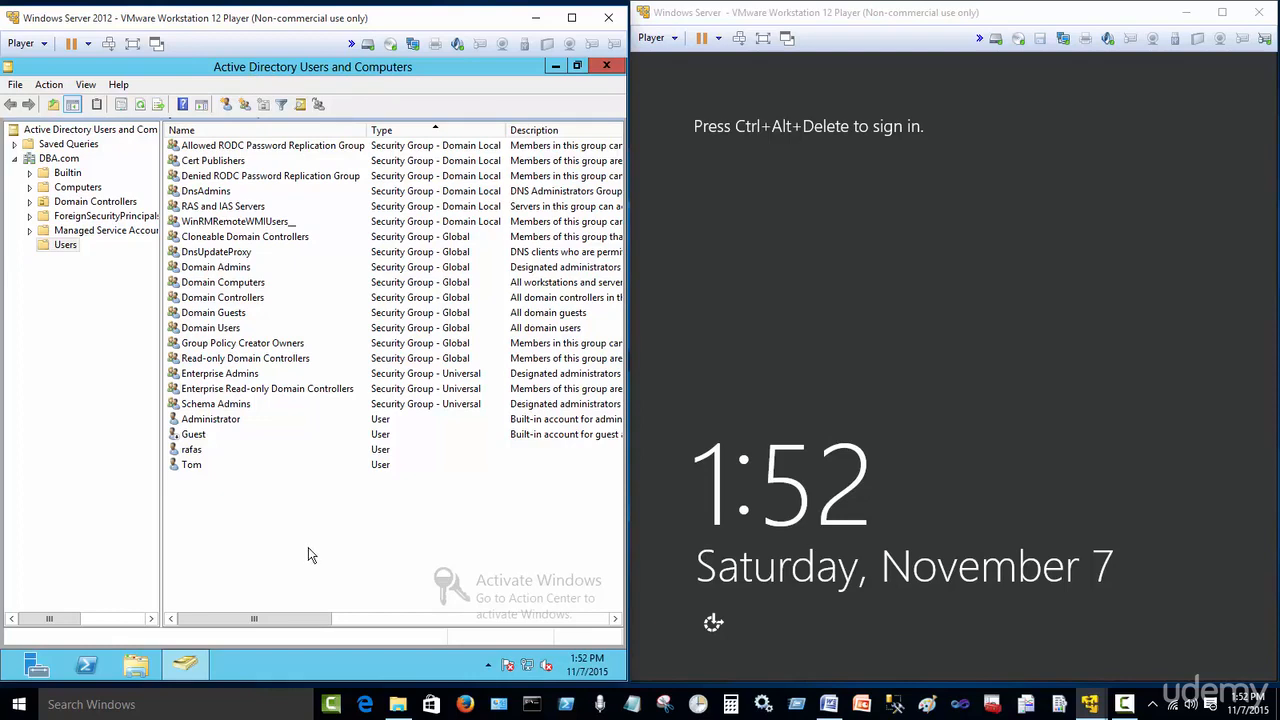
click(201, 467)
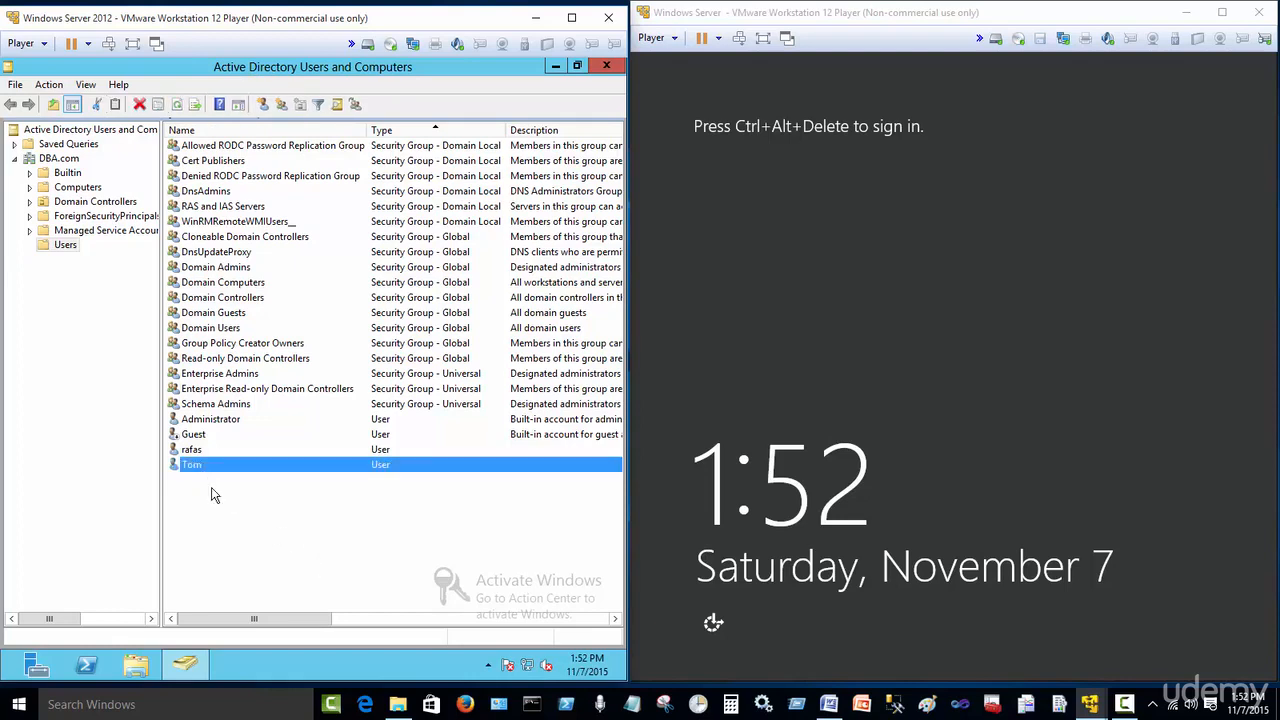
right_click(271, 515)
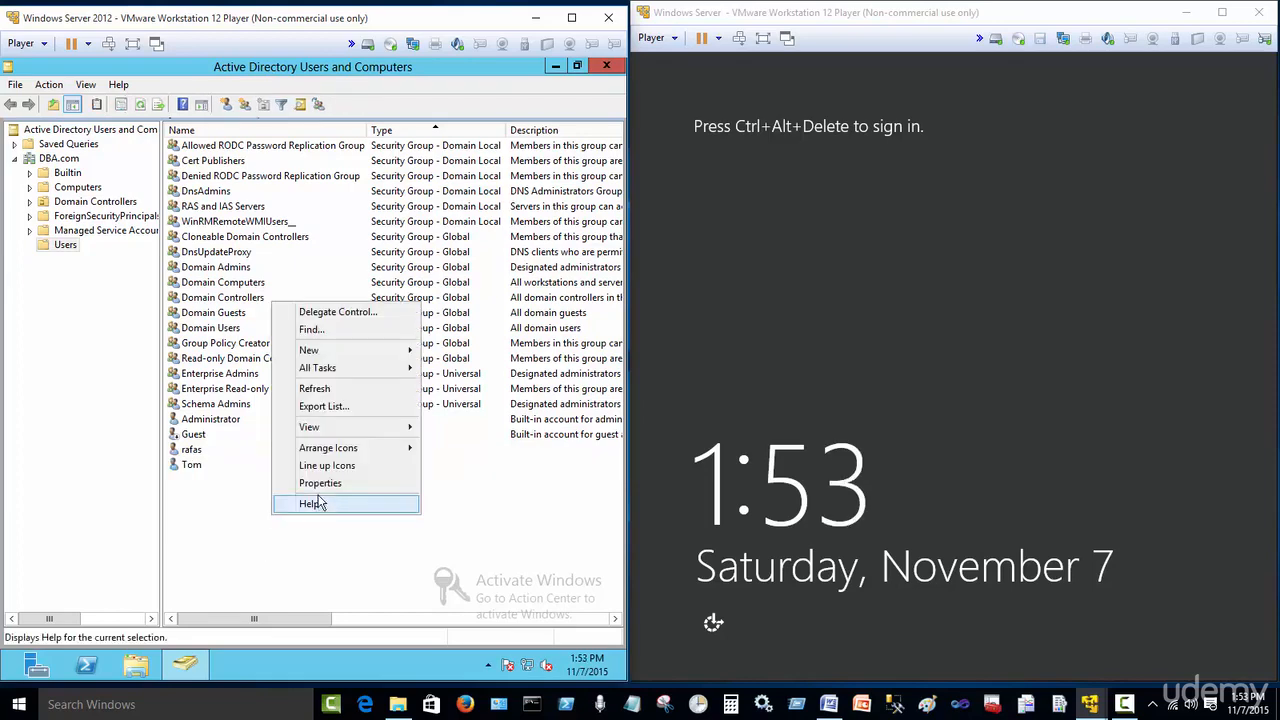
mouse_move(366, 352)
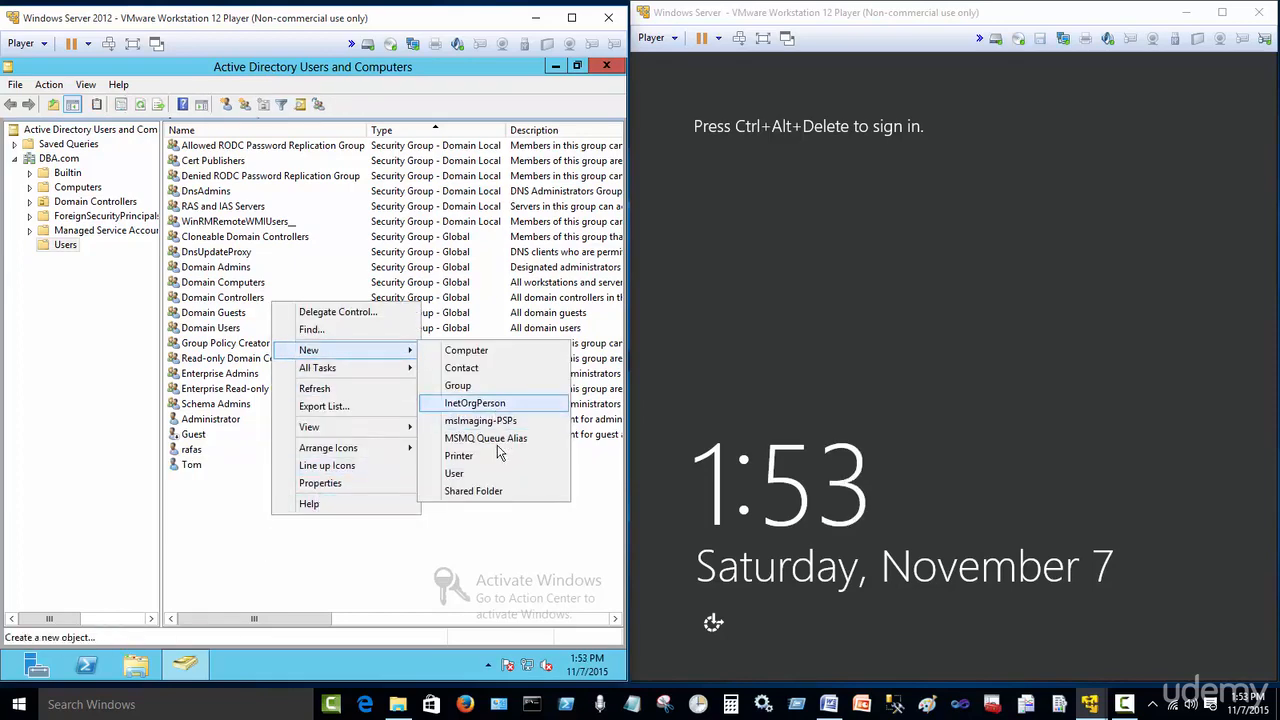
click(470, 474)
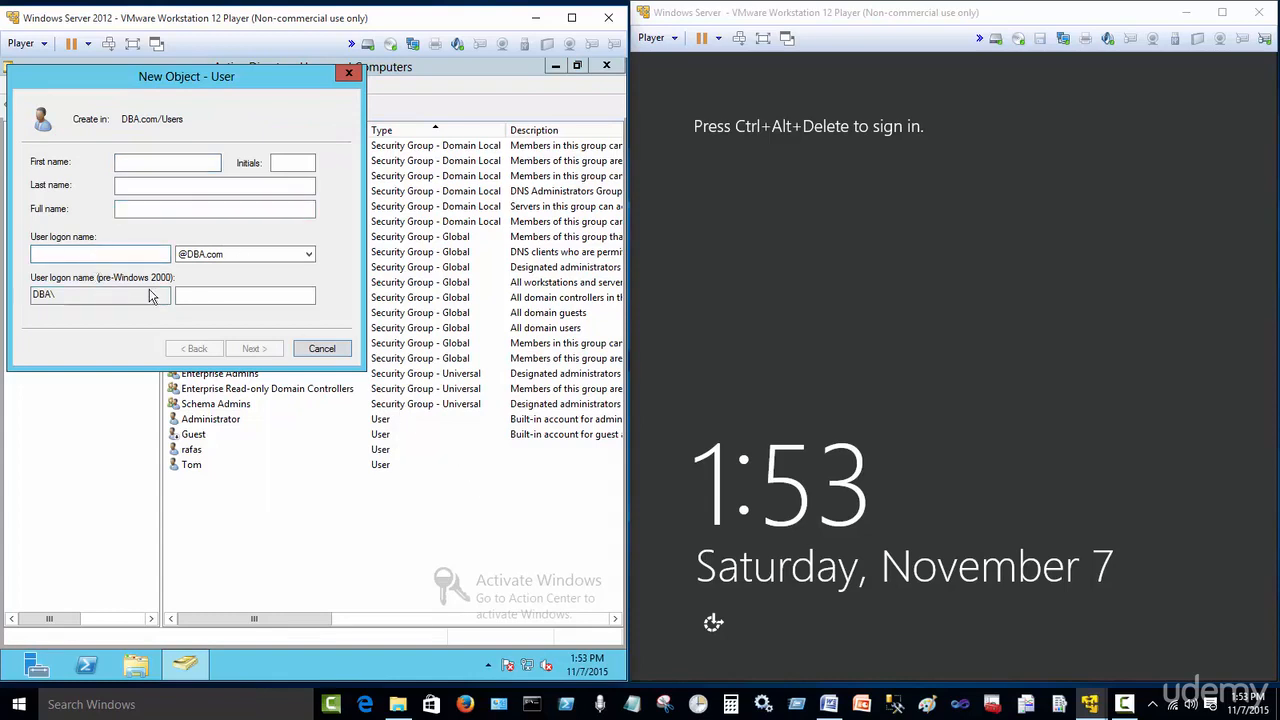
click(321, 349)
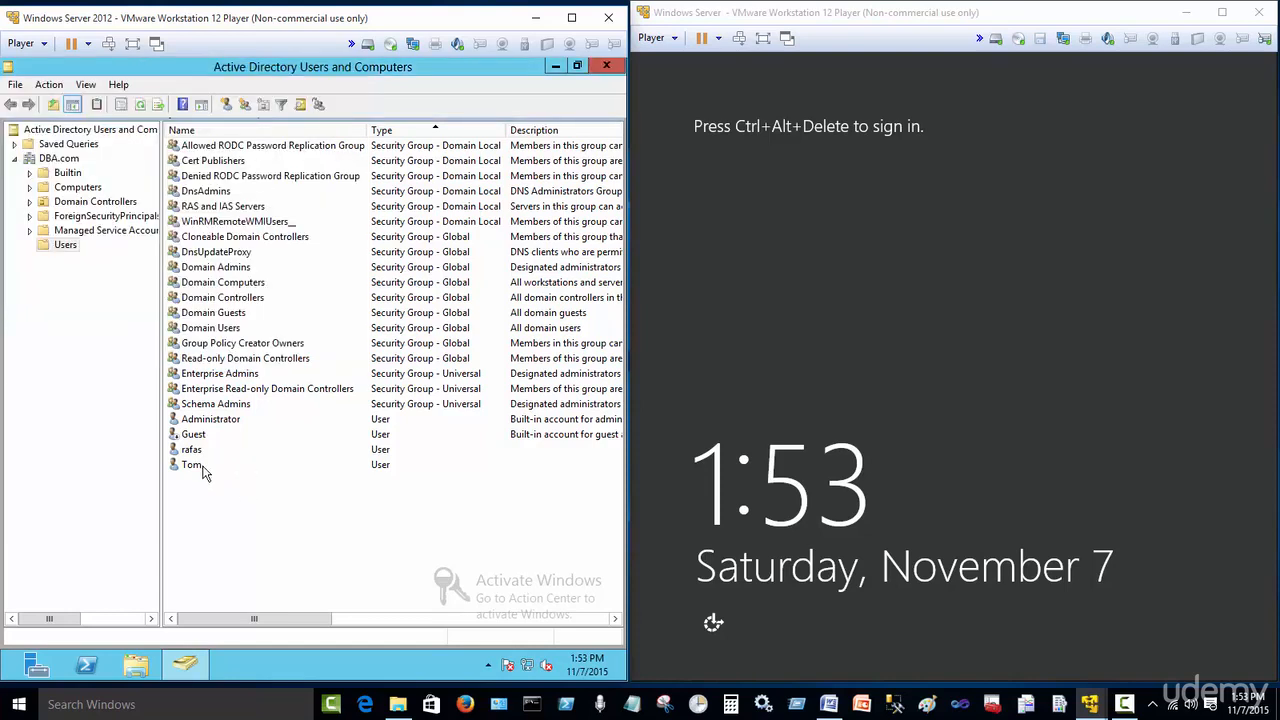
Step: Send Ctrl+Alt+Delete to the second virtual machine and choose the selected domain user's account on its sign-in screen
click(195, 465)
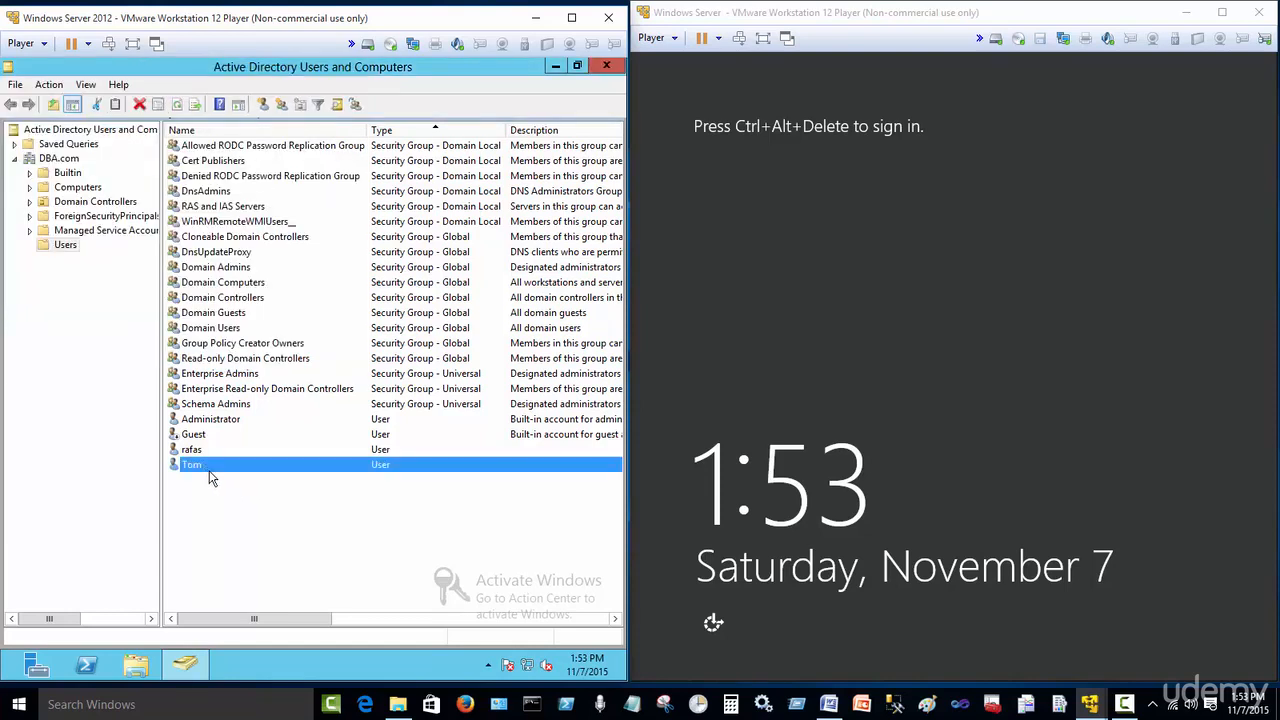
click(780, 438)
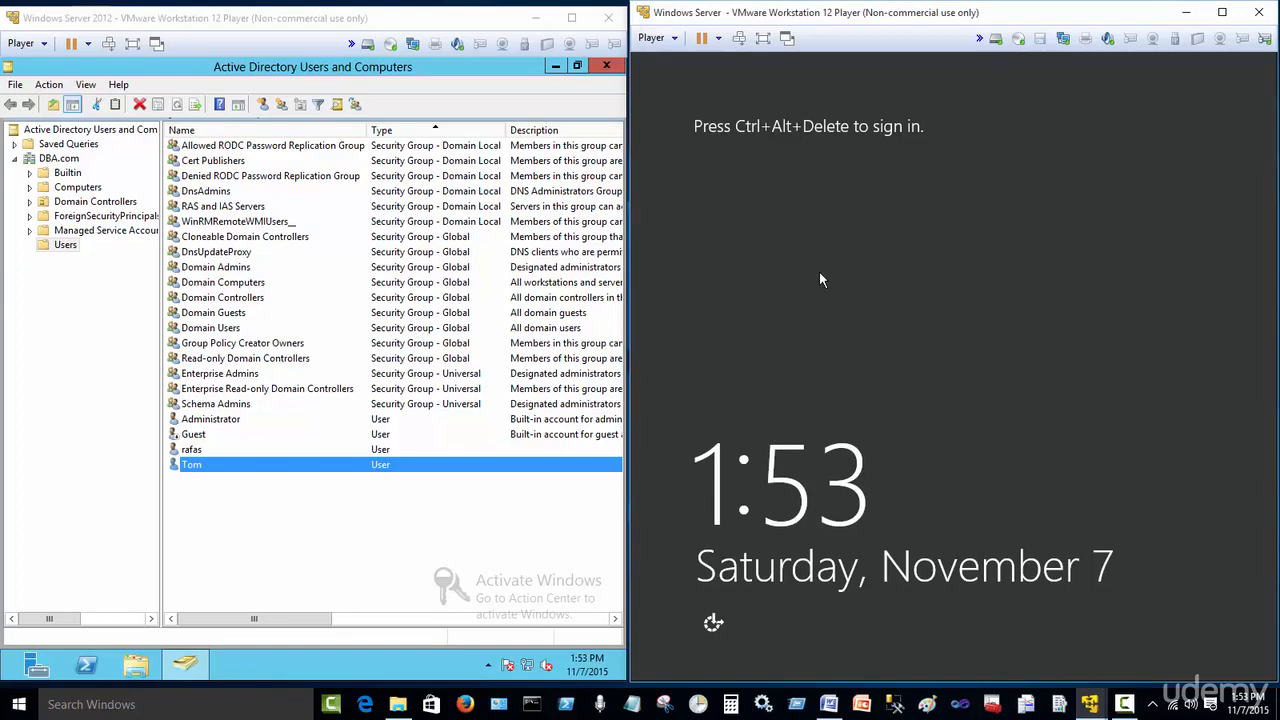
click(740, 40)
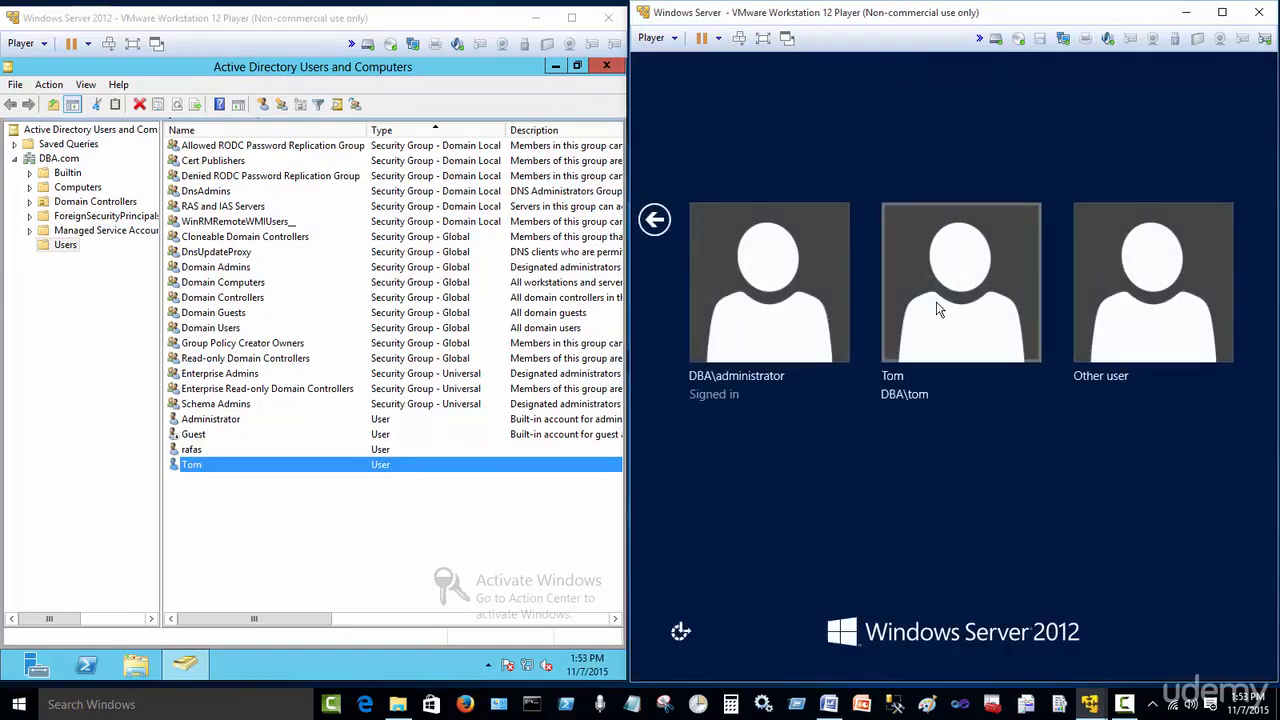
click(938, 310)
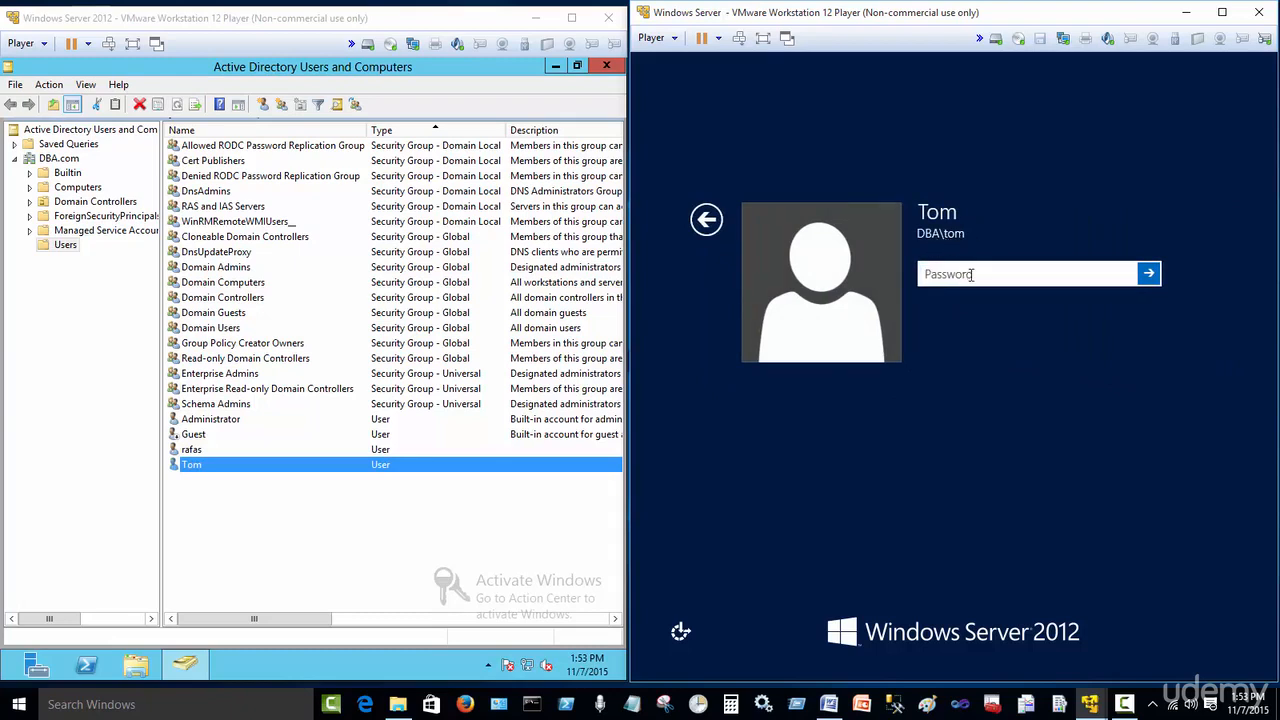
Step: Enter the domain user's account password and sign in
text(•••••)
key(BackSpace)
key(BackSpace)
key(BackSpace)
key(BackSpace)
text(••••••••••)
key(Return)
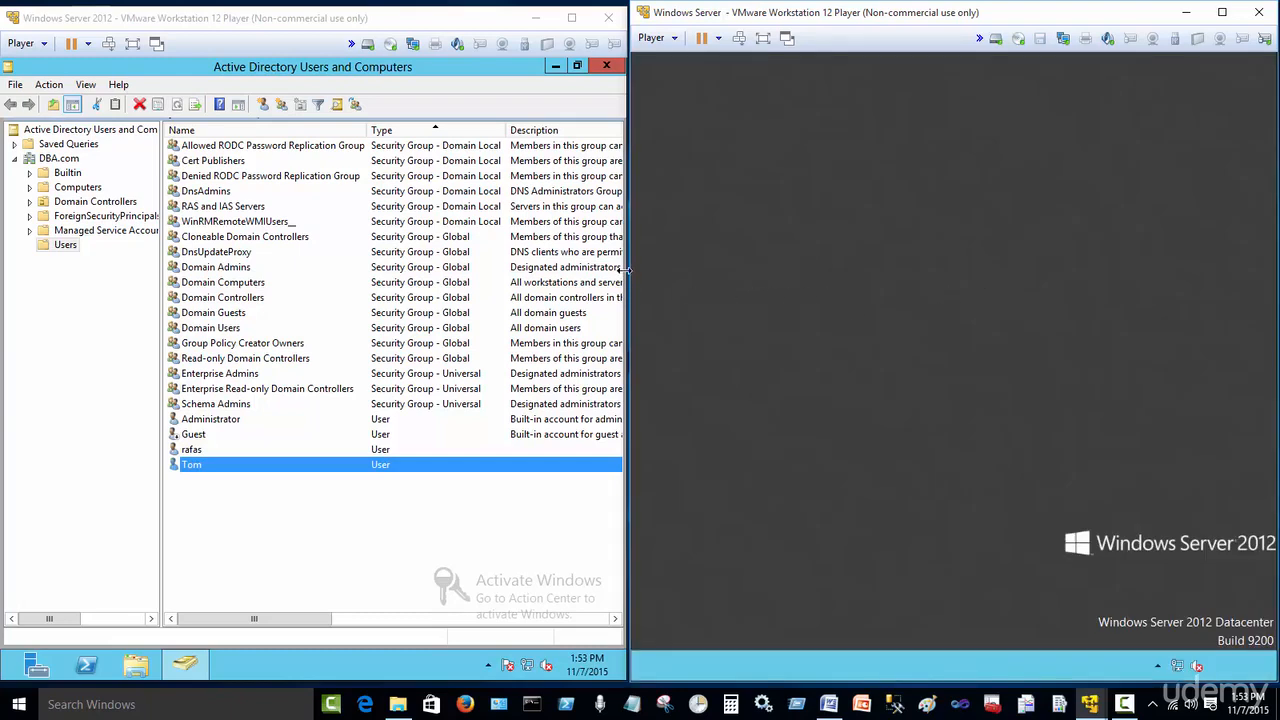
Step: Widen the virtual machine window, launch SQL Server Management Studio, and try connecting to WIN-IUJ0AQTCJHZ\TEST with Windows Authentication
drag(622, 269, 234, 240)
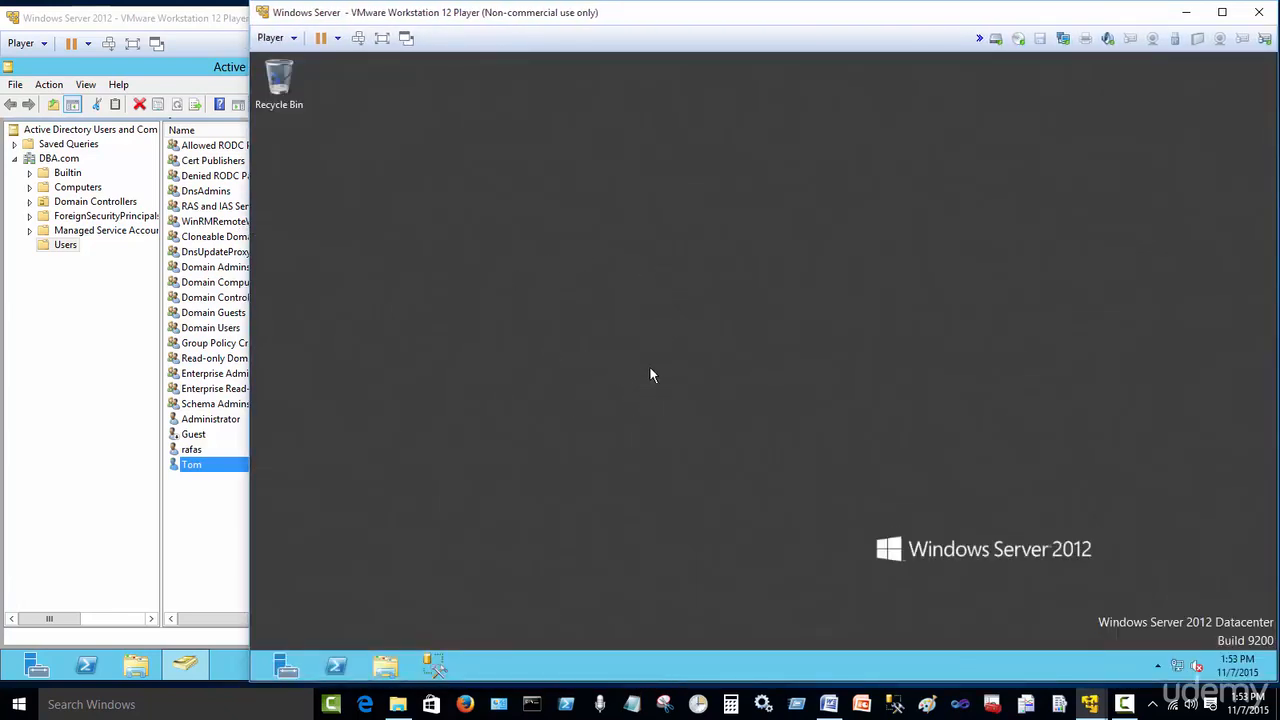
click(439, 666)
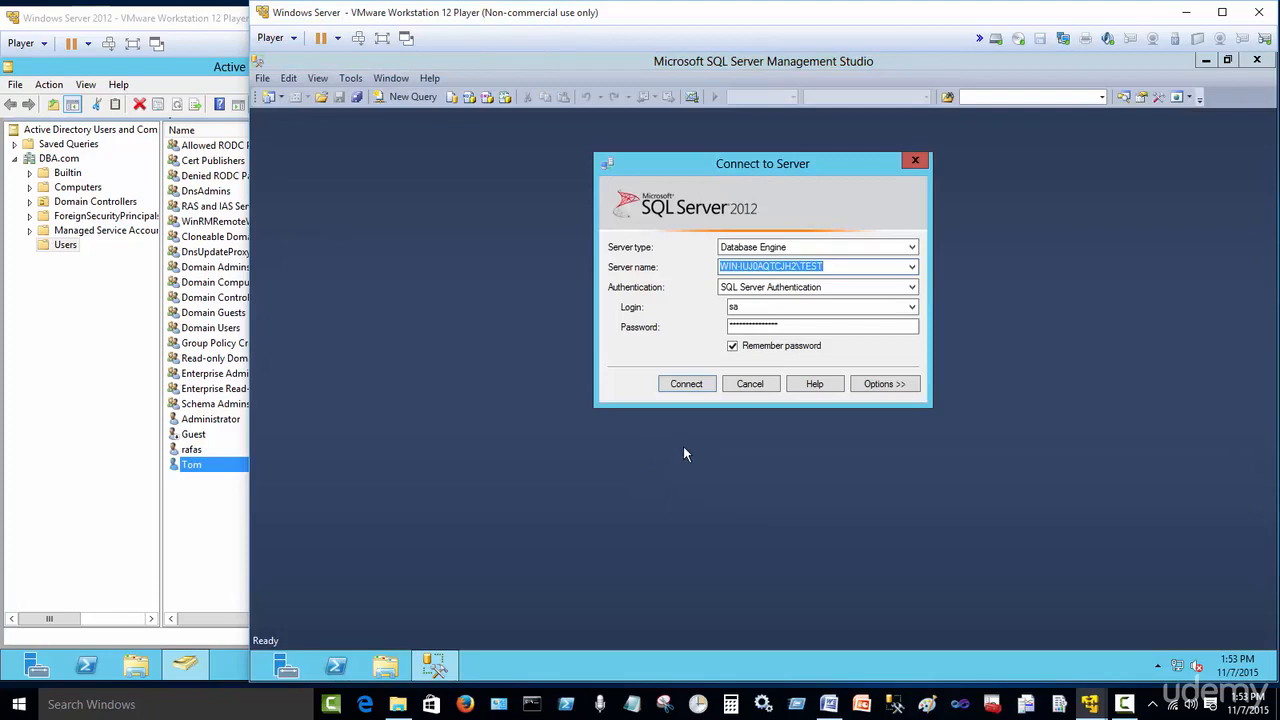
click(908, 287)
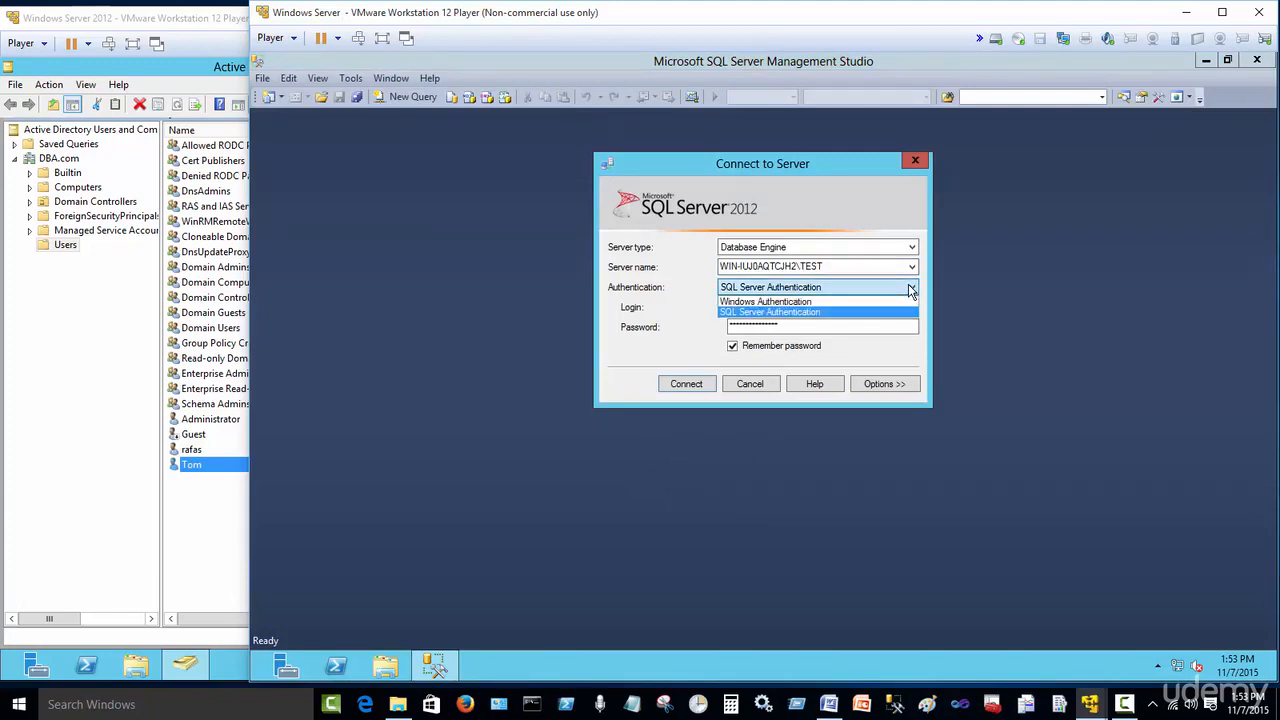
click(847, 302)
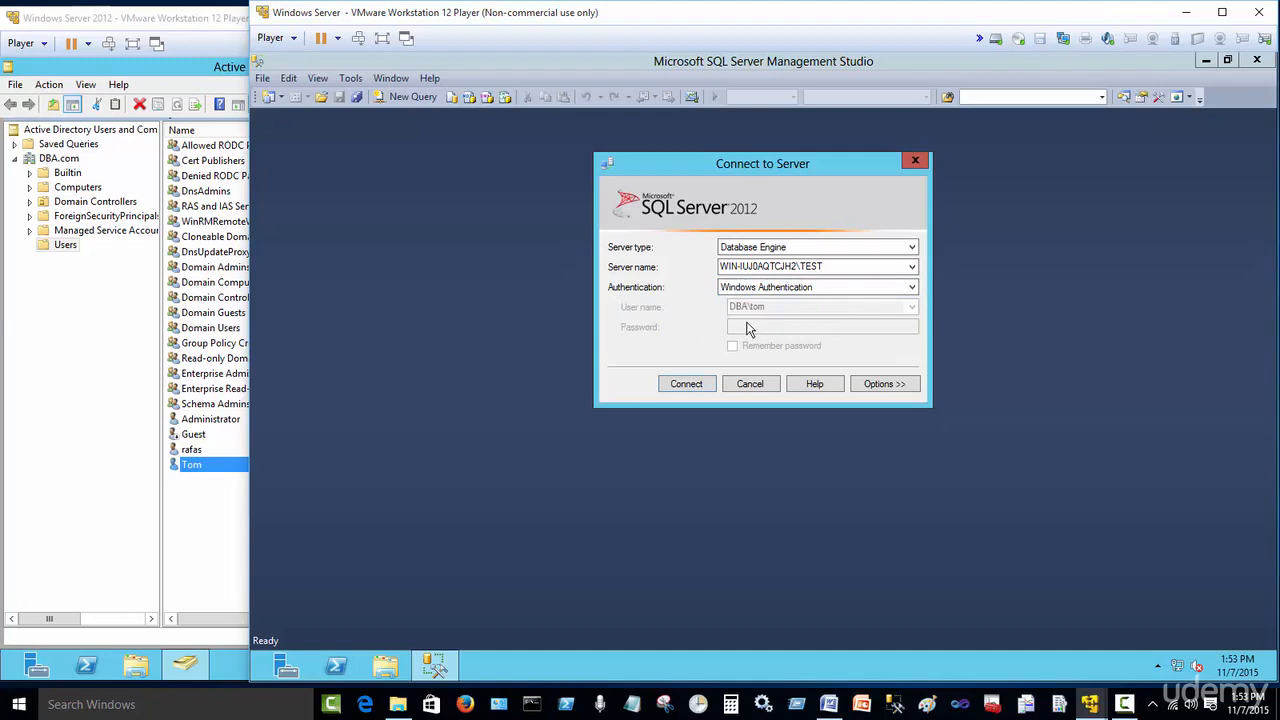
click(686, 385)
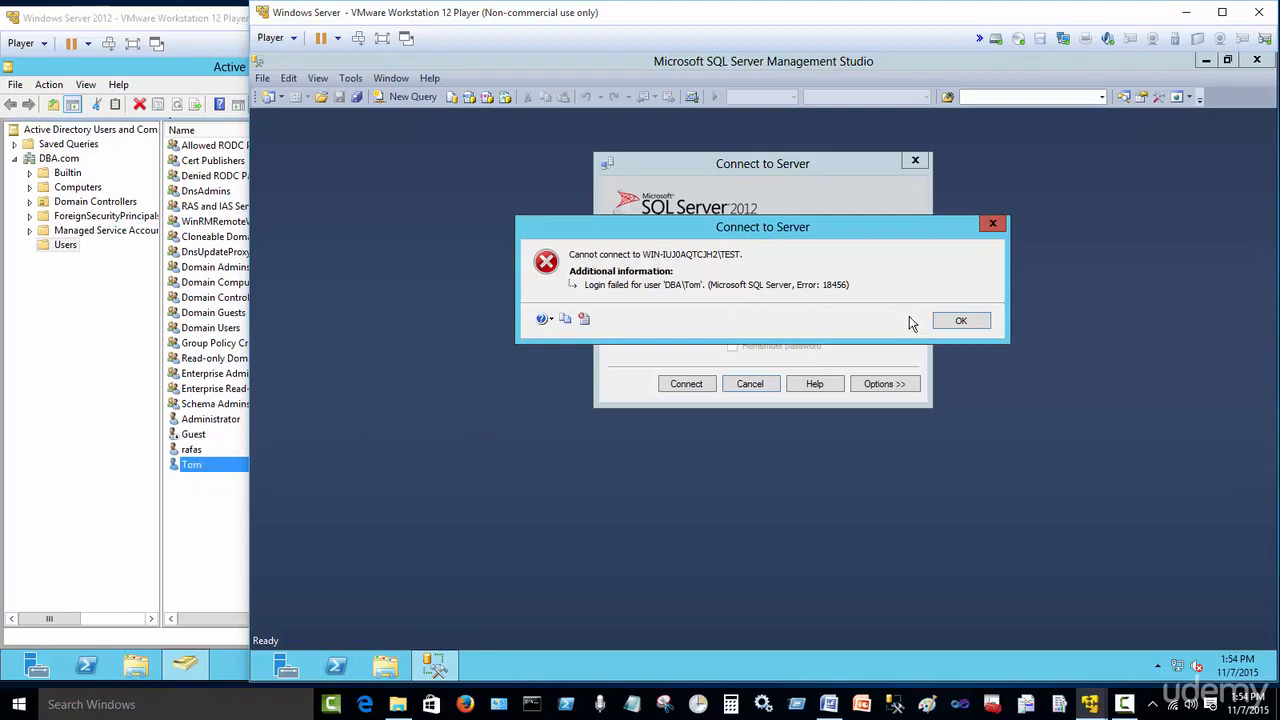
click(957, 322)
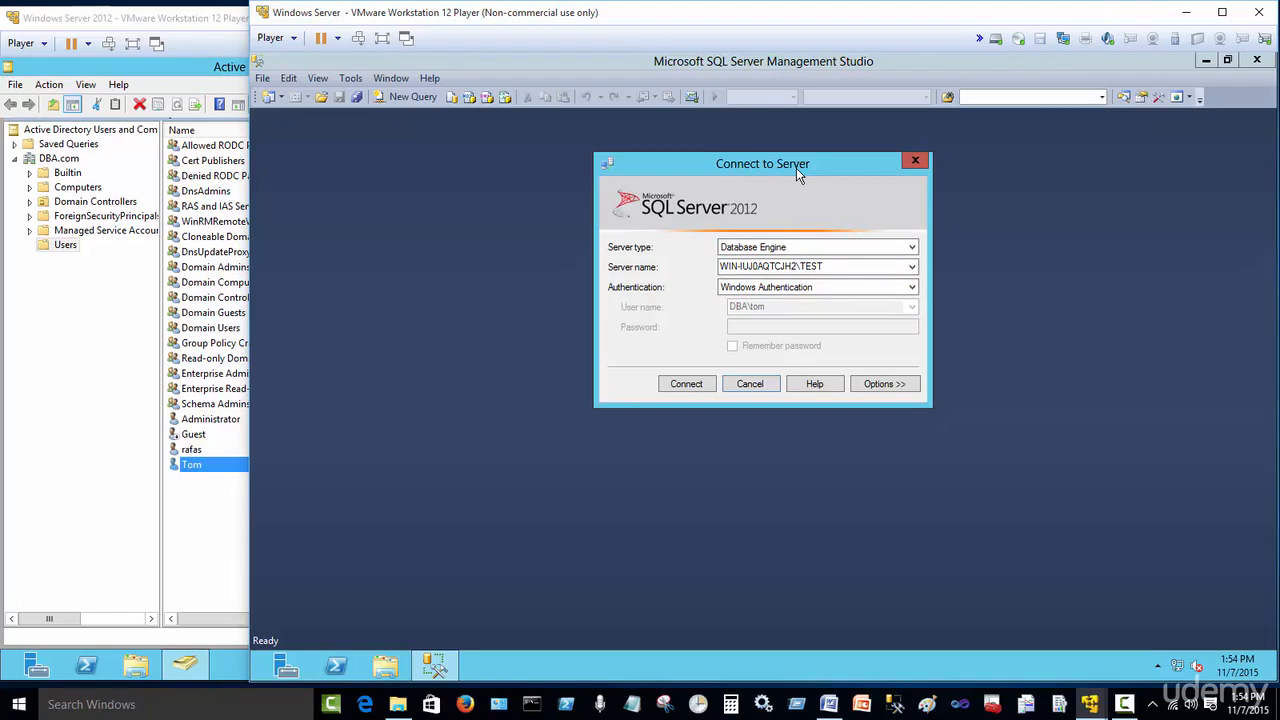
Step: Connect to the server with SQL Server Authentication using the sa login
click(910, 289)
click(830, 311)
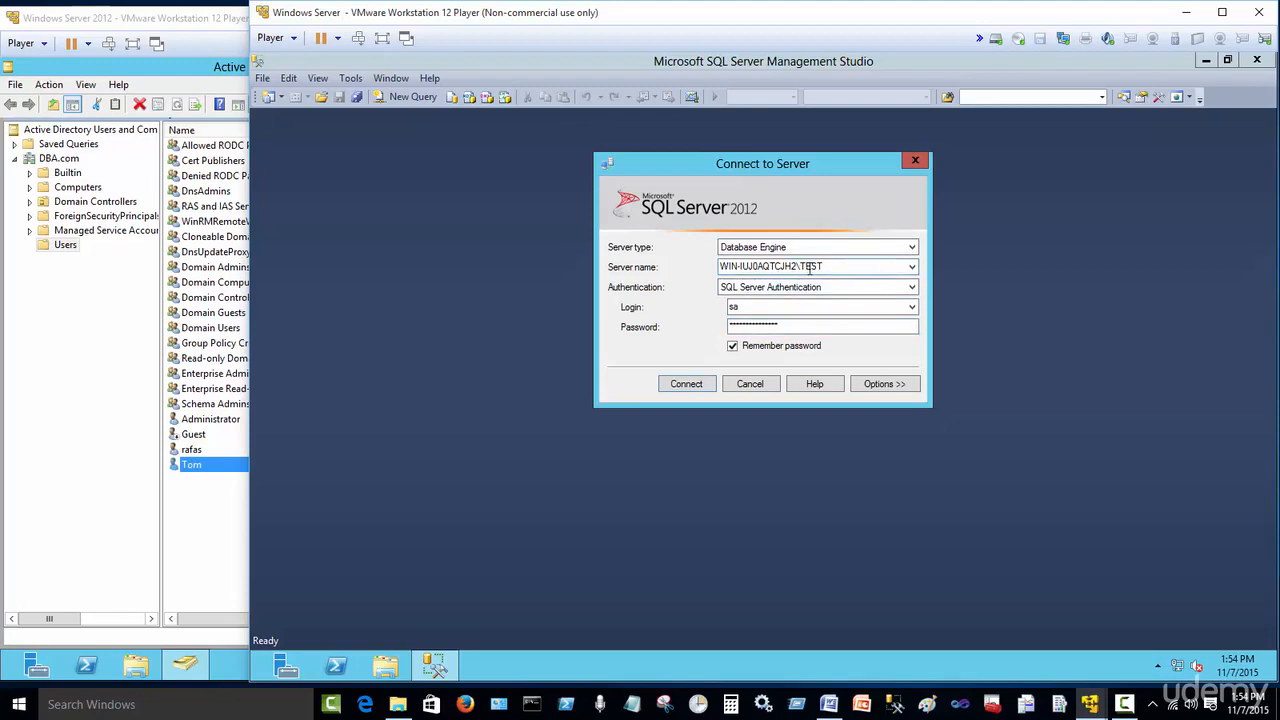
click(686, 388)
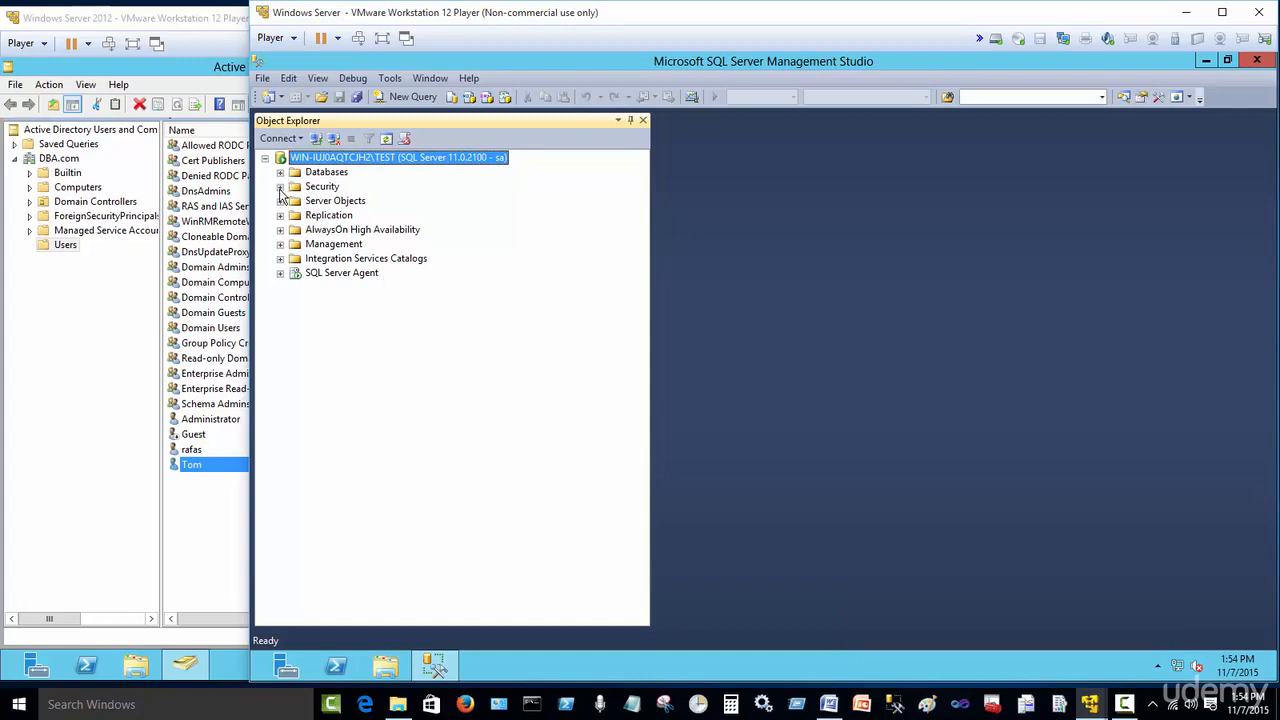
Step: Start a new login under Security > Logins and set the user search location to Entire Directory
click(280, 187)
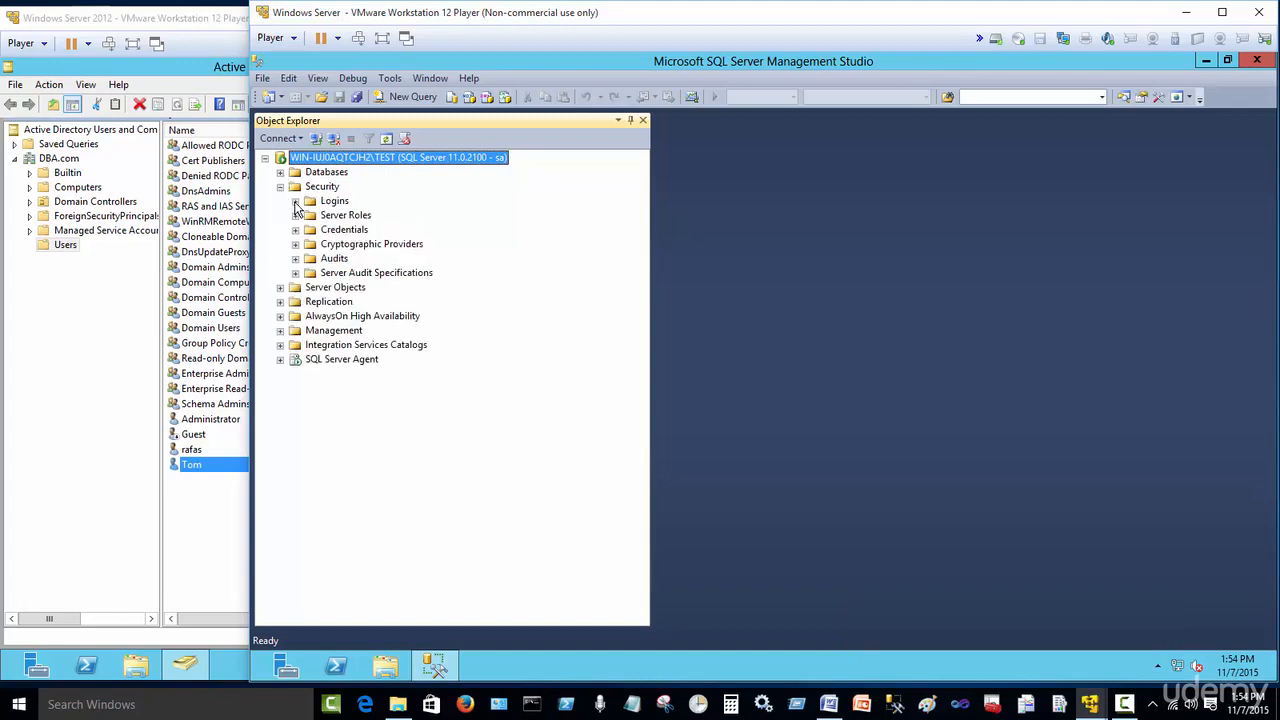
click(295, 202)
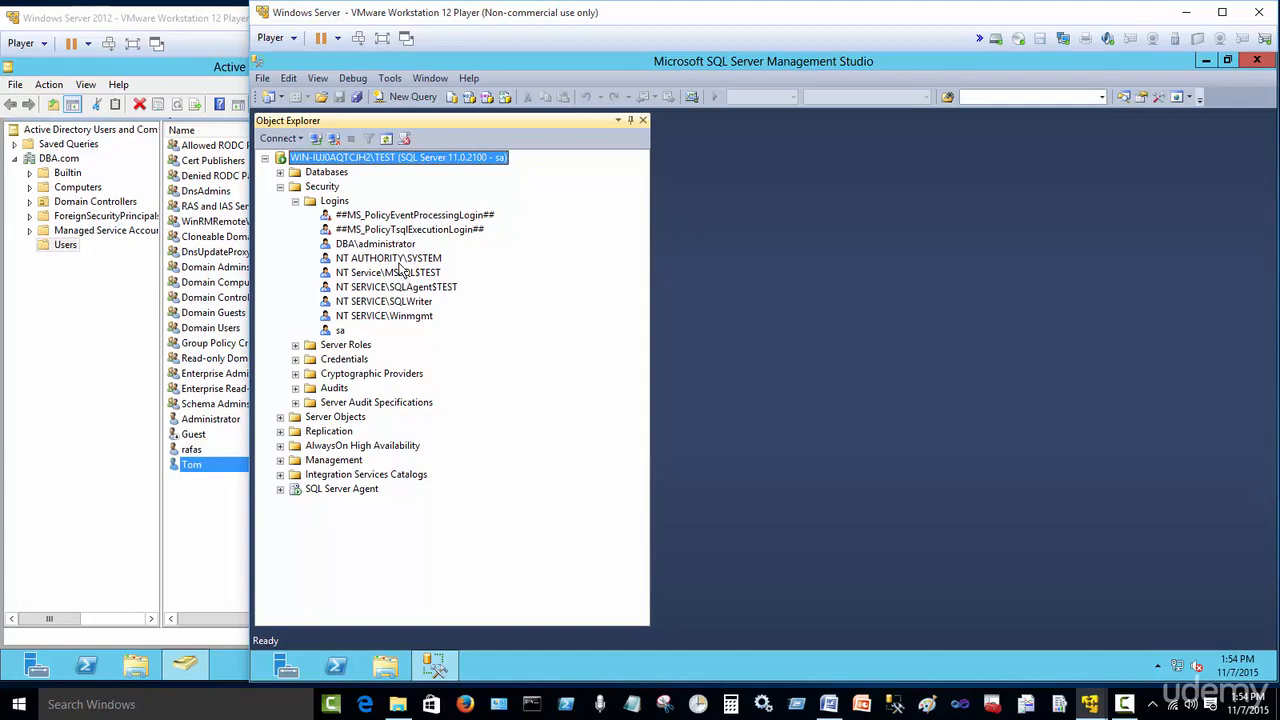
right_click(338, 205)
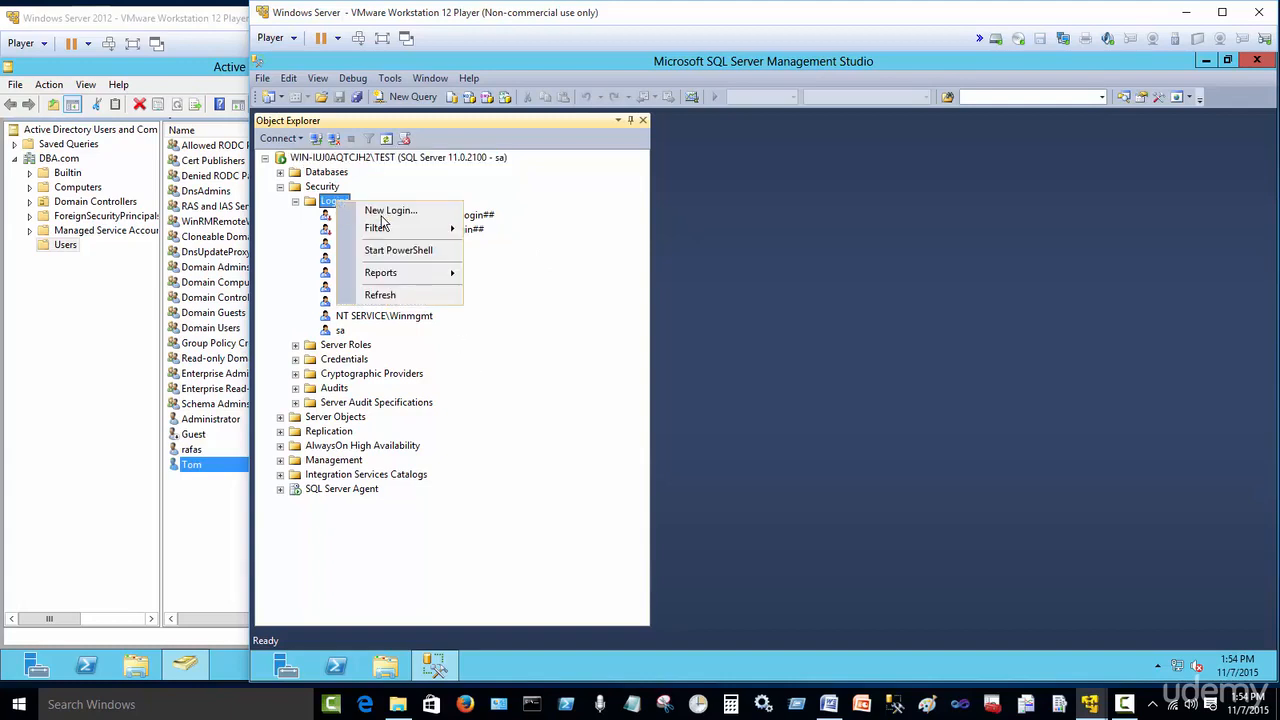
click(384, 214)
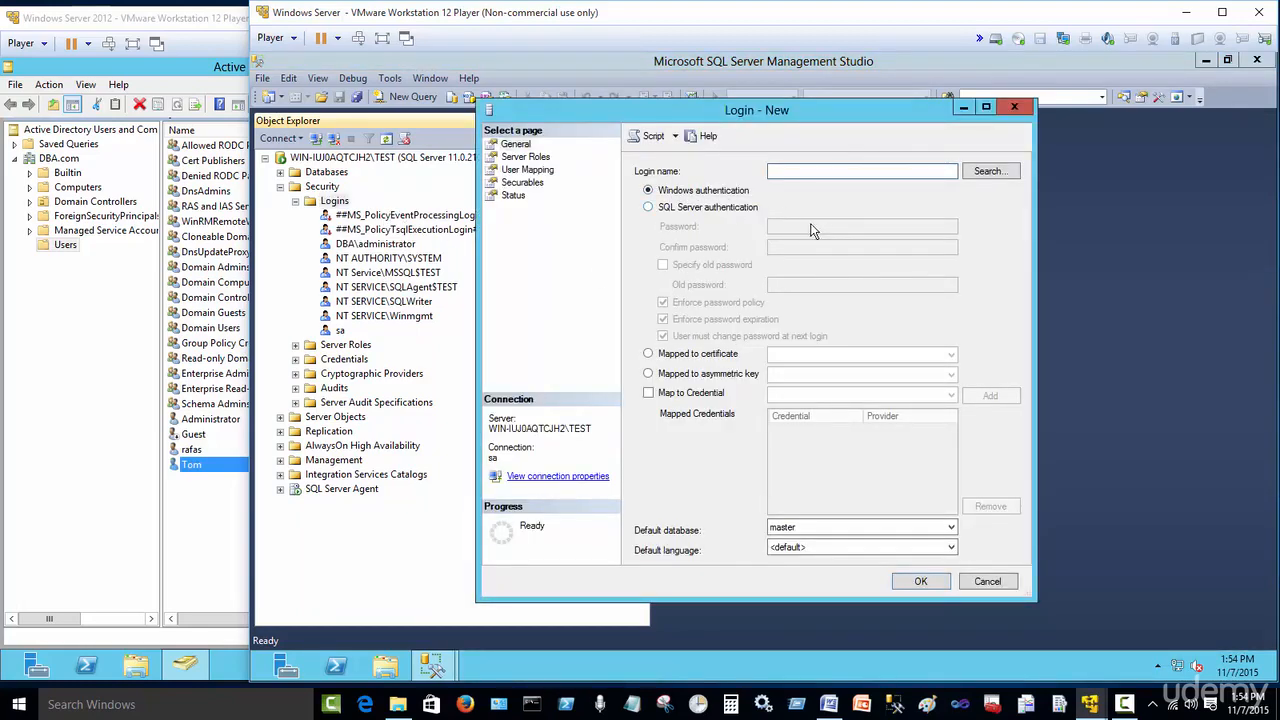
click(994, 174)
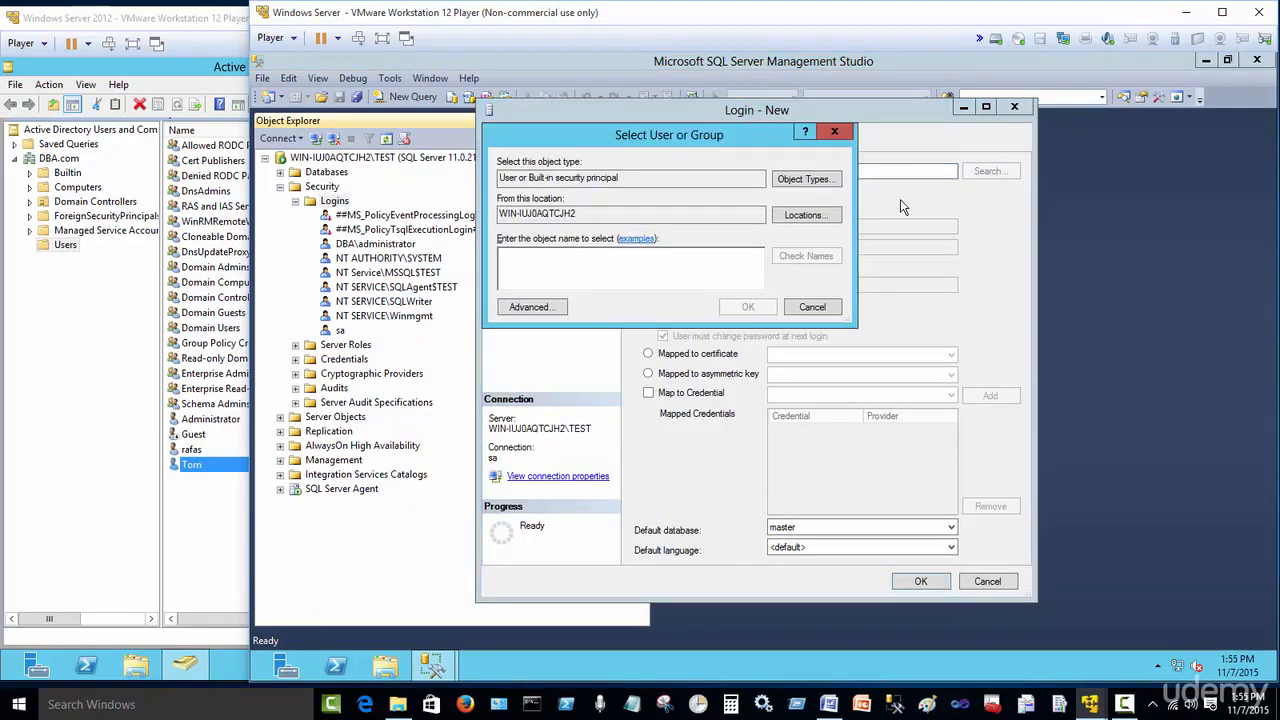
click(804, 215)
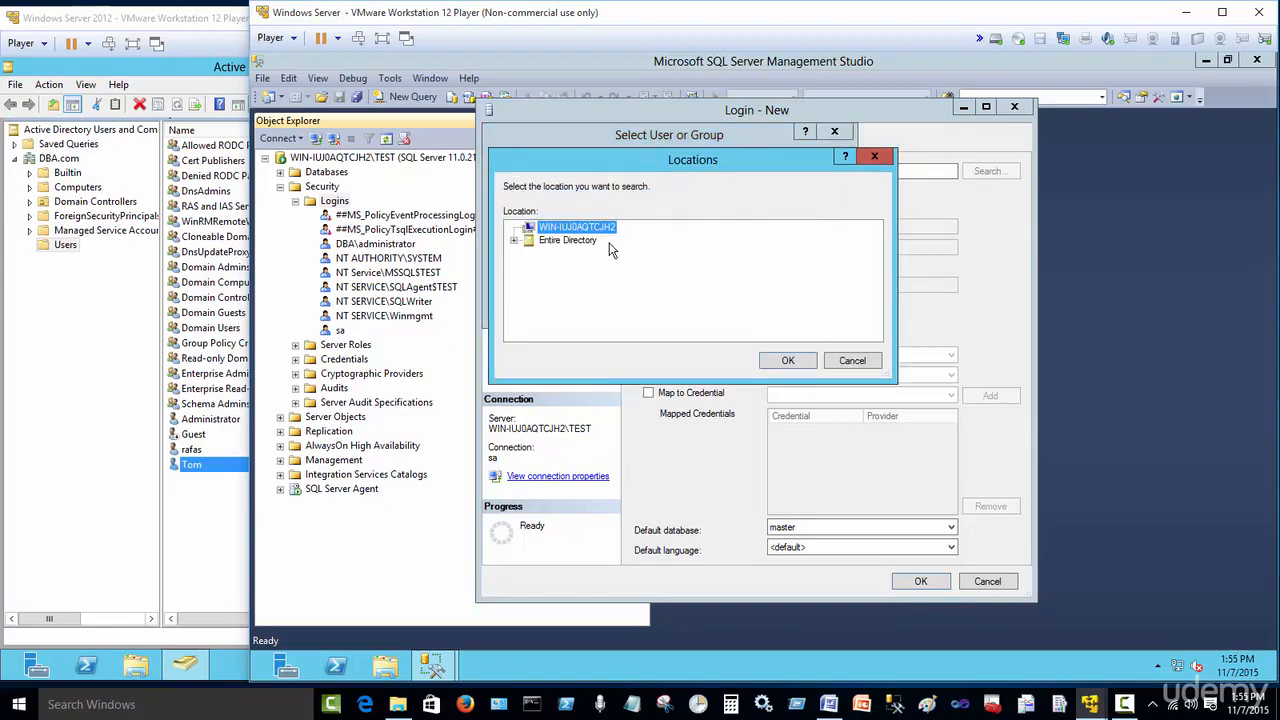
click(566, 241)
click(772, 362)
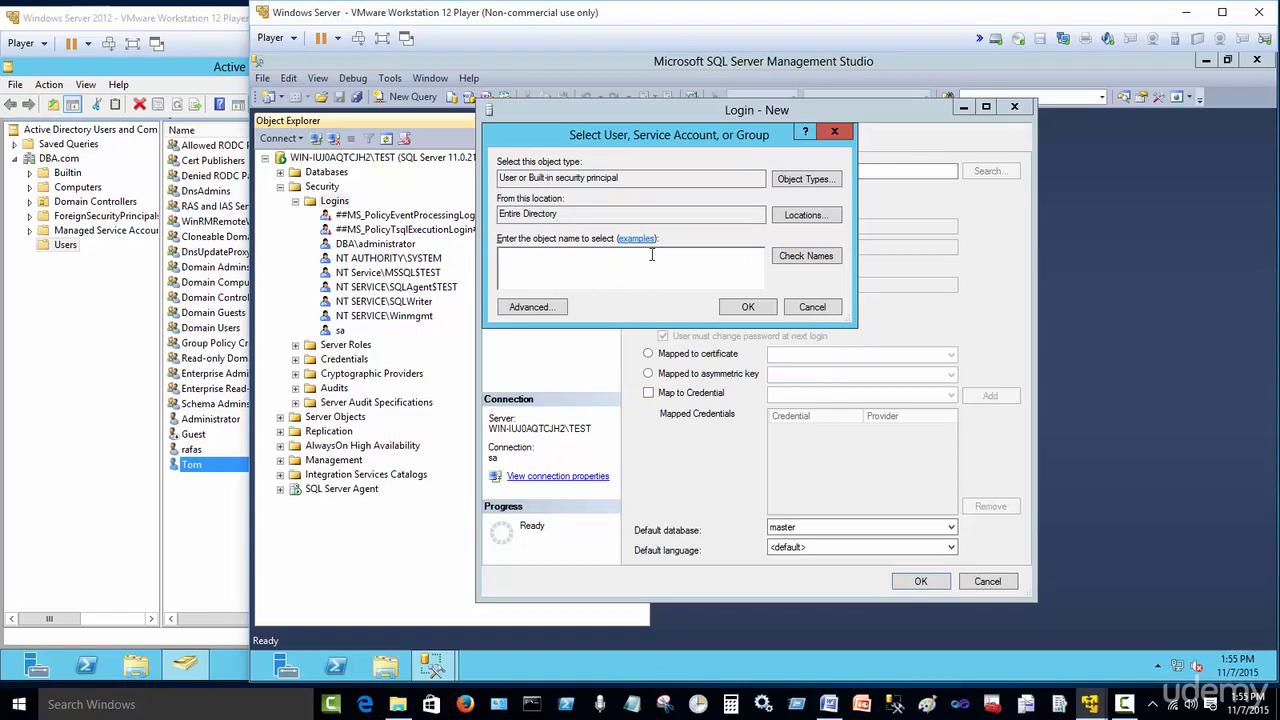
Step: Find the domain user by name, resolve it to DBA\tom, and create the Windows-authenticated login
text(tom)
click(800, 262)
click(756, 309)
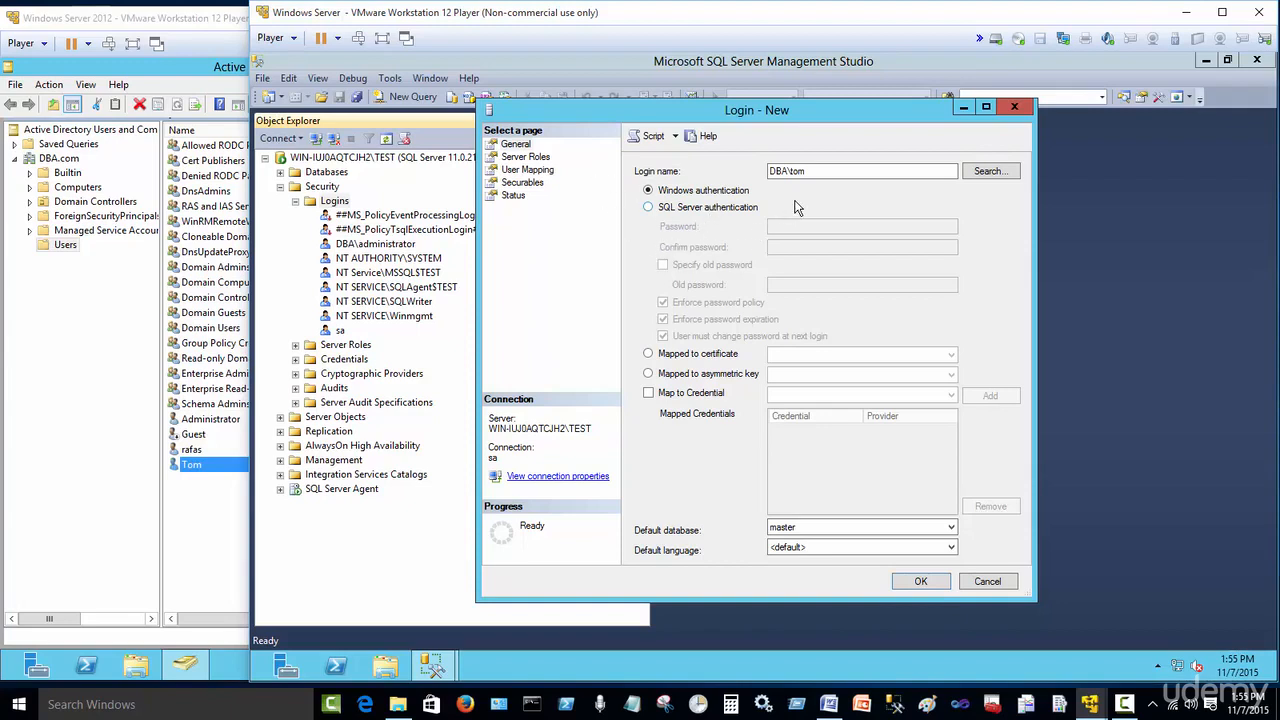
click(810, 171)
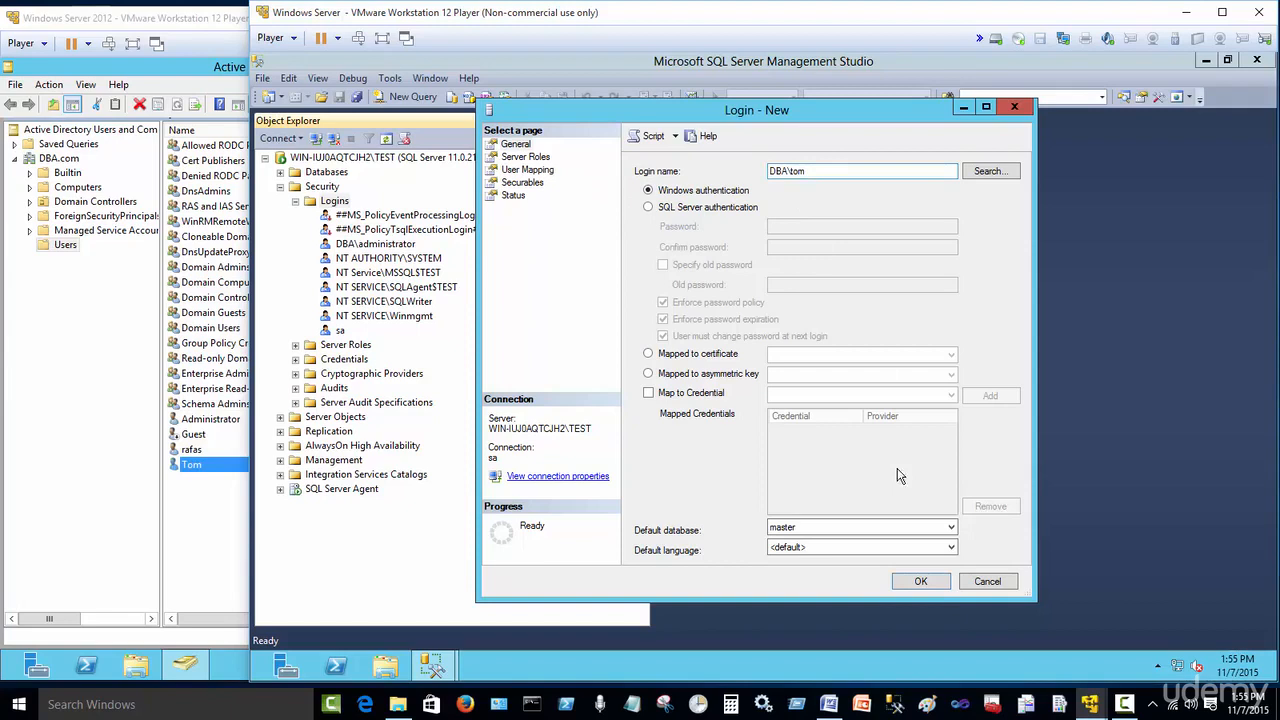
click(918, 582)
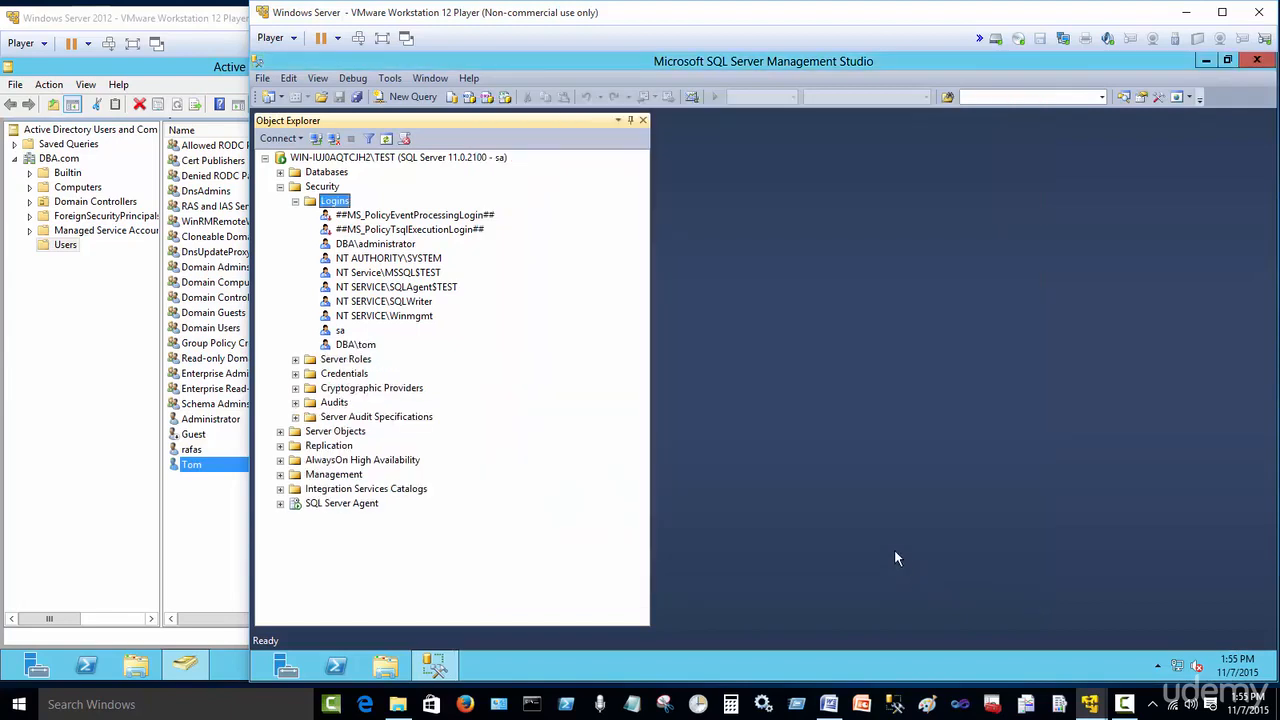
Step: Browse the Object Explorer tree, expanding Databases and the AdventureWorks2012 database
click(358, 345)
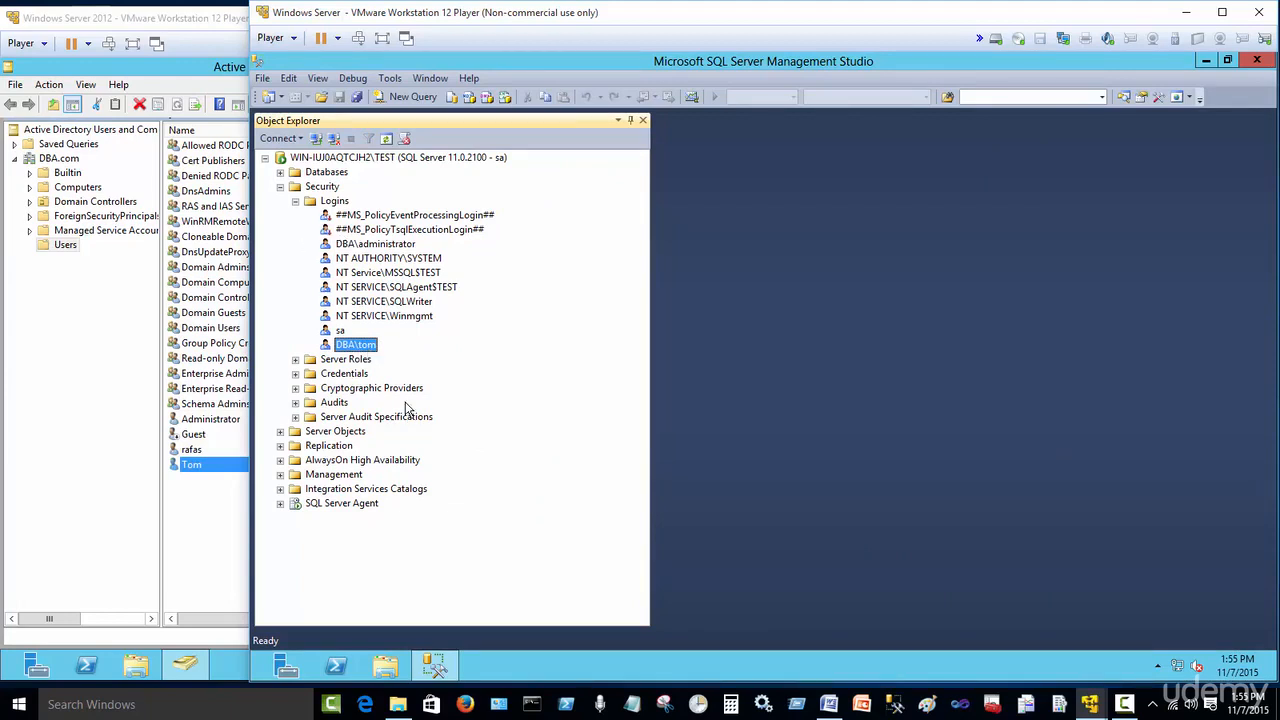
click(296, 202)
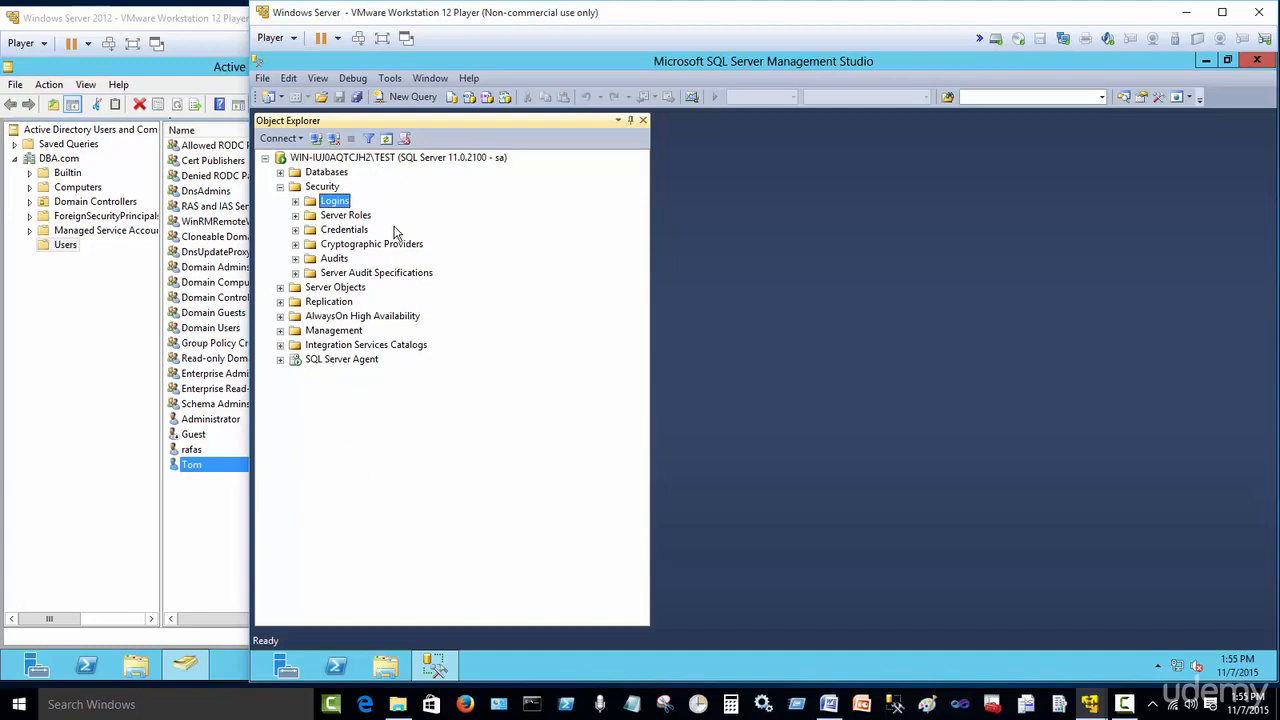
click(281, 187)
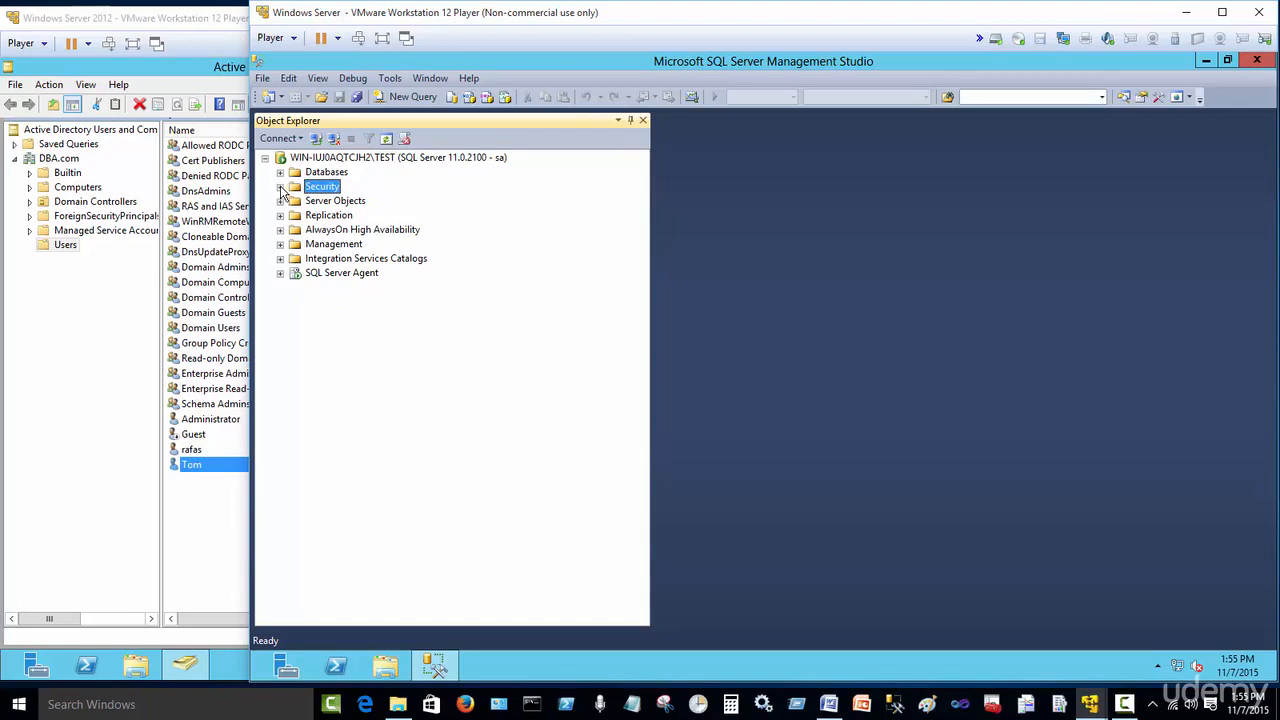
click(281, 188)
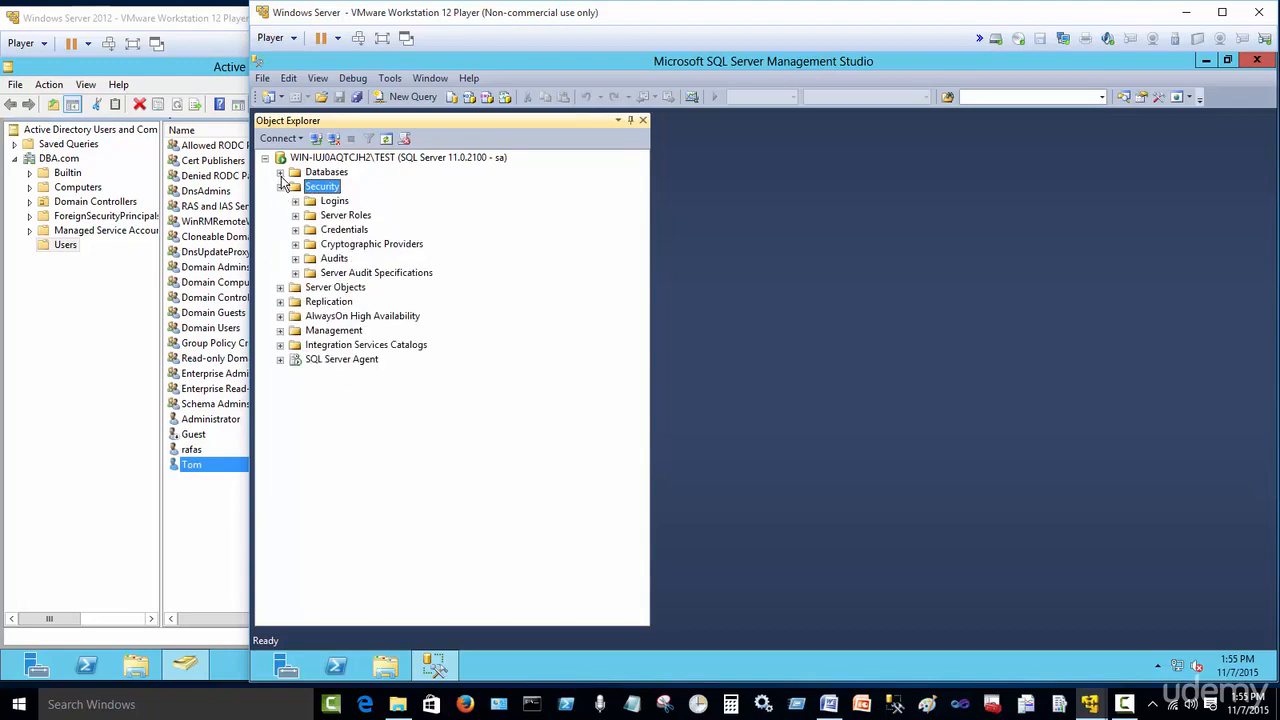
click(281, 173)
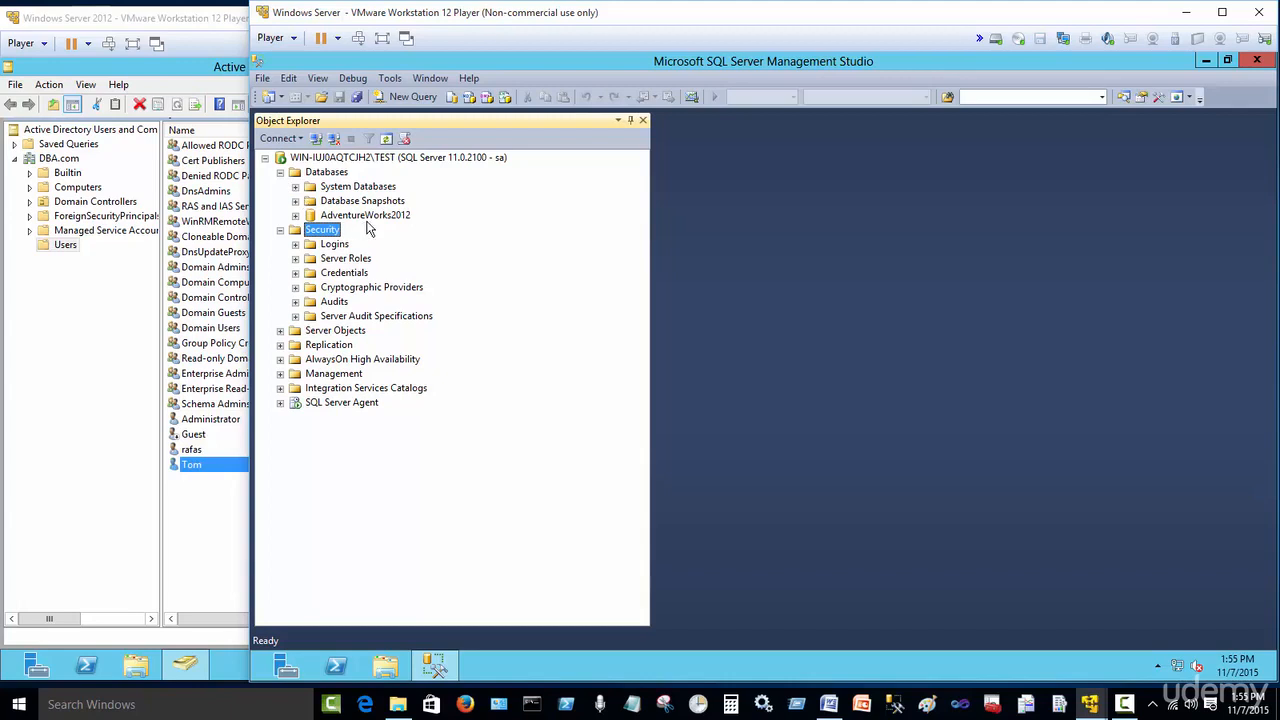
click(295, 216)
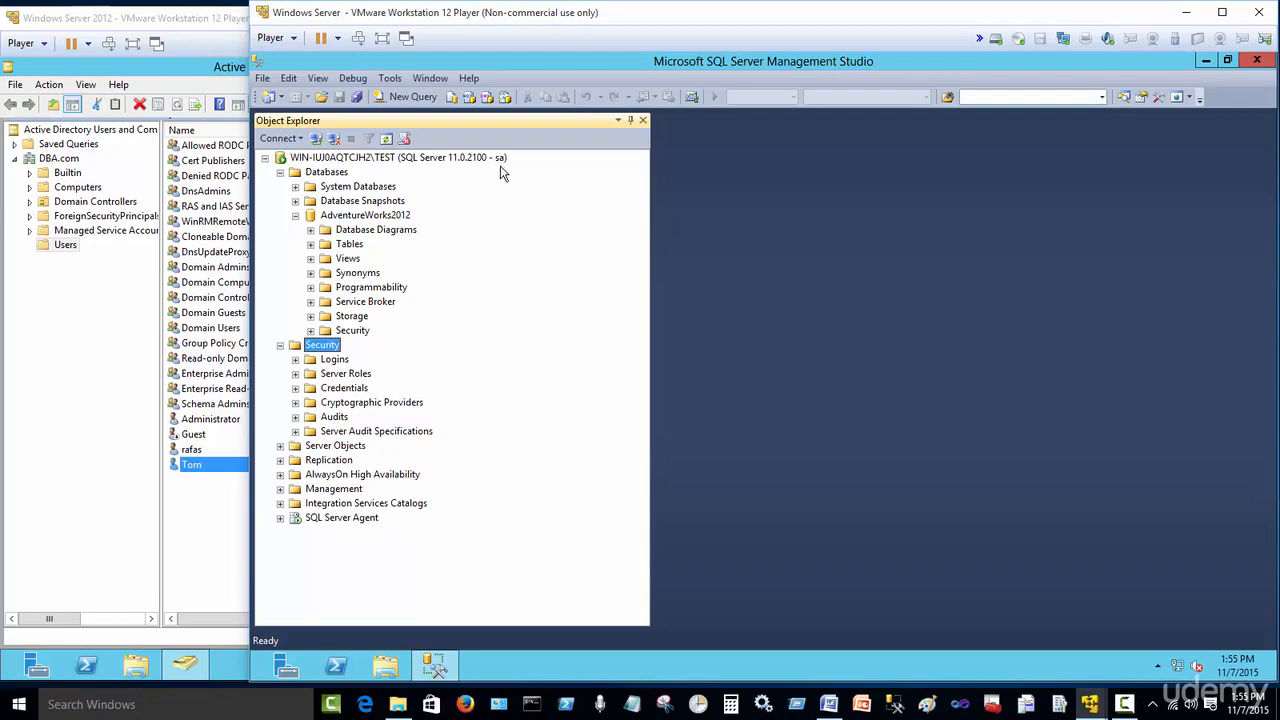
click(310, 244)
click(310, 158)
click(310, 258)
click(310, 258)
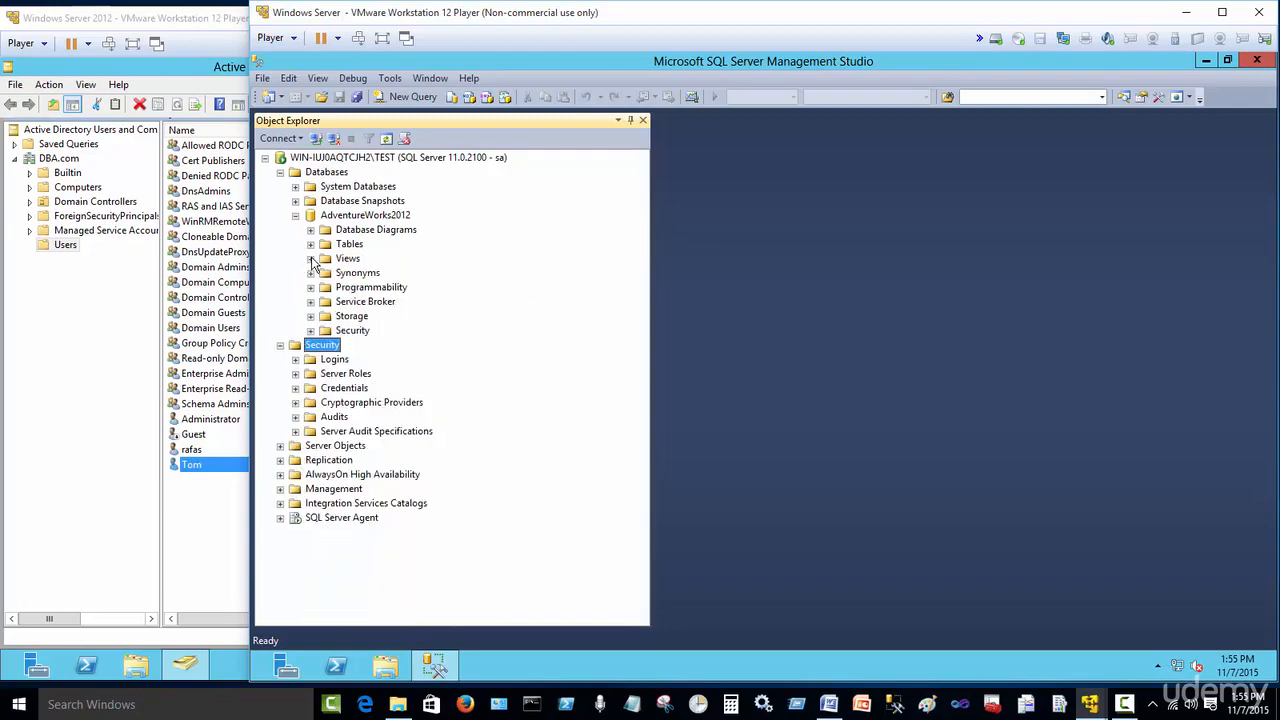
click(295, 216)
click(281, 230)
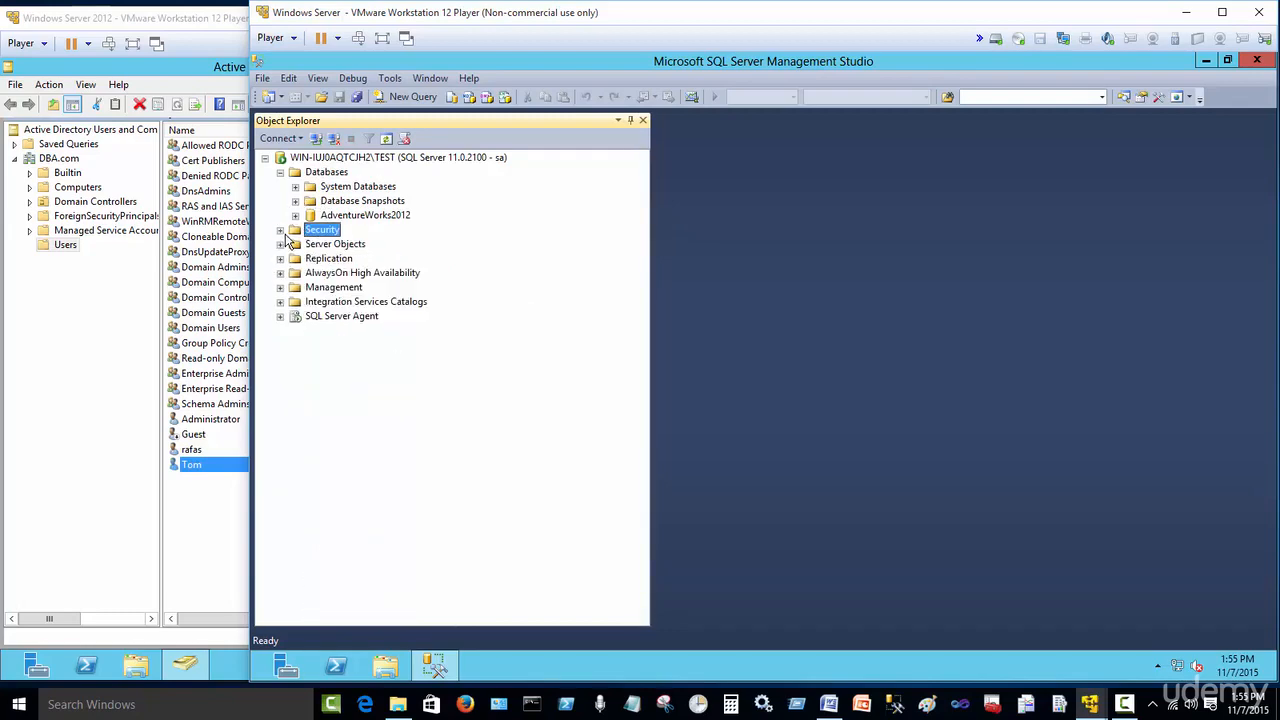
click(280, 173)
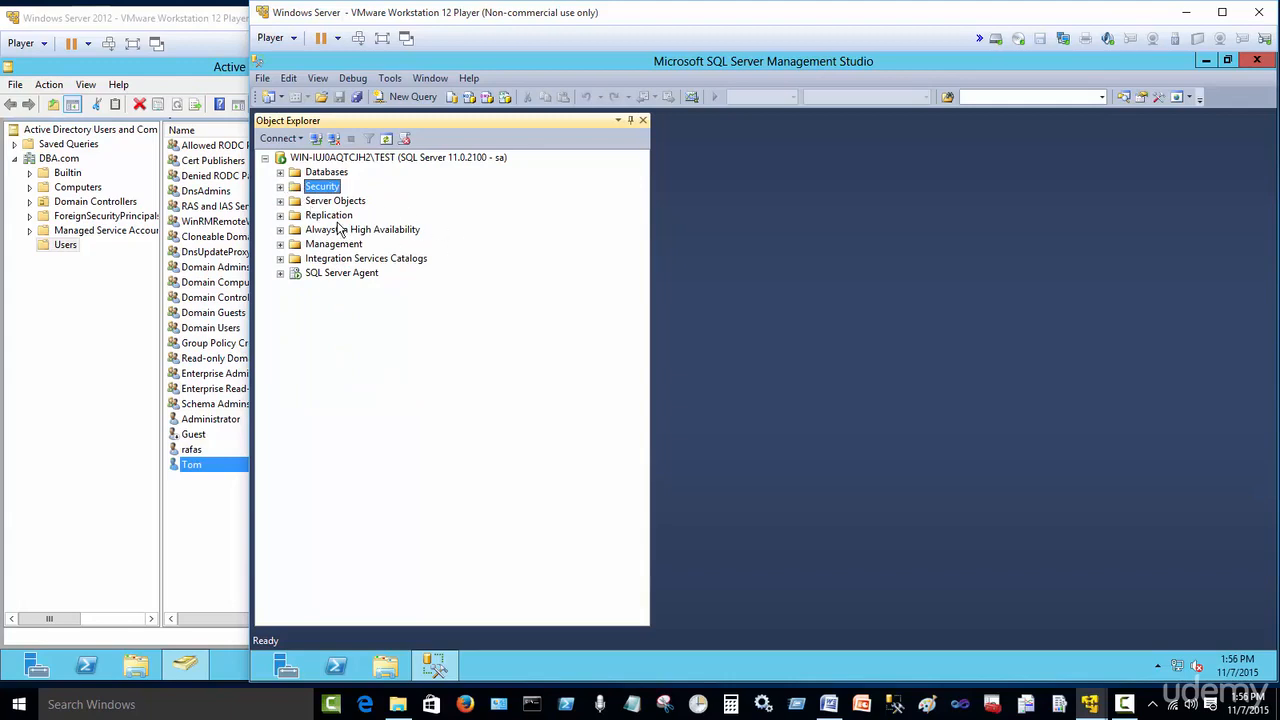
Step: Open a second Database Engine connection to the same server using Windows Authentication as DBA\tom
click(278, 139)
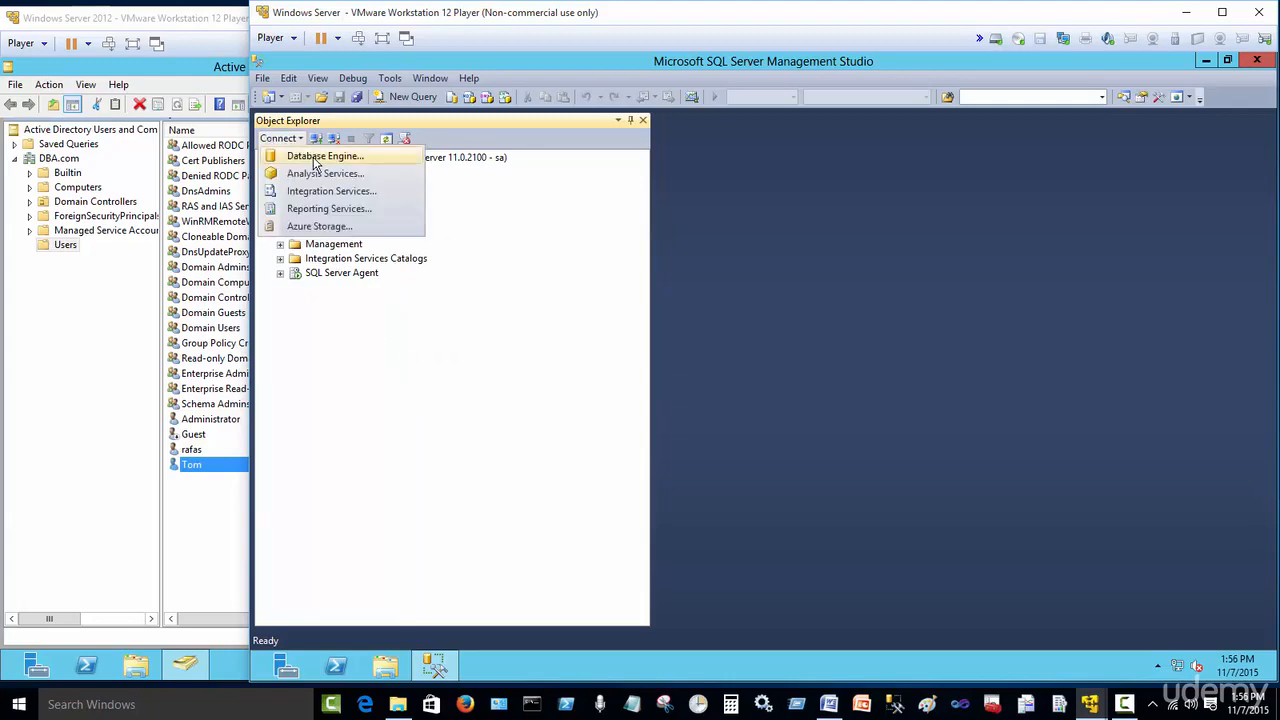
click(314, 158)
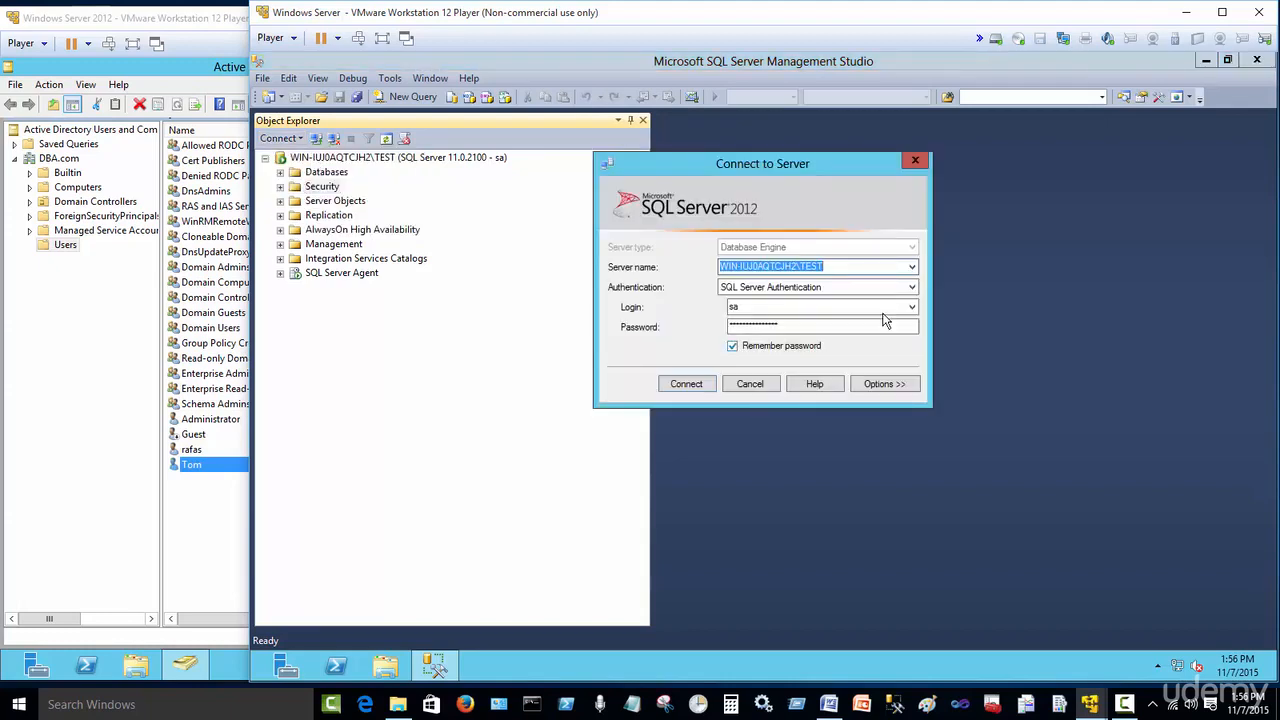
click(913, 288)
click(829, 306)
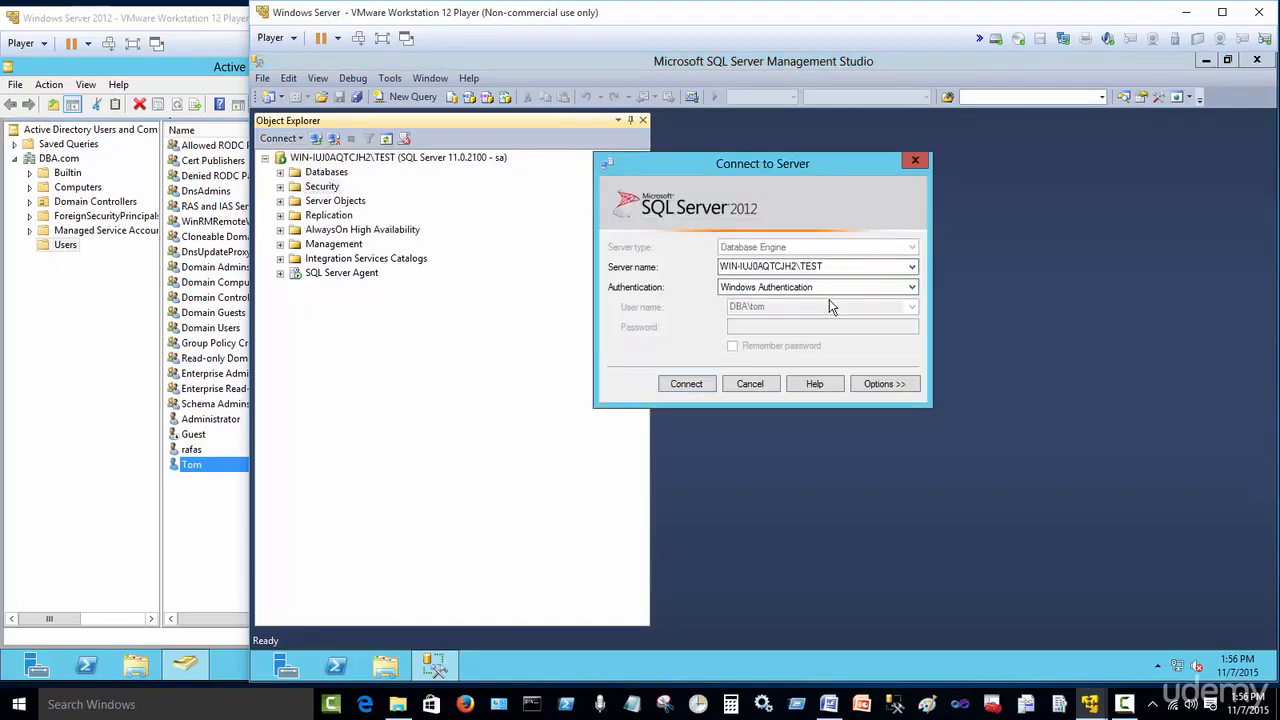
click(808, 268)
click(686, 384)
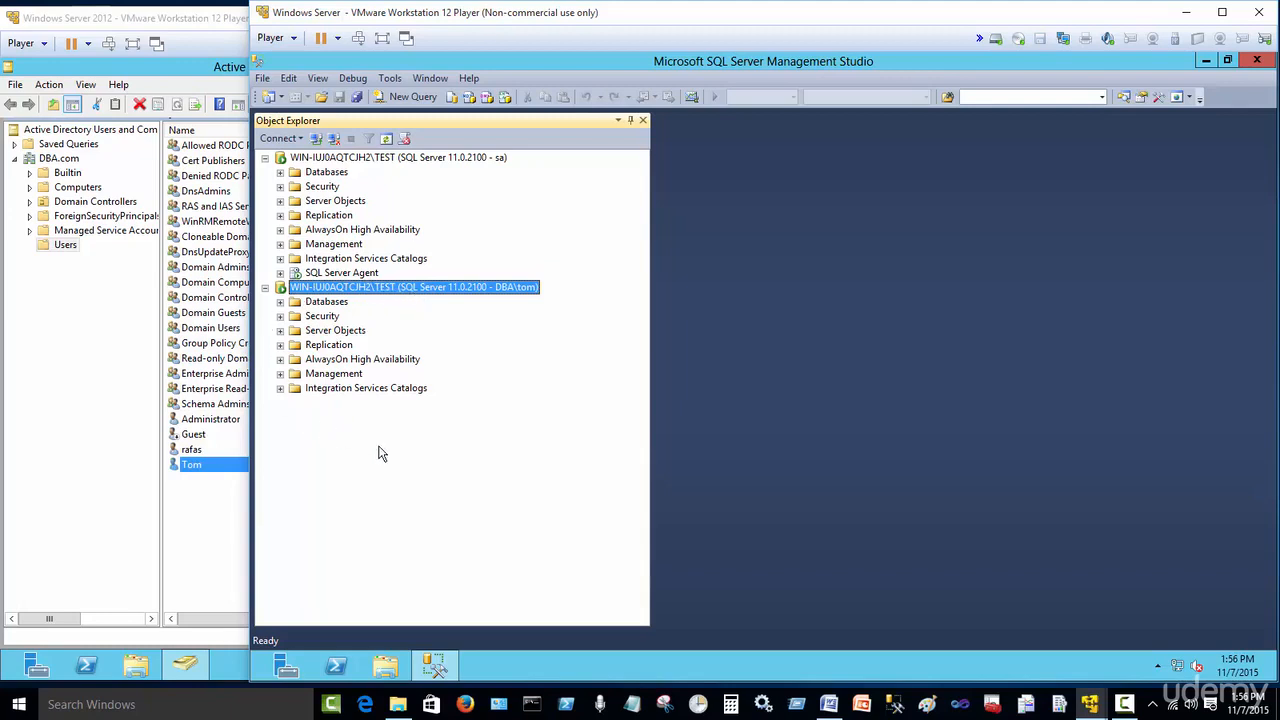
Step: Try to open the AdventureWorks2012 database under the DBA\tom connection and dismiss the message
click(280, 302)
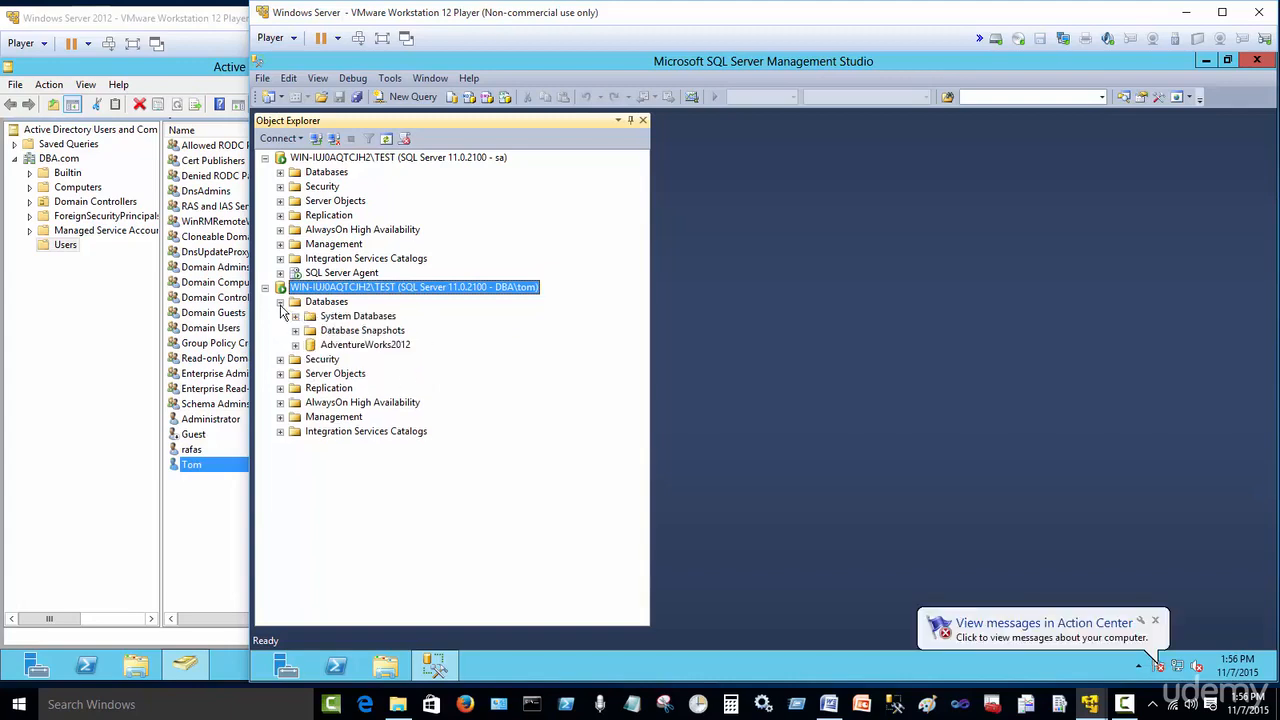
double_click(376, 348)
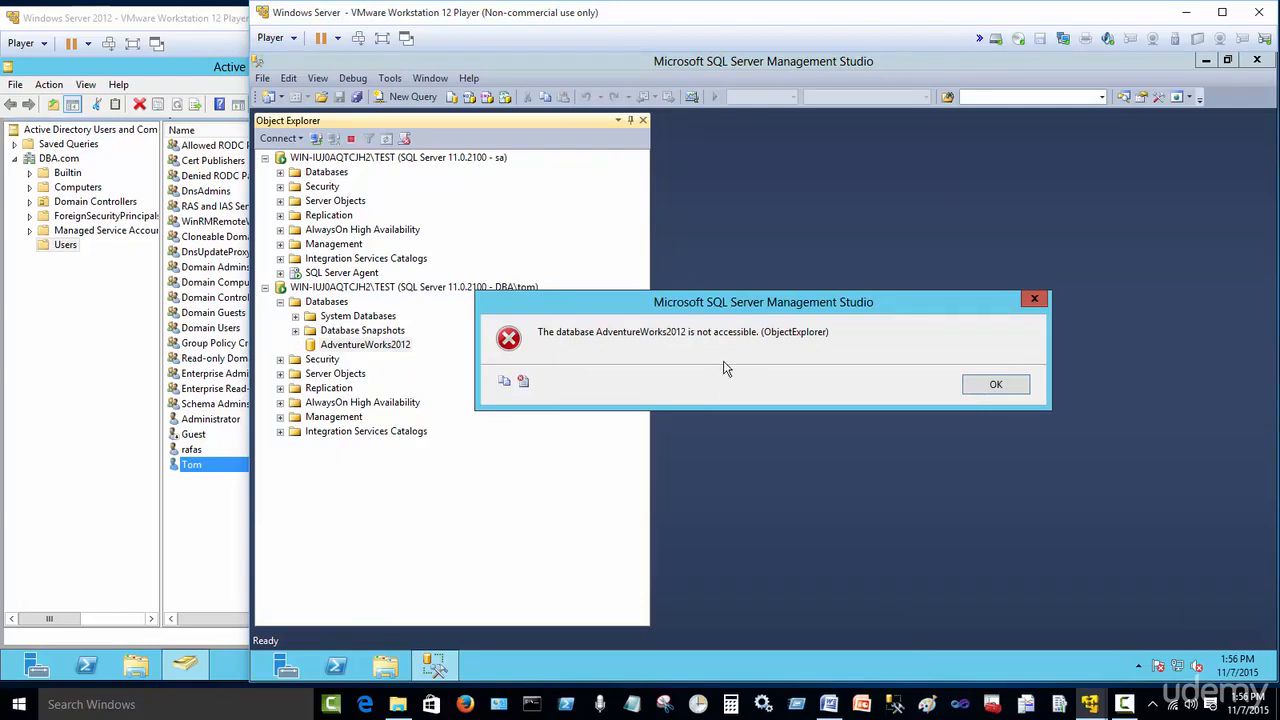
click(994, 388)
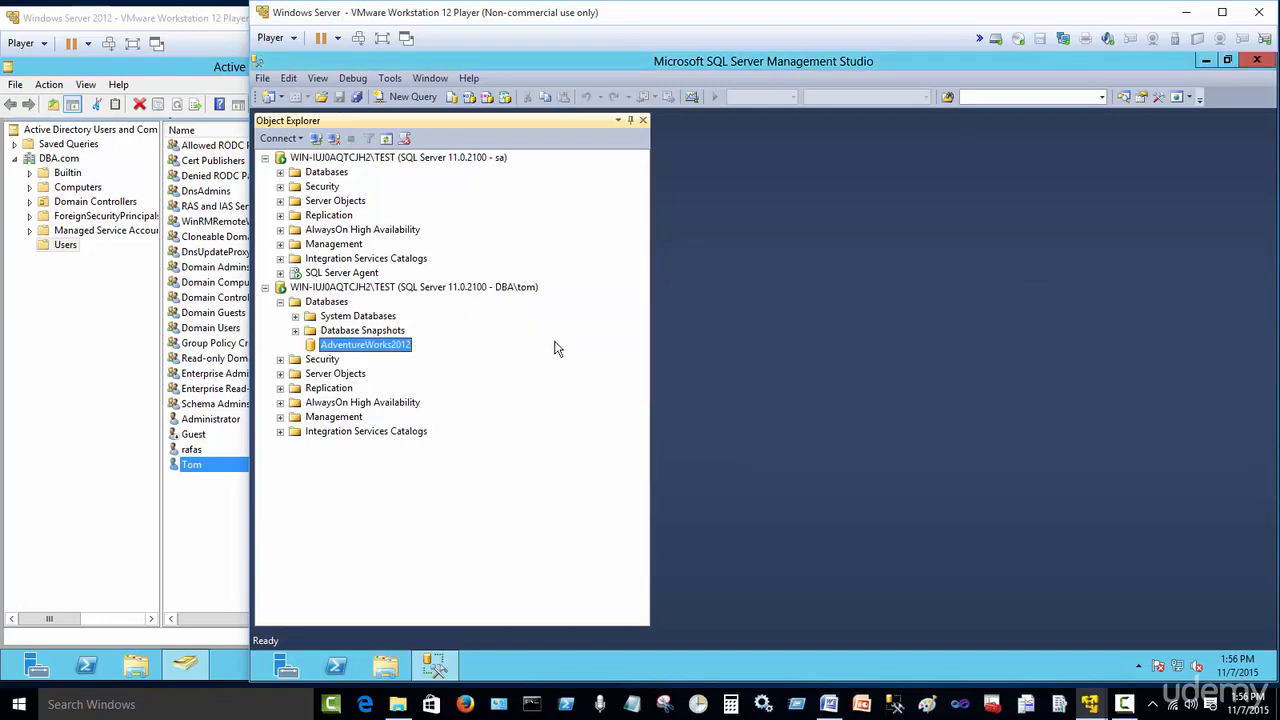
Step: Expand AdventureWorks2012 Security > Users under the sa connection to examine the existing database users
click(395, 158)
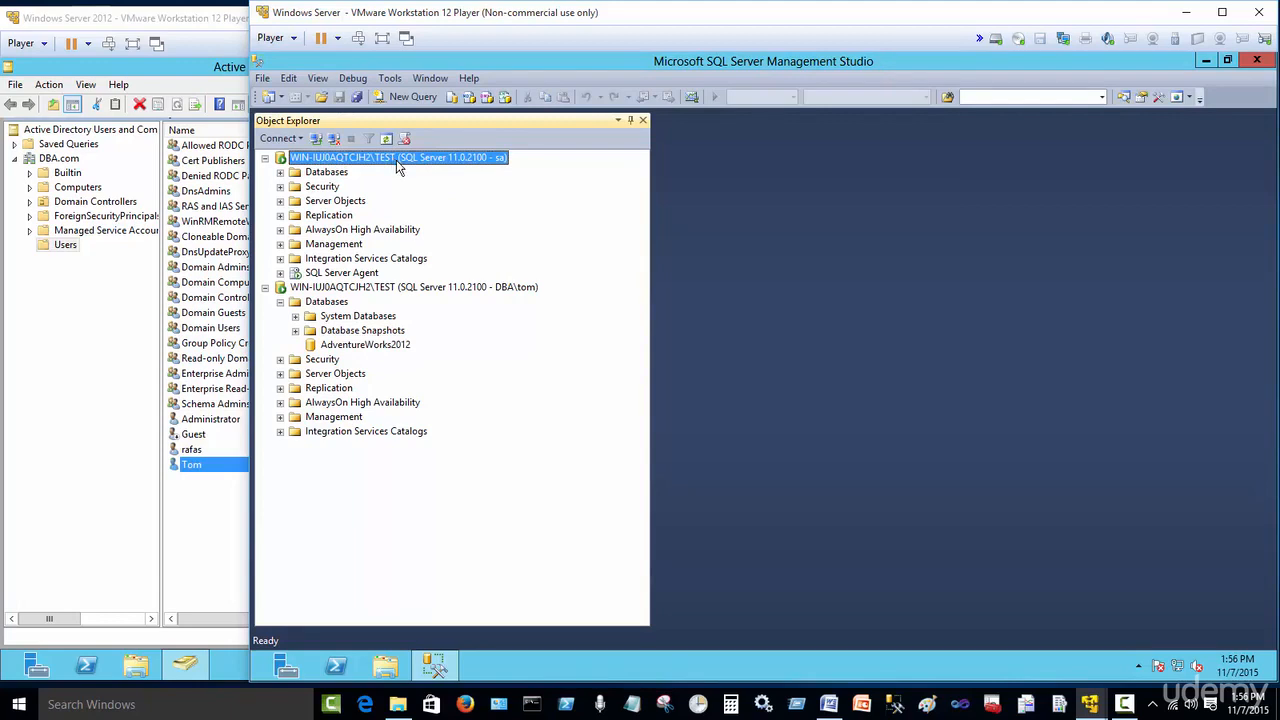
click(281, 173)
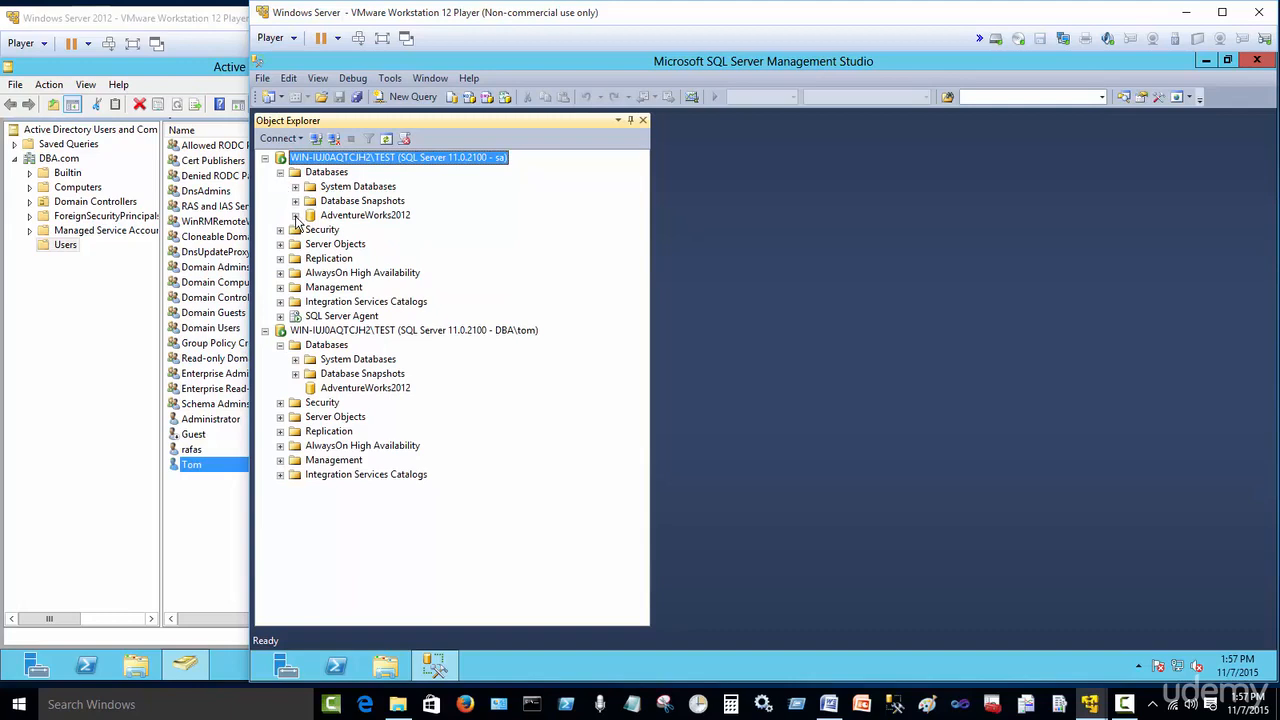
click(366, 389)
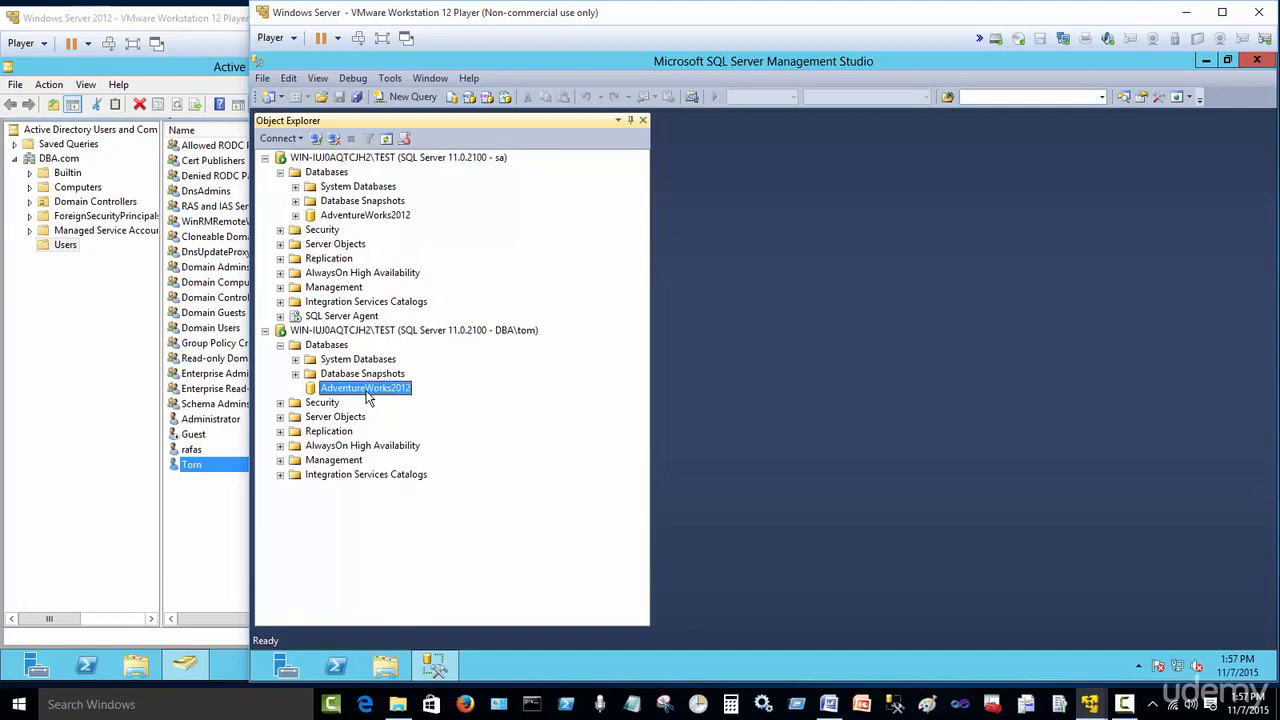
click(295, 217)
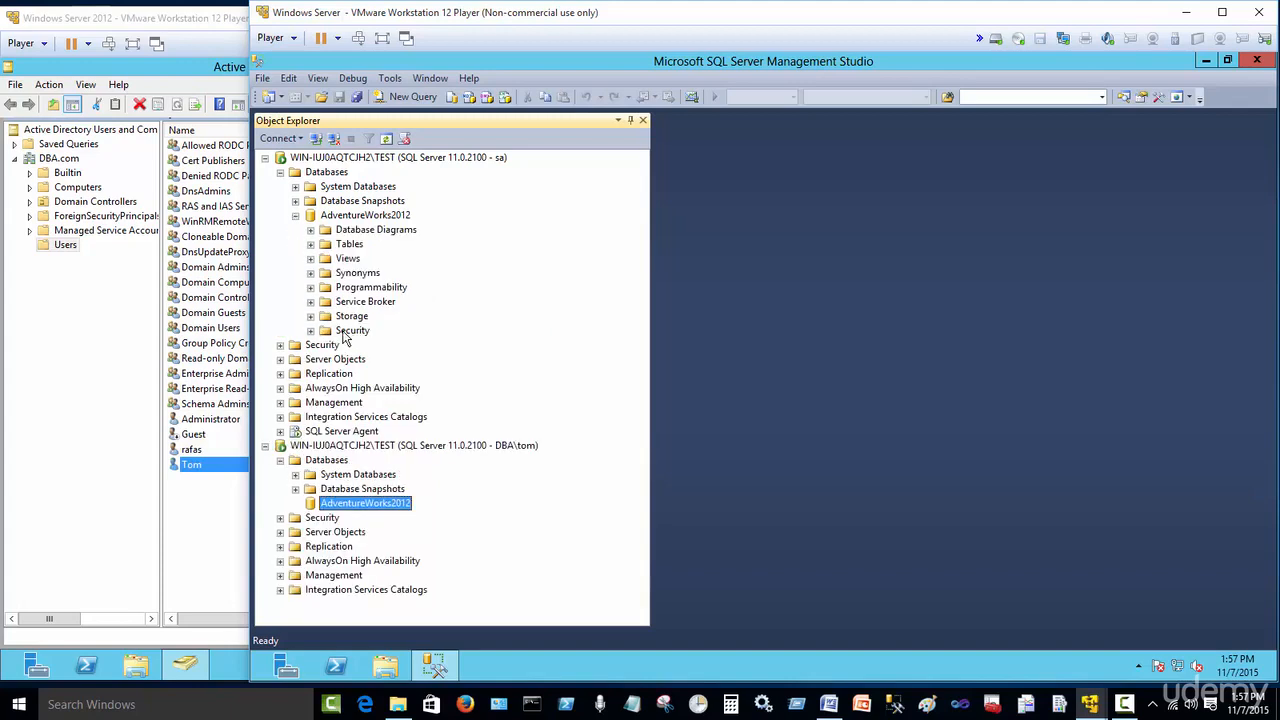
click(311, 331)
click(325, 345)
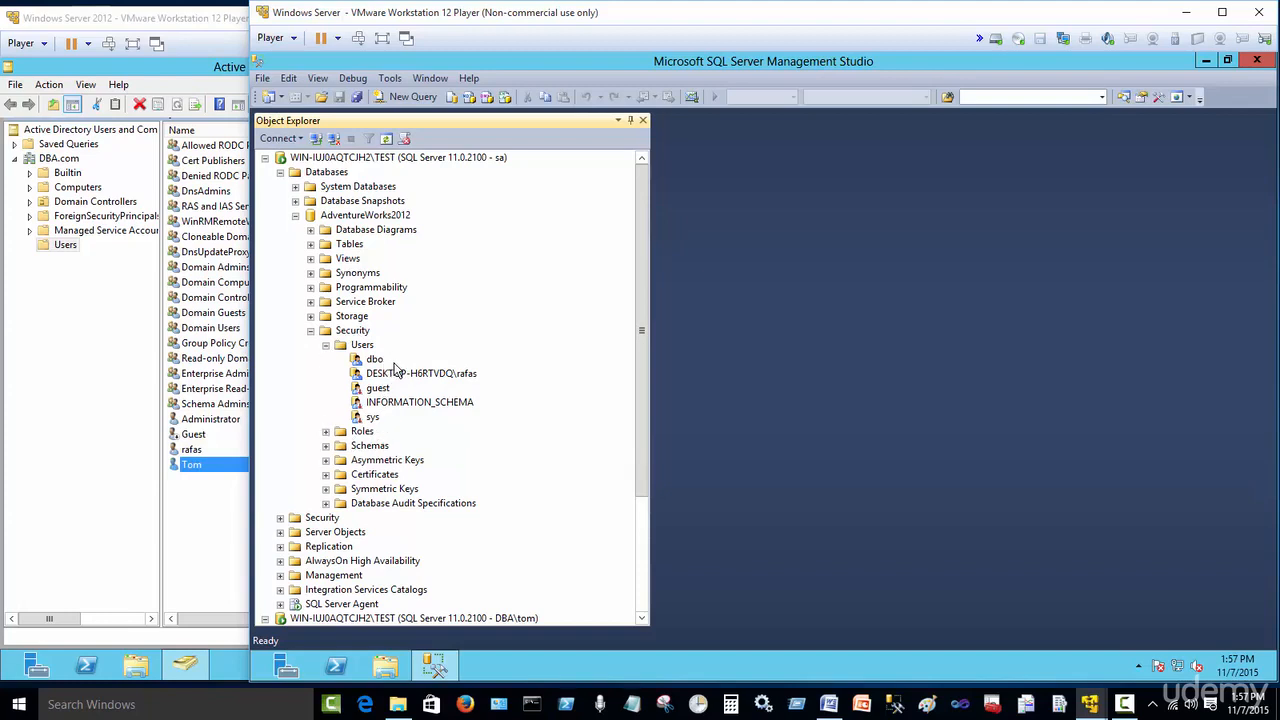
Step: Create a new AdventureWorks2012 database user named Tom mapped to the DBA\tom login
right_click(365, 346)
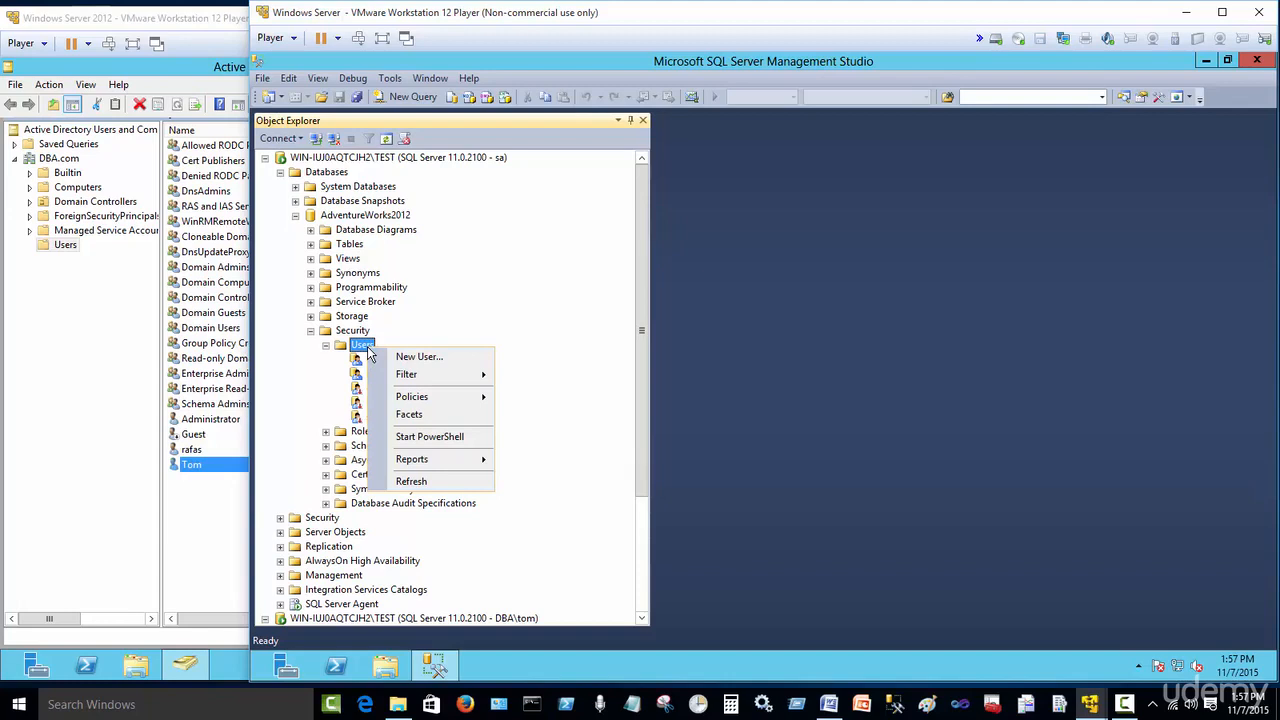
click(418, 356)
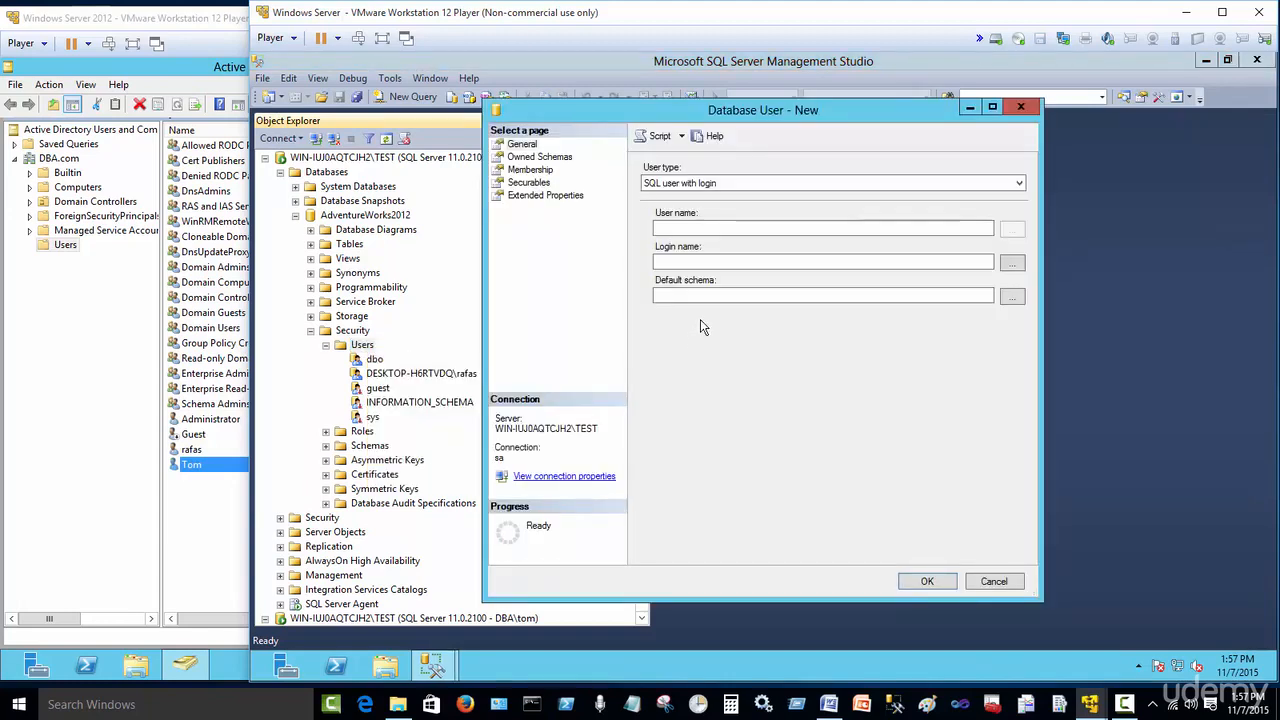
click(1010, 265)
click(674, 207)
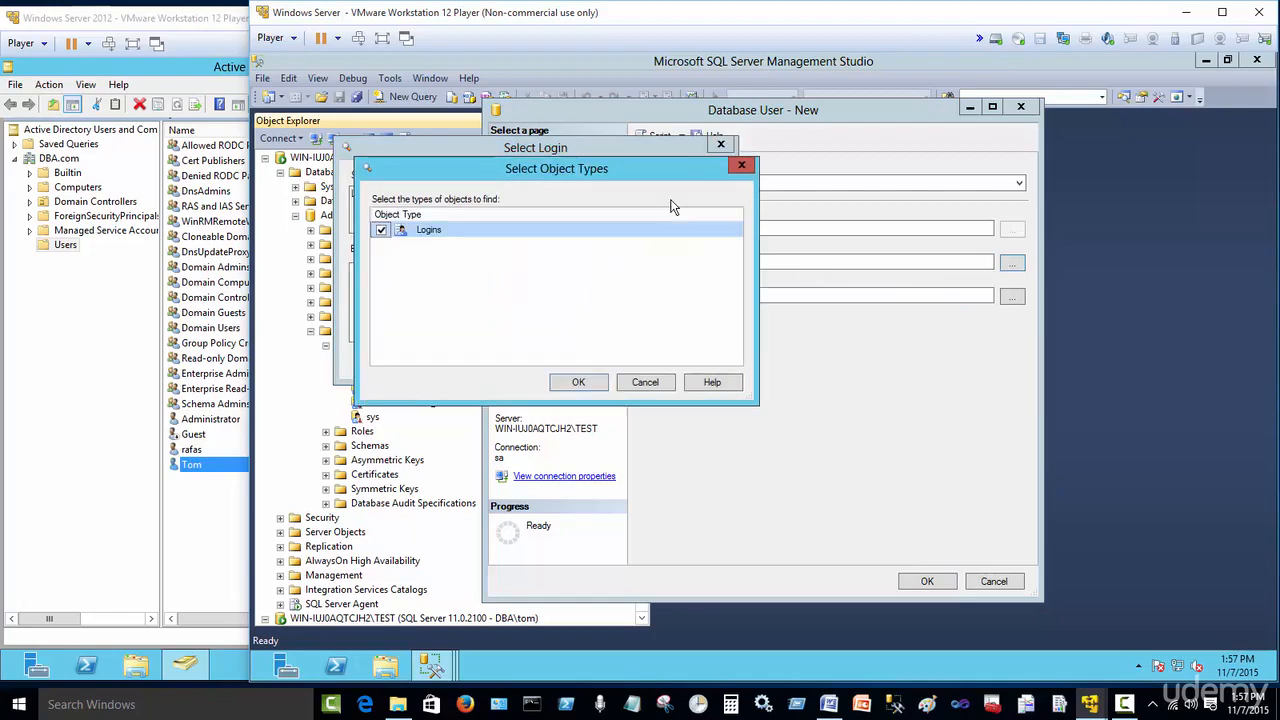
click(645, 383)
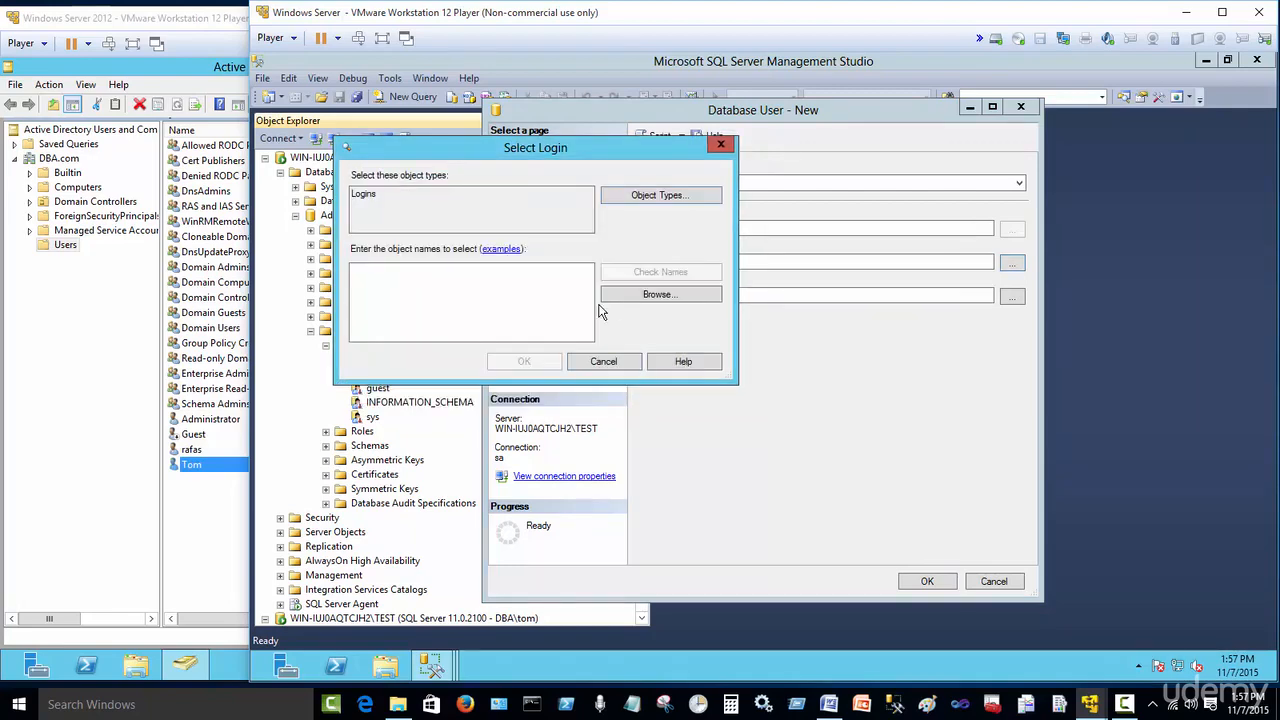
click(643, 296)
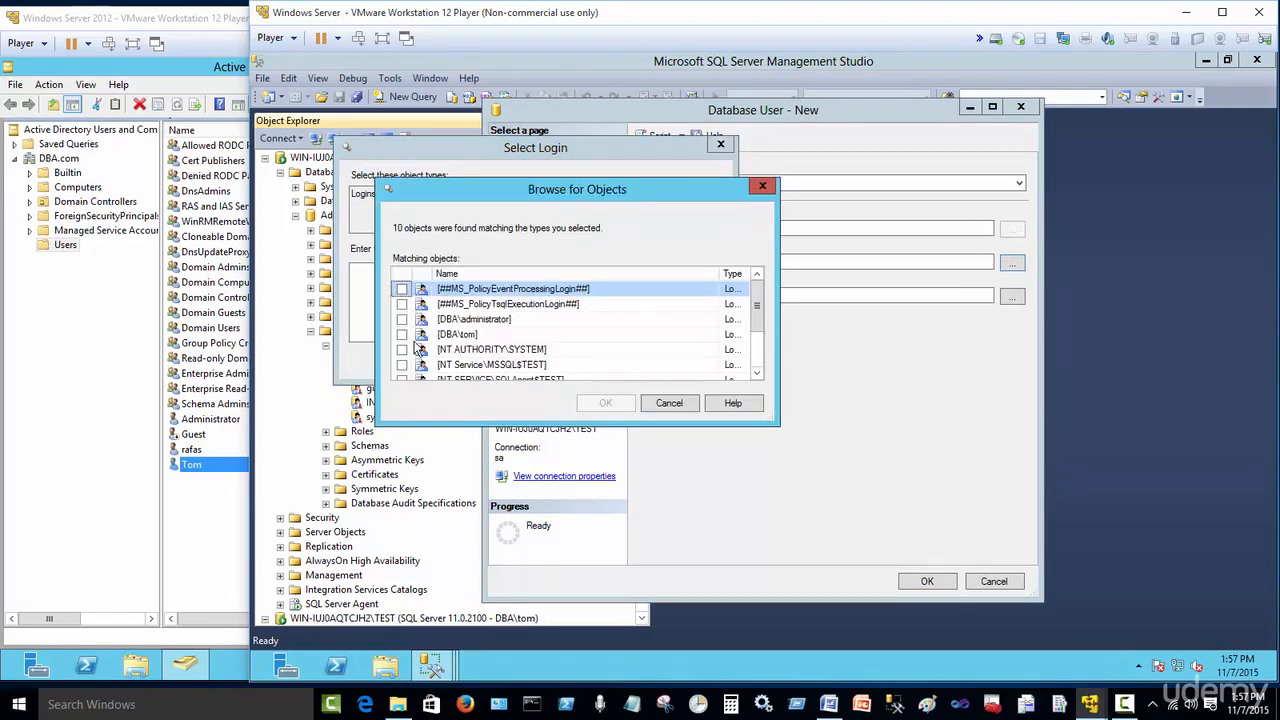
click(402, 334)
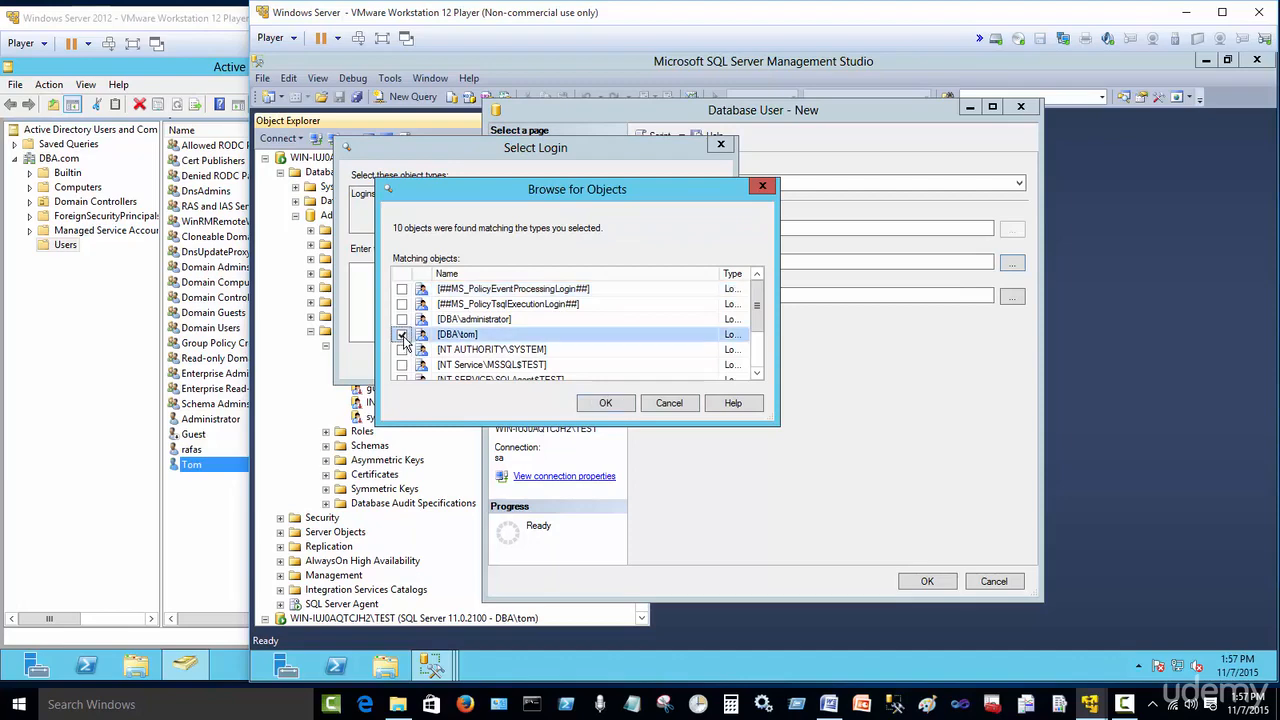
click(600, 404)
click(524, 362)
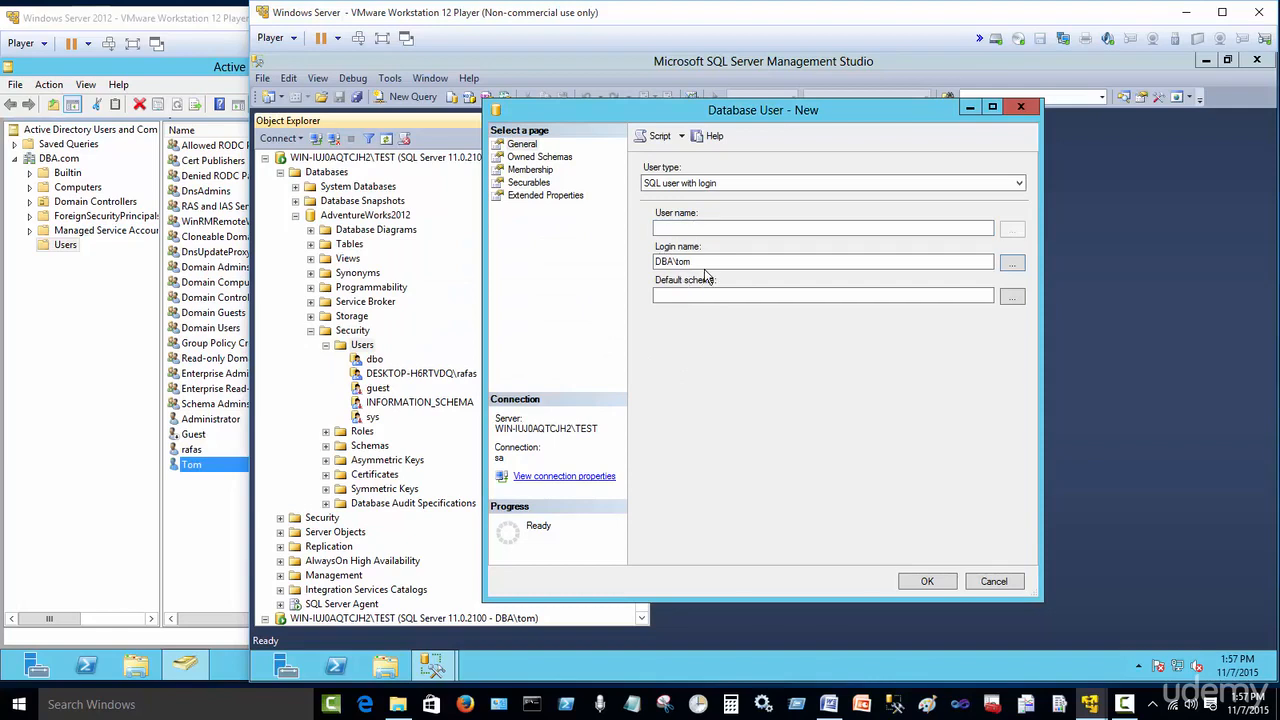
click(700, 228)
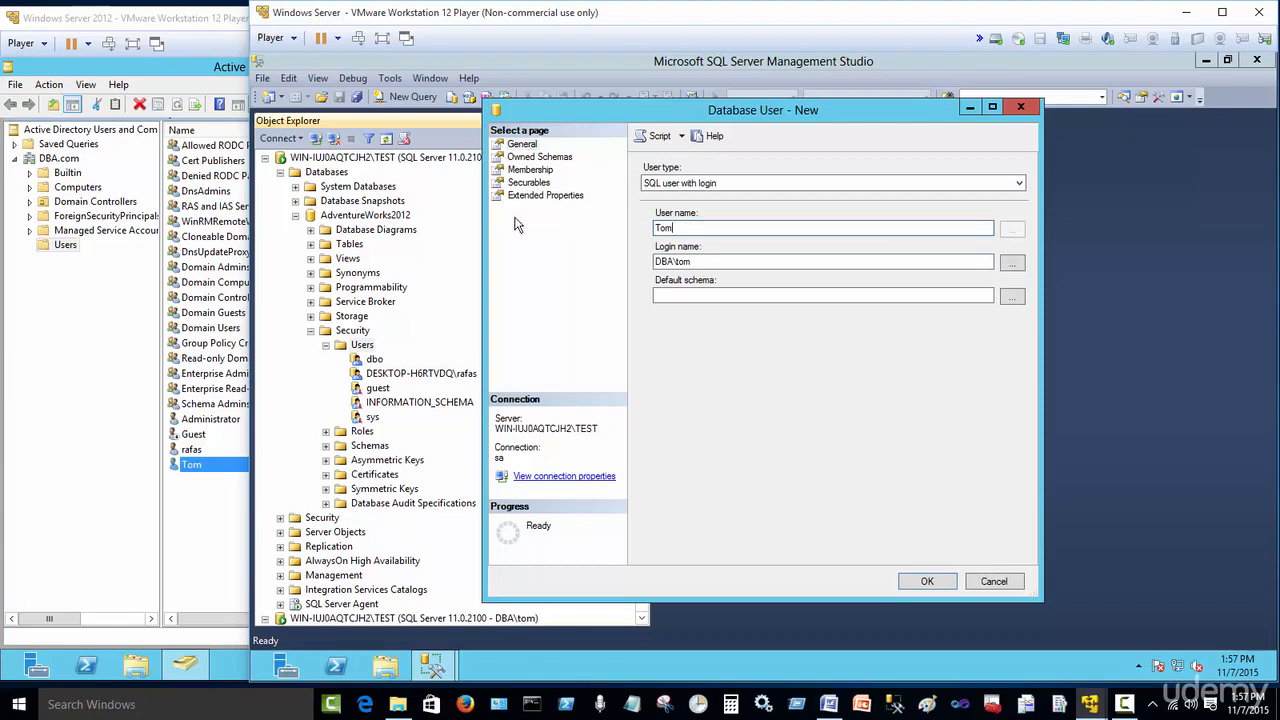
click(927, 582)
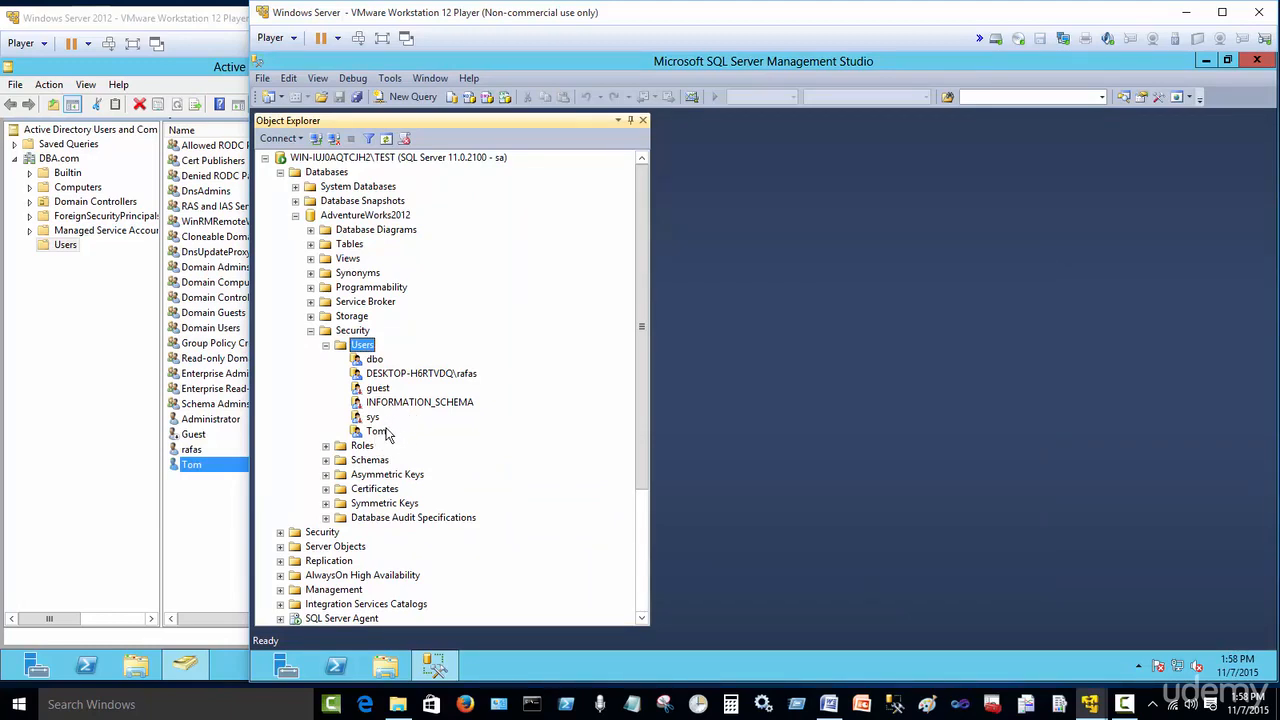
Step: Expand AdventureWorks2012 and its Tables folder under the DBA\tom connection to check what is visible
click(310, 330)
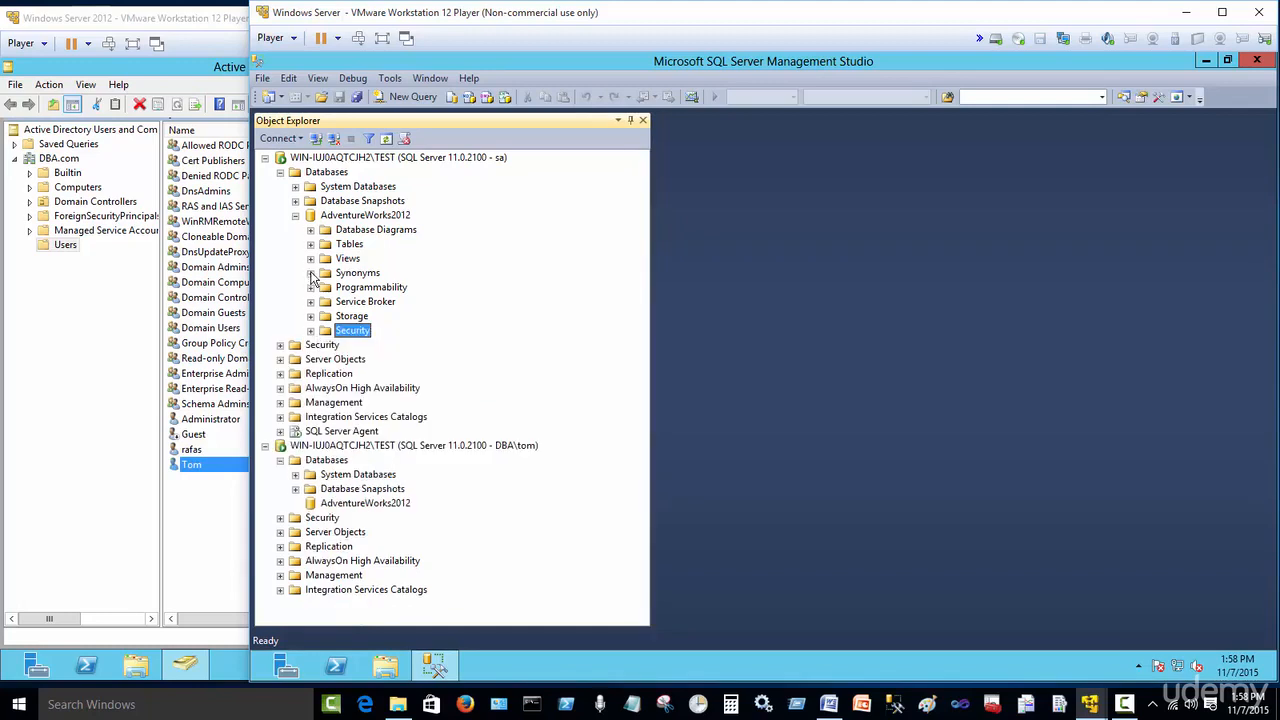
click(296, 216)
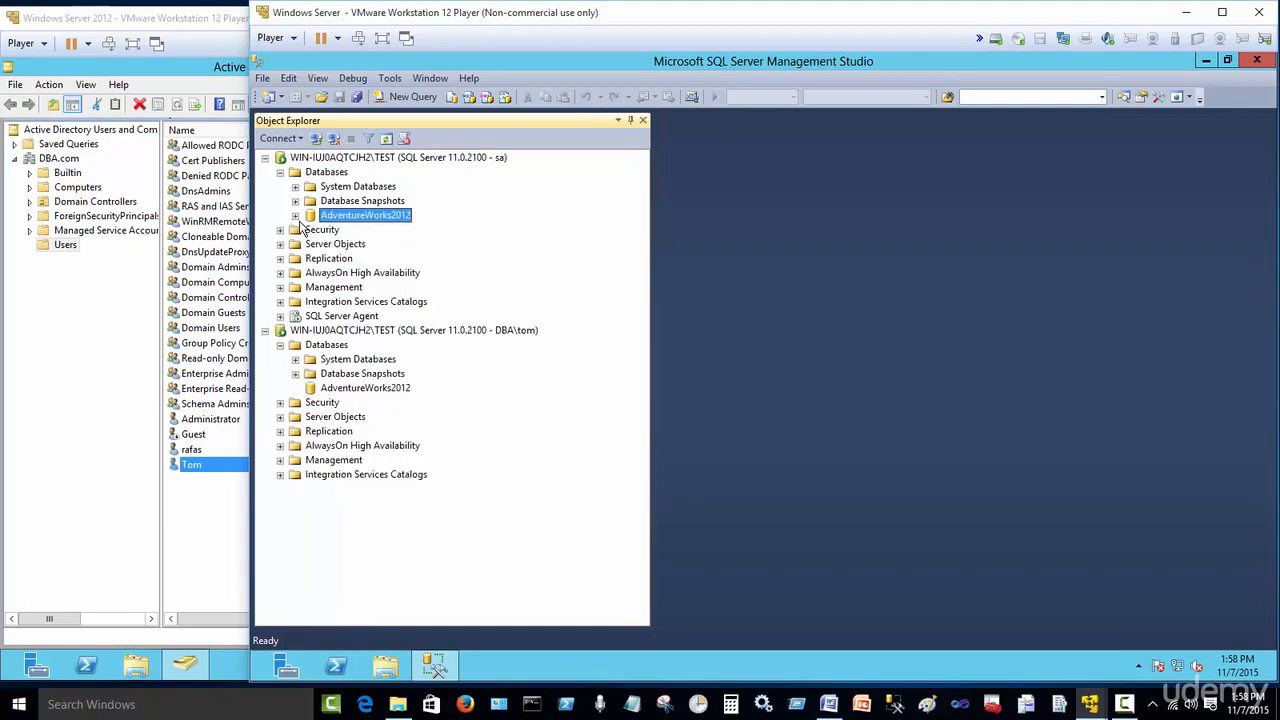
click(400, 331)
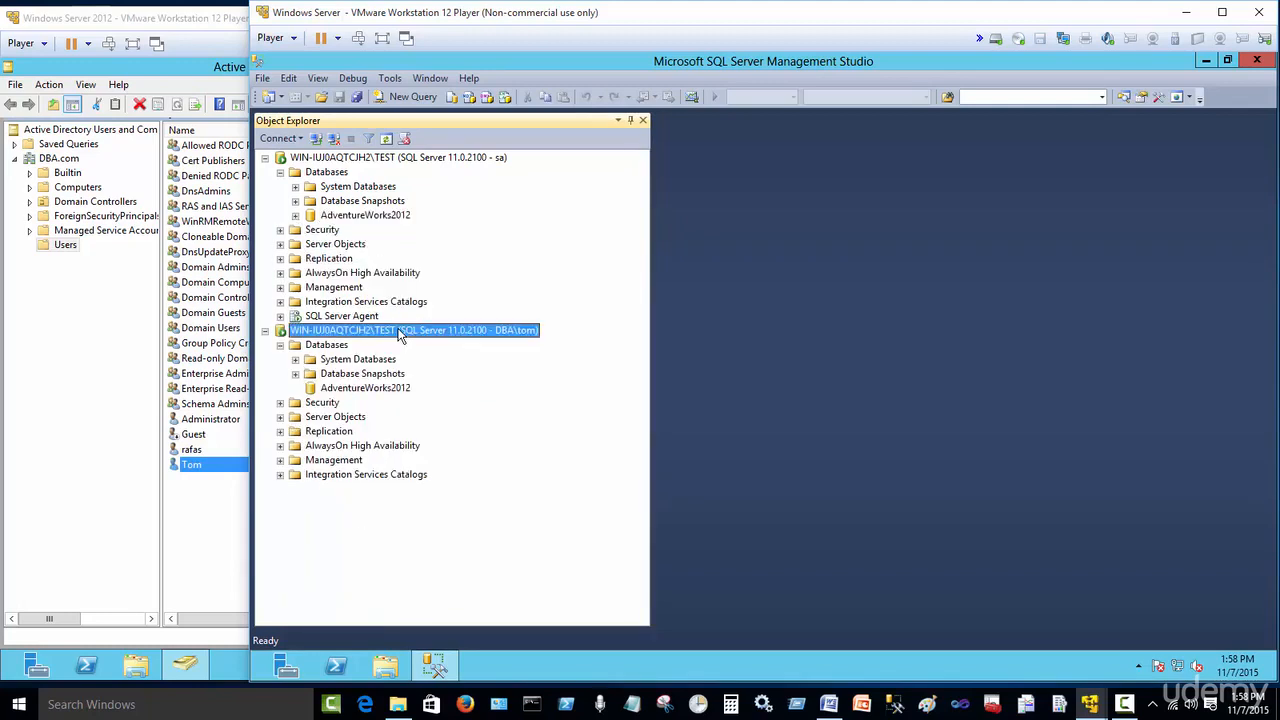
click(360, 390)
click(280, 344)
double_click(336, 390)
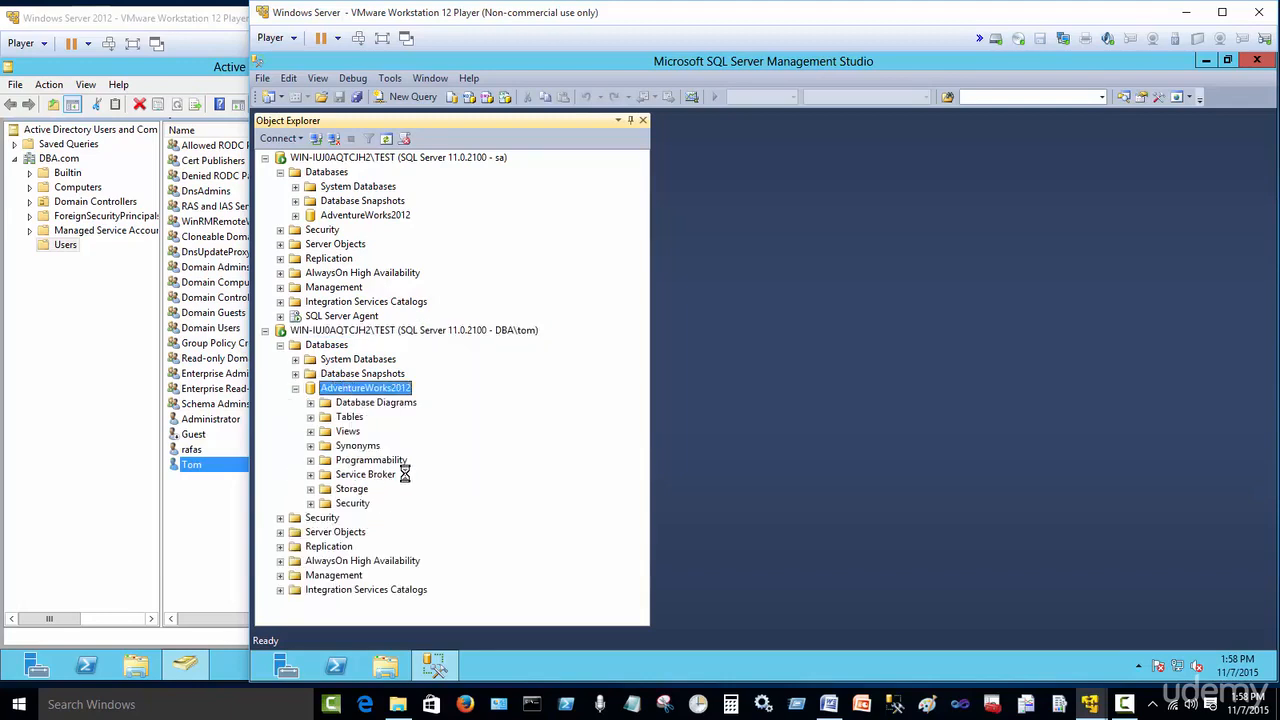
click(311, 417)
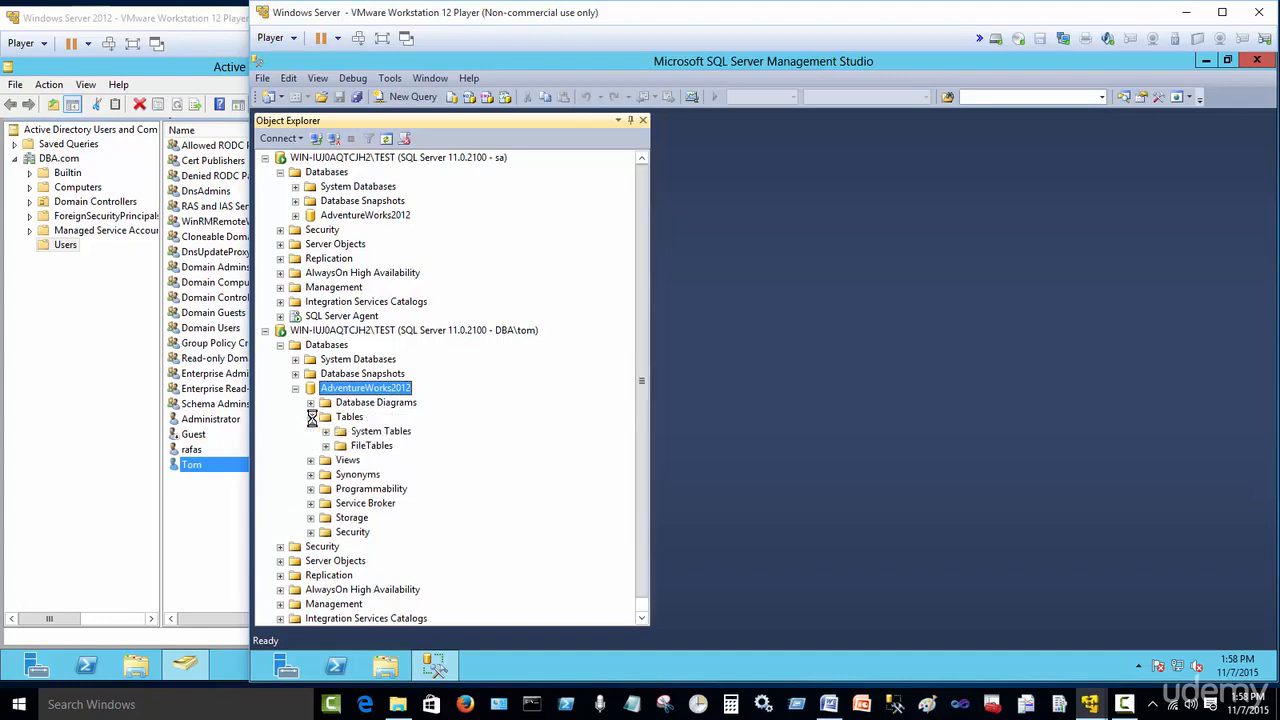
click(350, 417)
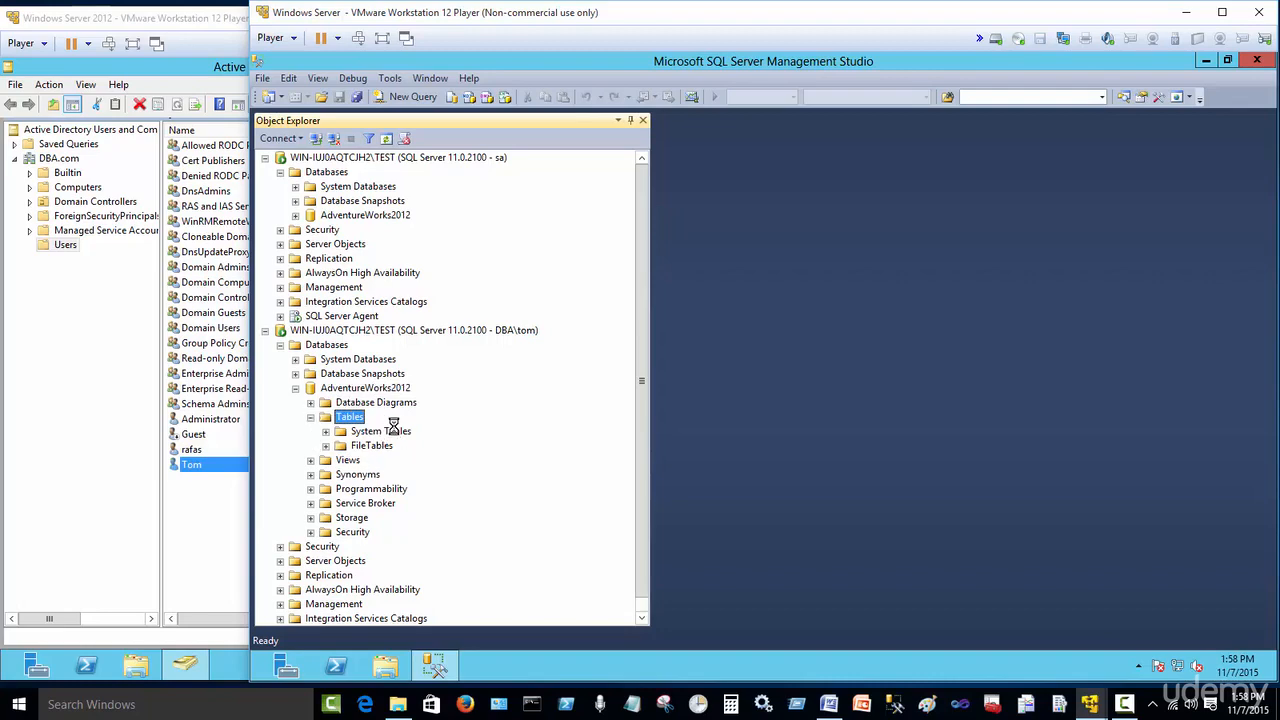
Step: Open the Permissions page of the HumanResources.Department table's properties under the sa connection
click(297, 217)
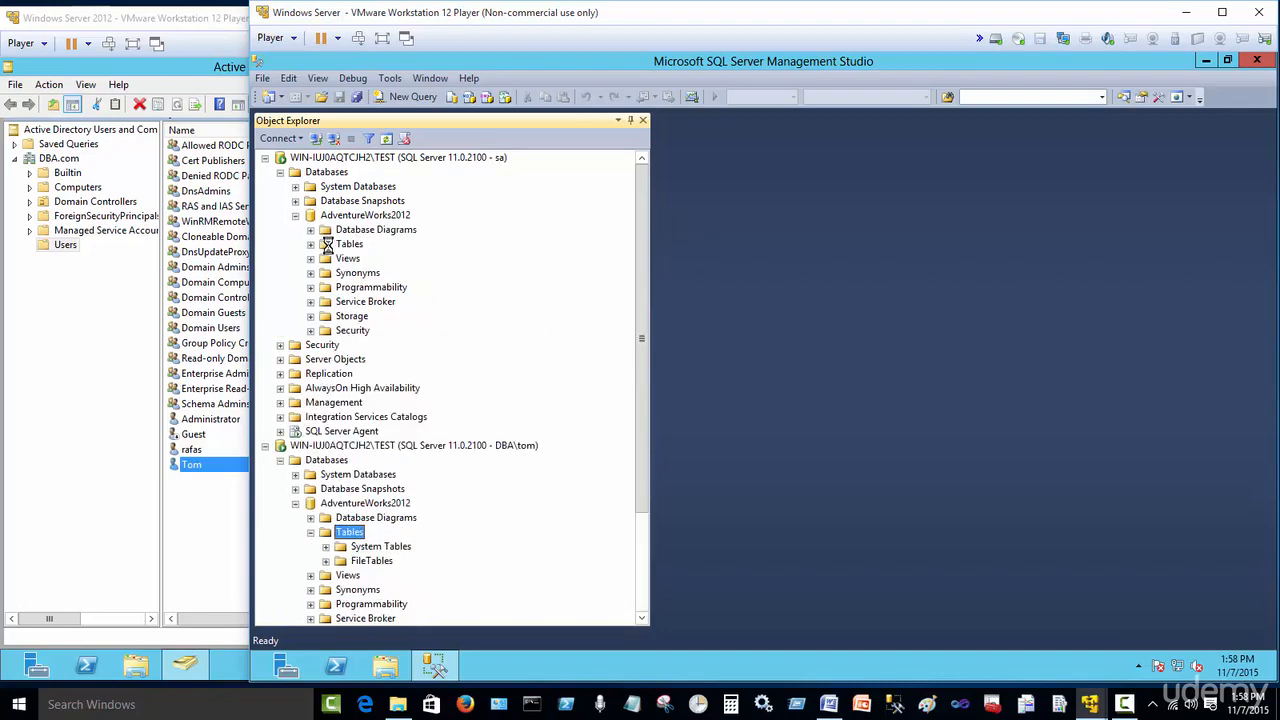
click(310, 244)
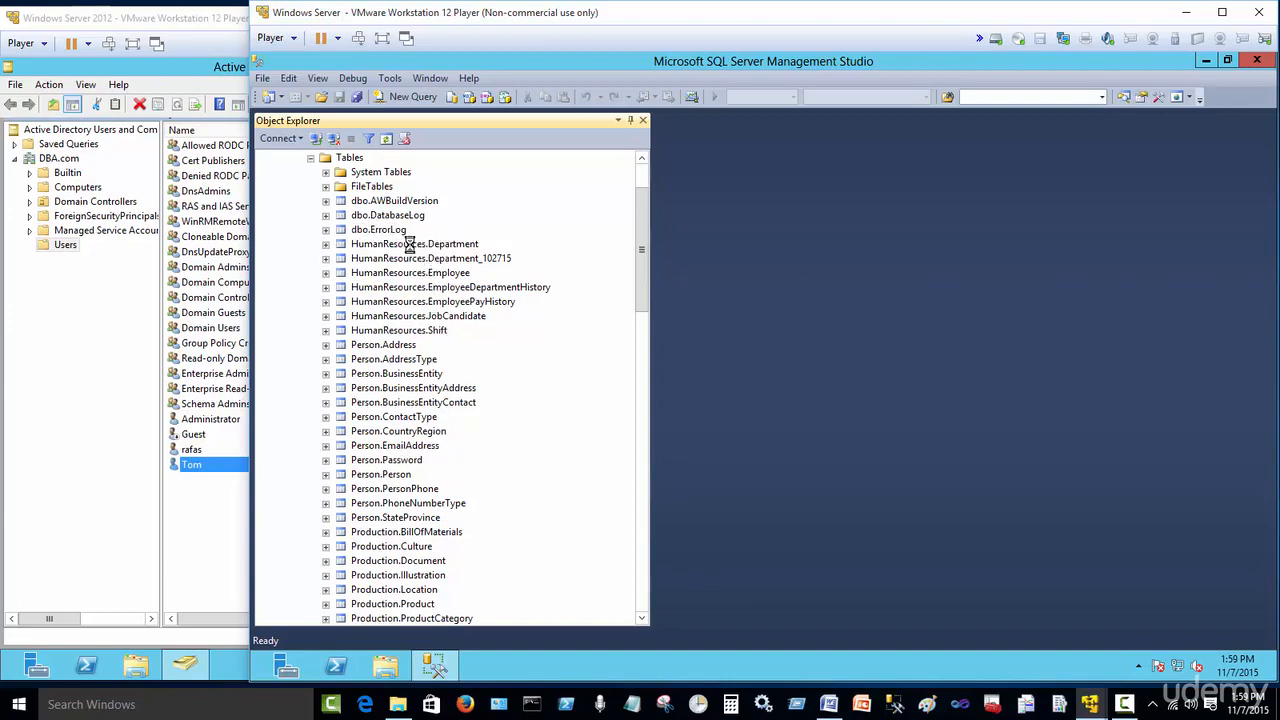
click(368, 246)
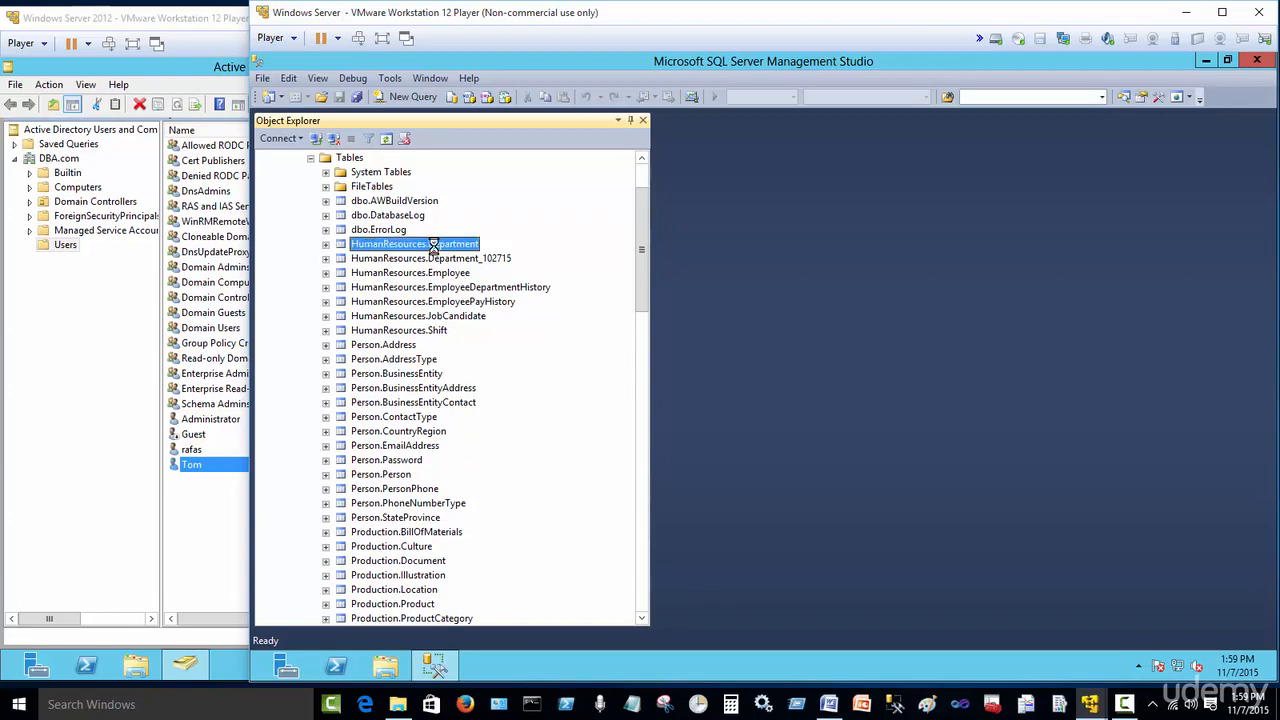
right_click(432, 246)
click(519, 549)
click(522, 157)
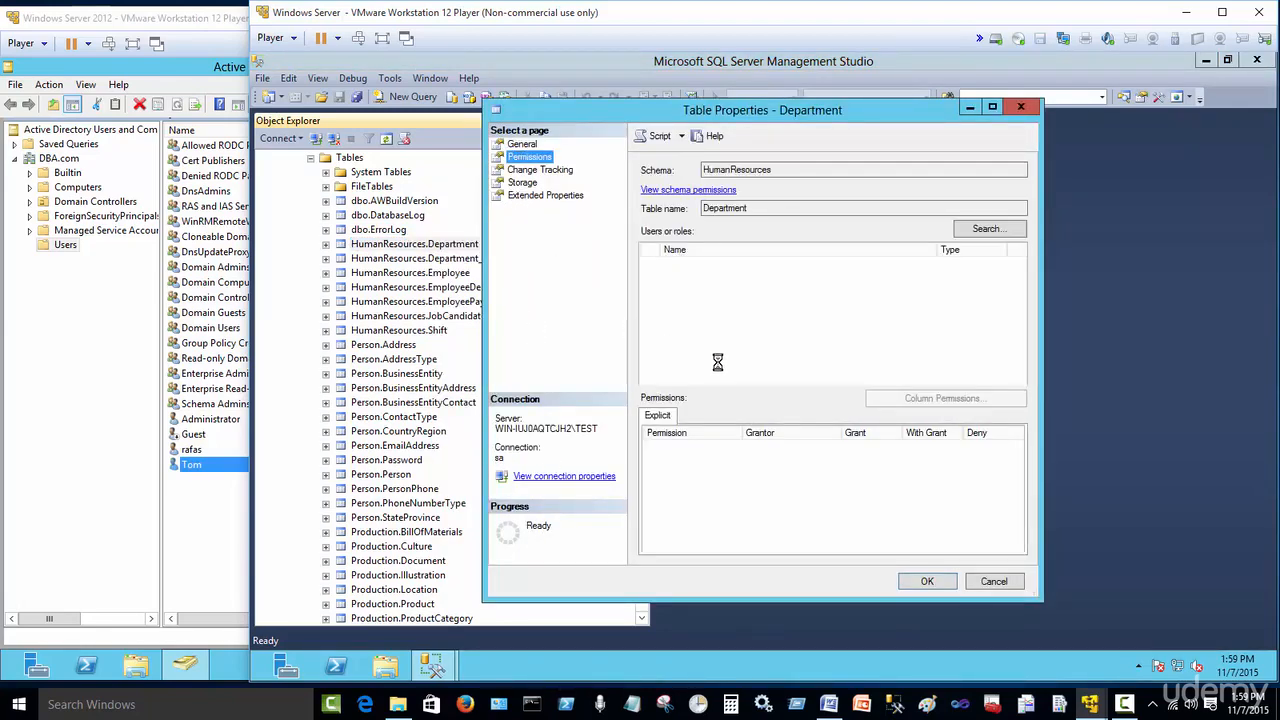
Step: Add the database user Tom to the Department table's users and roles list
click(983, 230)
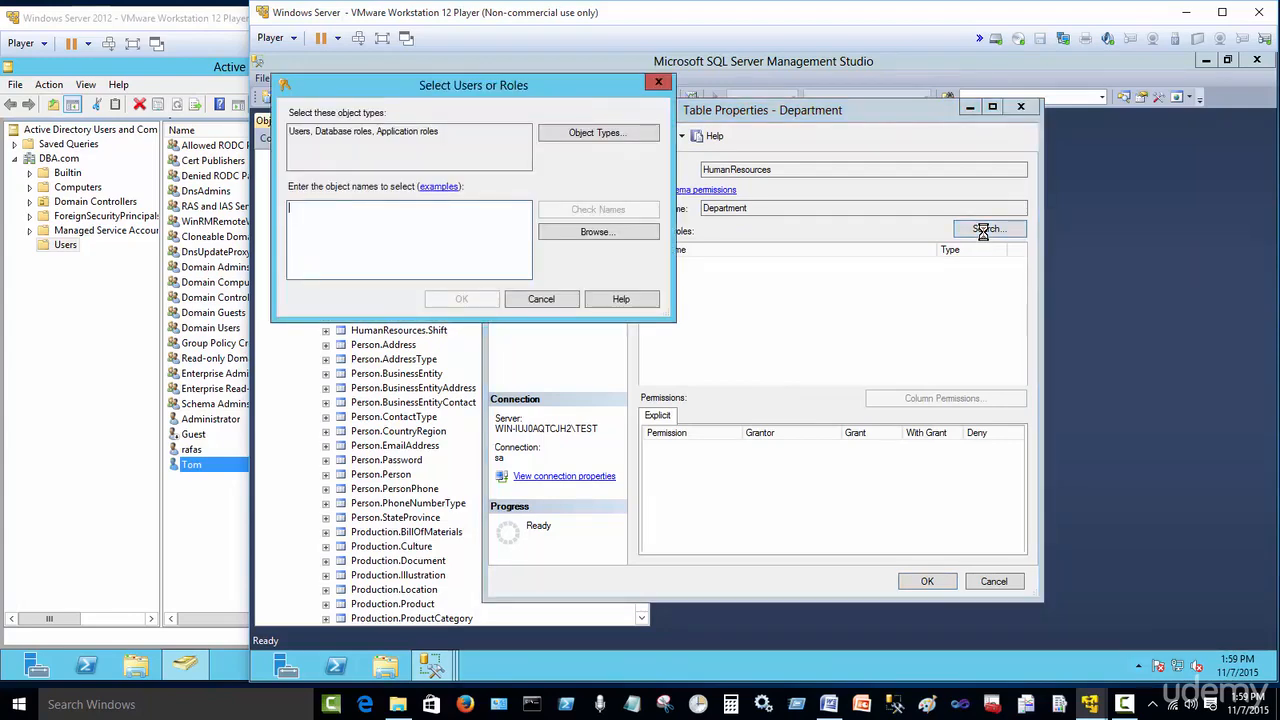
click(598, 231)
click(319, 252)
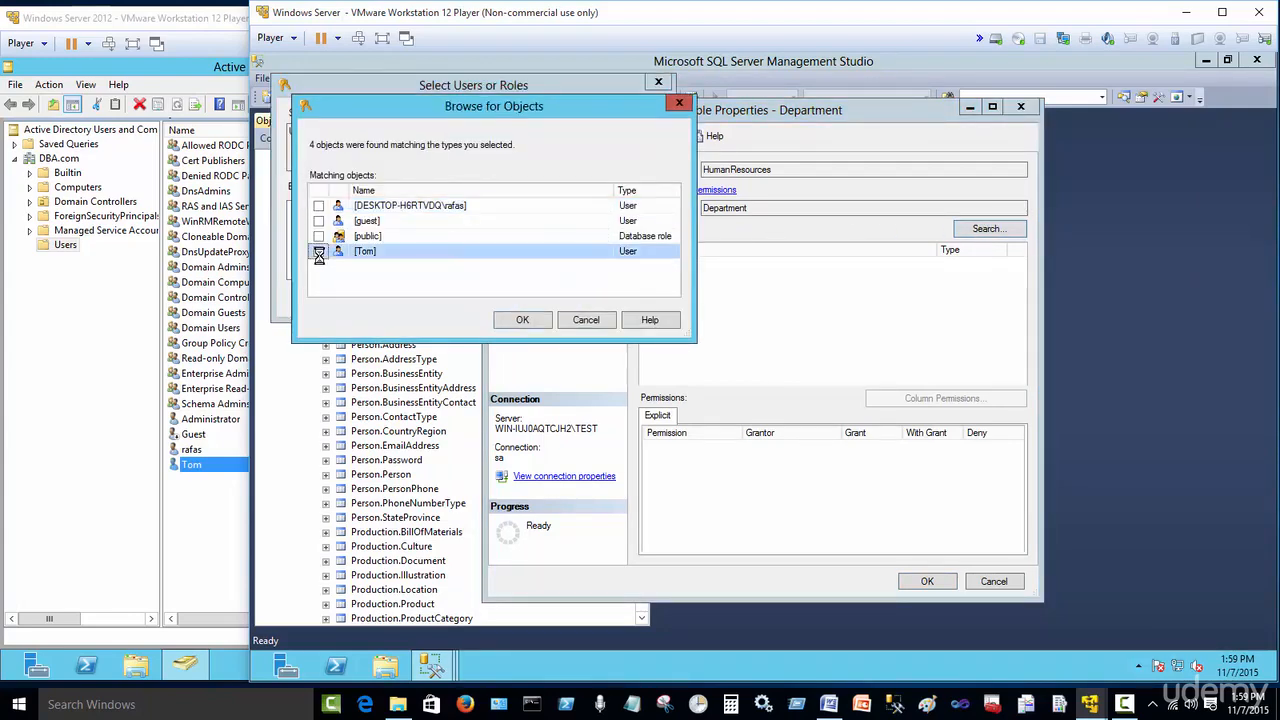
click(515, 319)
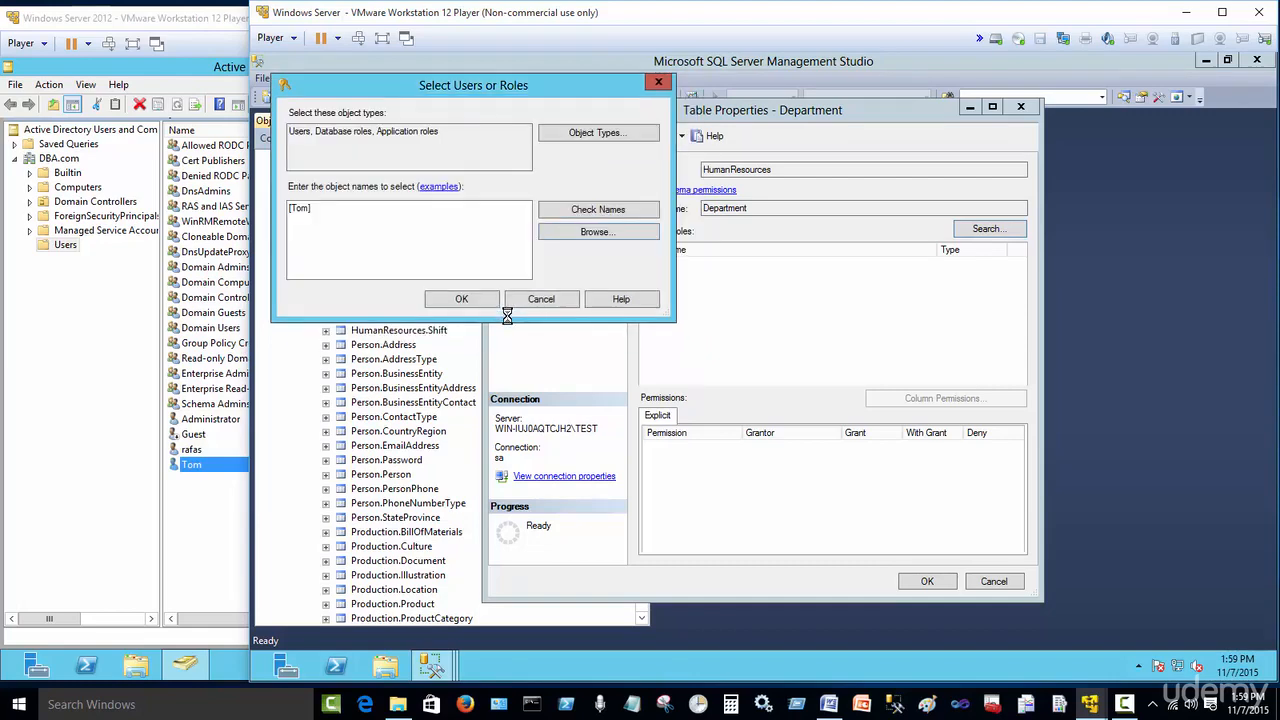
click(462, 299)
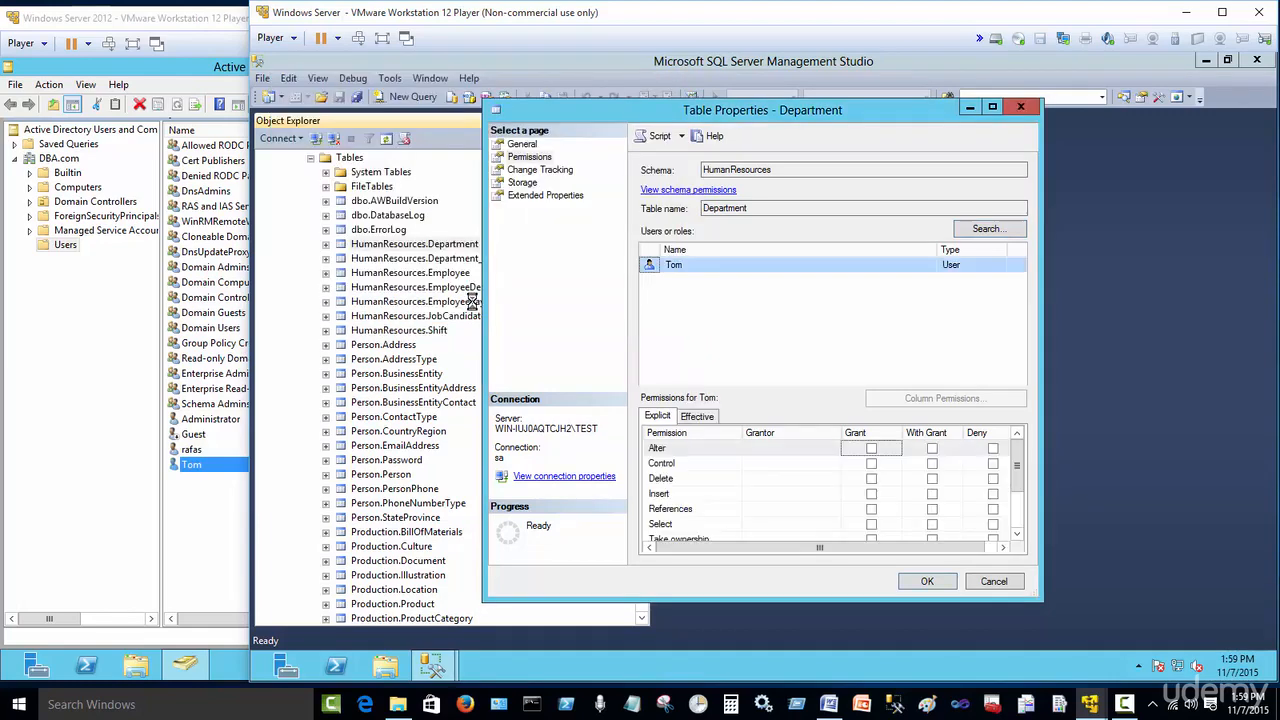
Step: Enlarge the Table Properties dialog, grant Tom the Select permission on the table, and confirm
drag(620, 112, 470, 66)
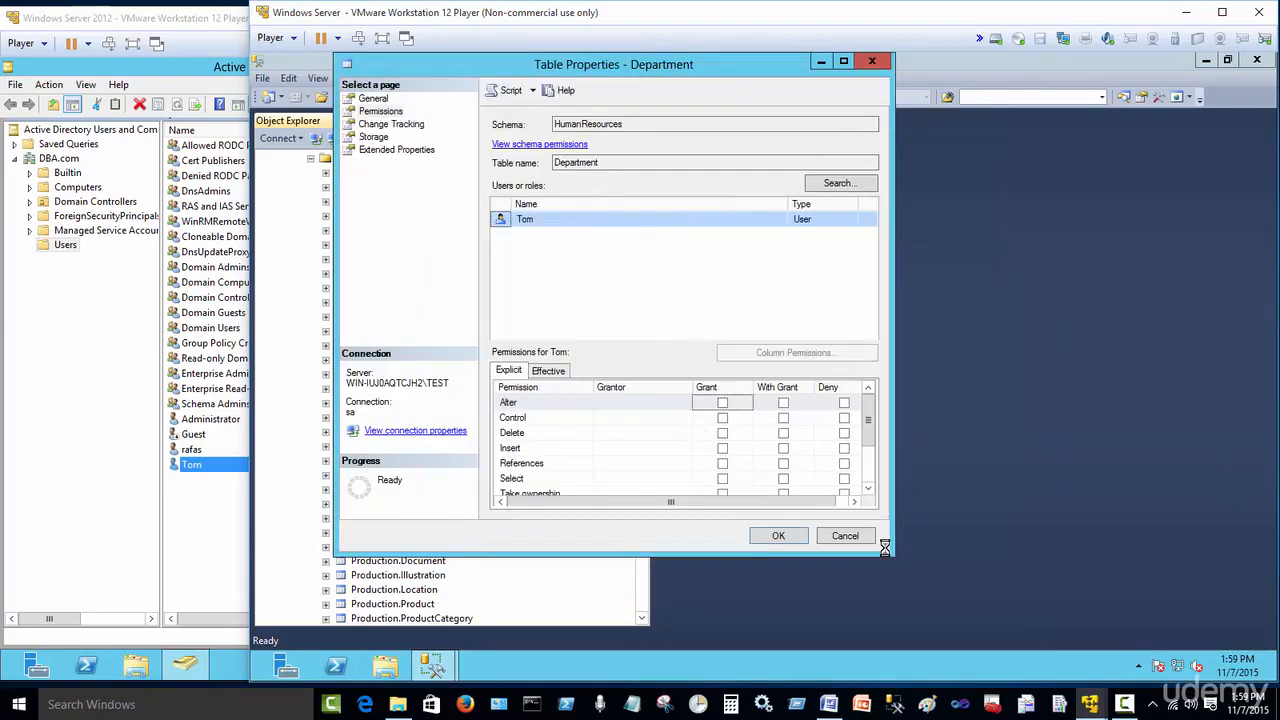
drag(888, 549, 1060, 636)
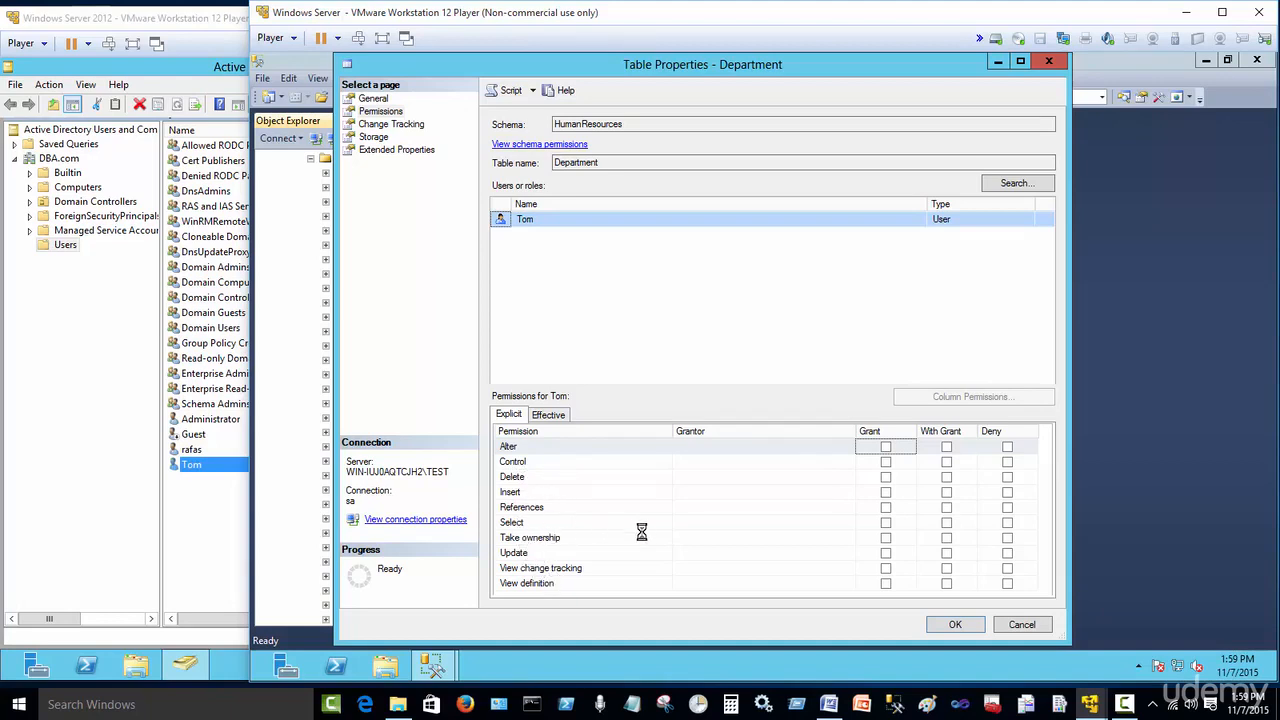
click(886, 522)
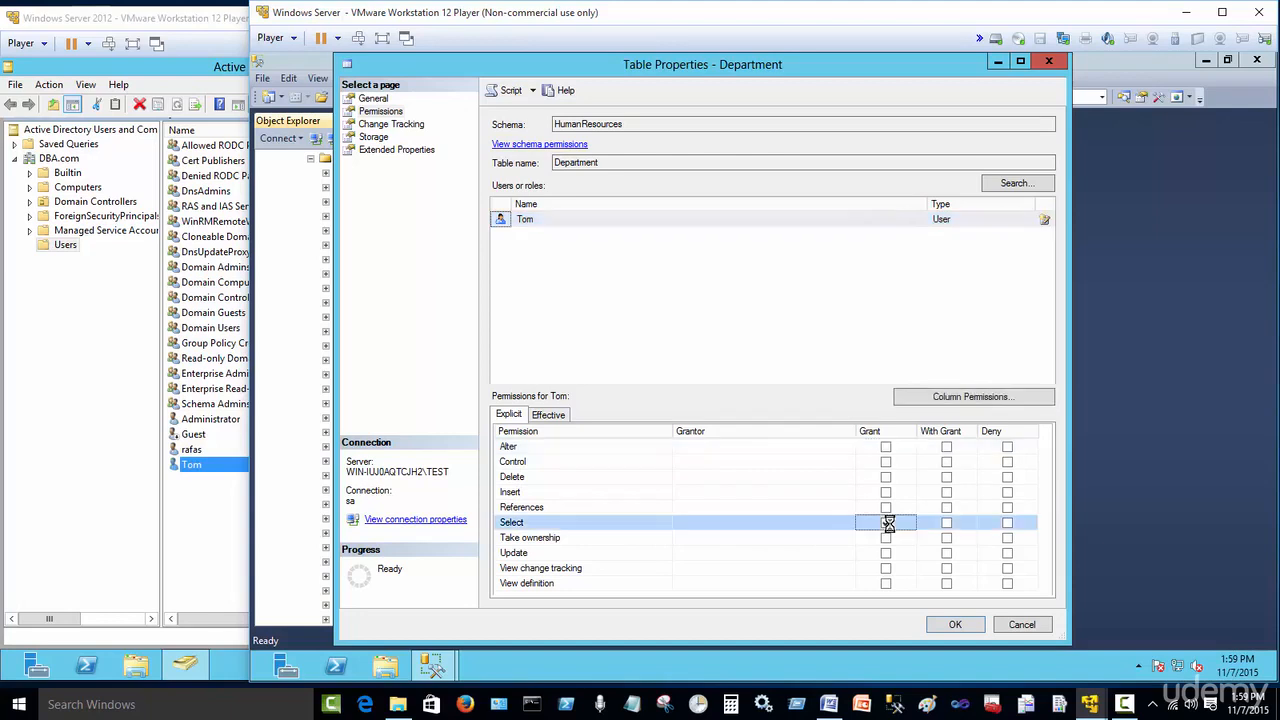
click(886, 522)
click(931, 624)
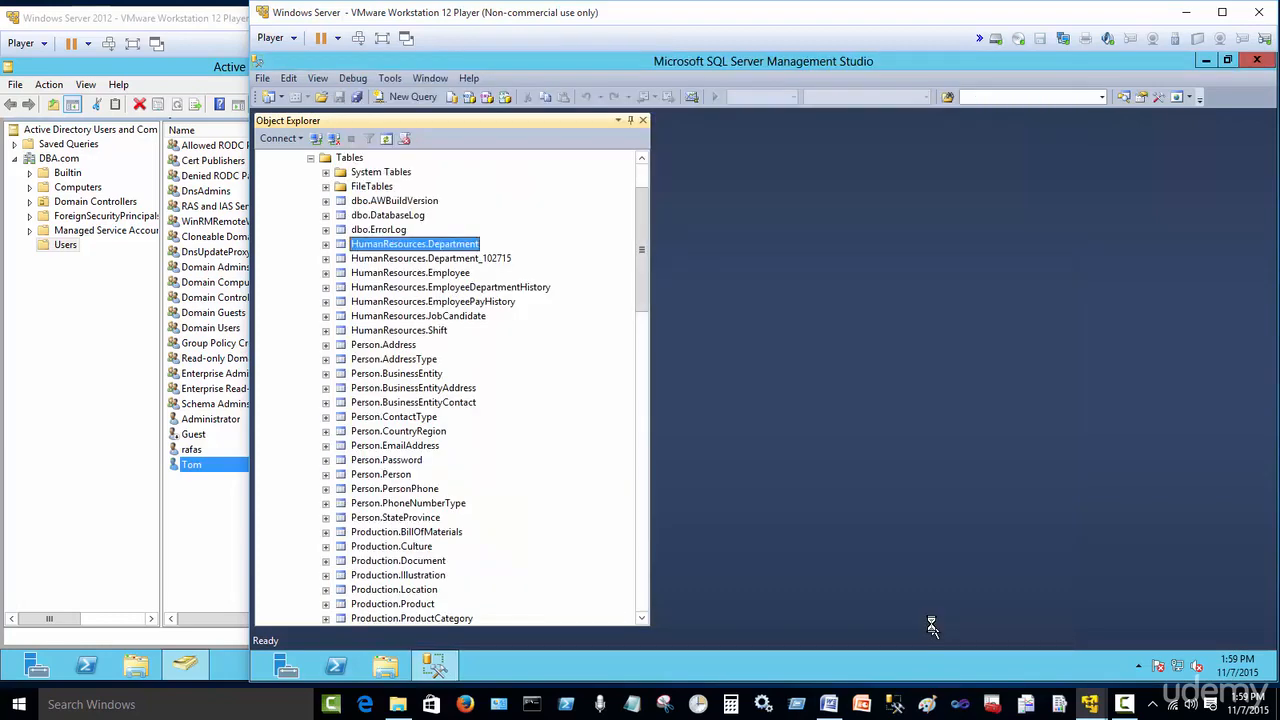
Step: Select the top 1000 rows of HumanResources.Department under the DBA\tom connection
click(310, 158)
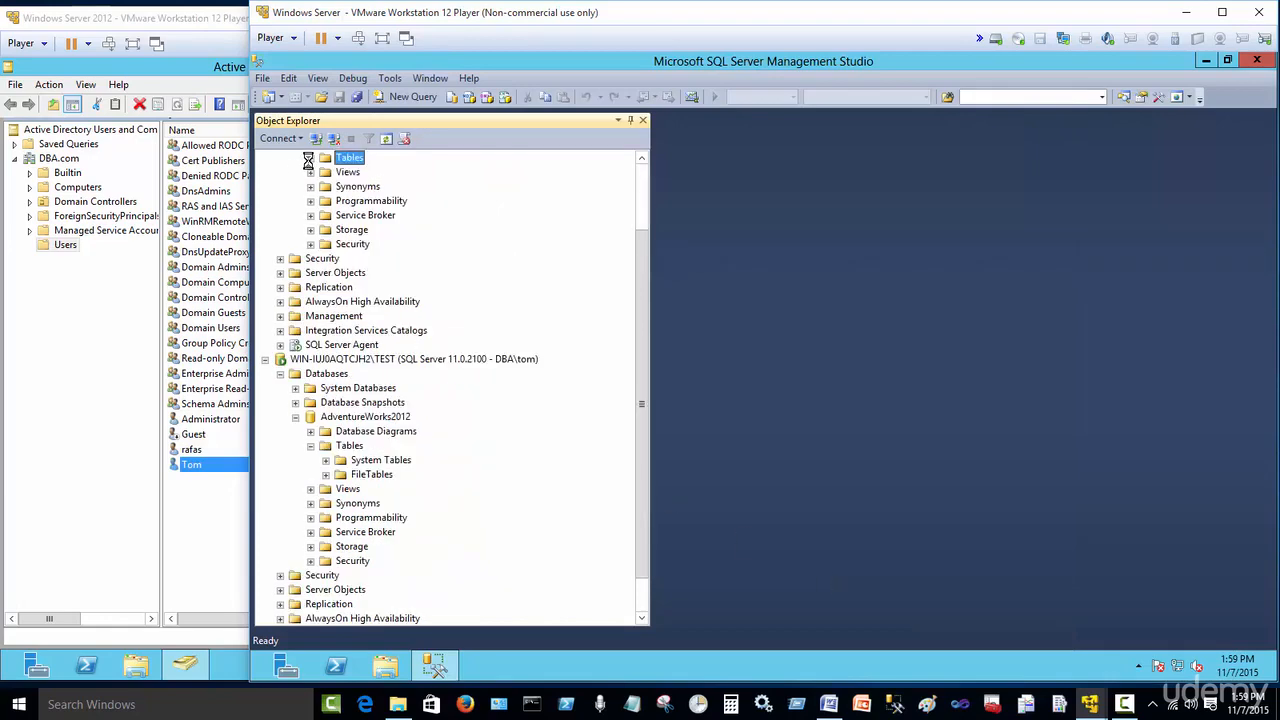
scroll(628, 189, up, 2)
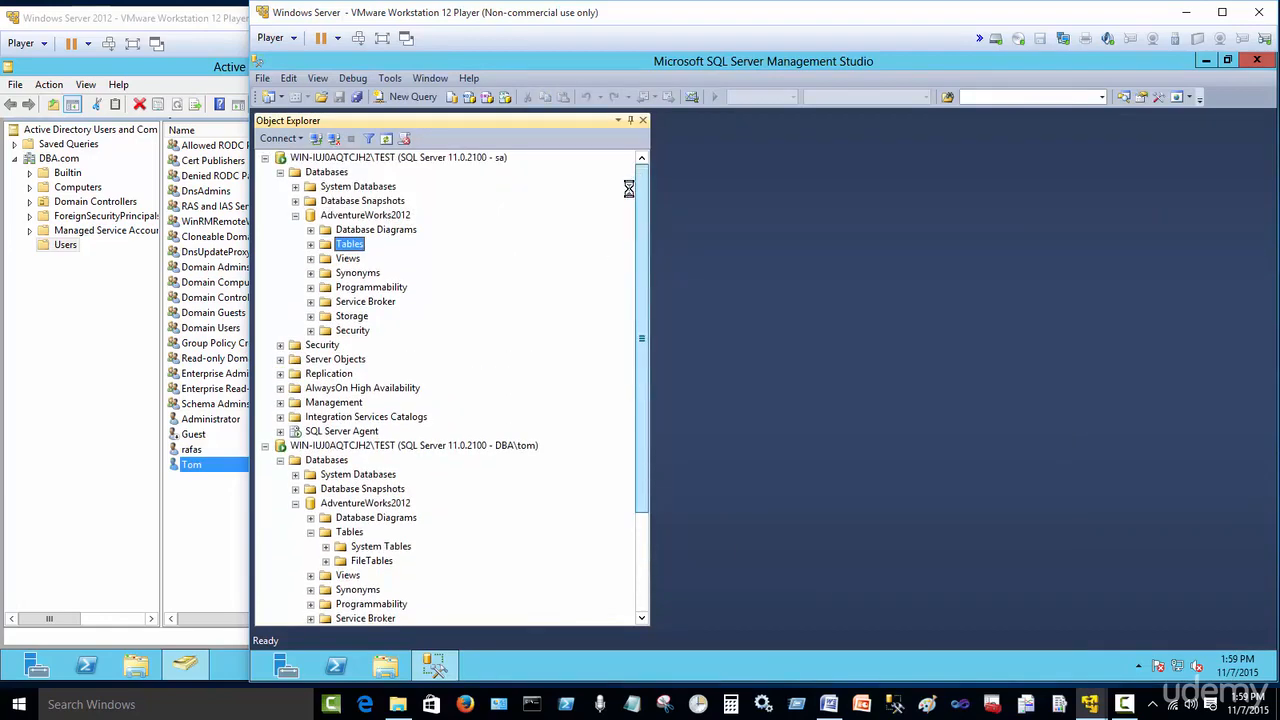
click(295, 215)
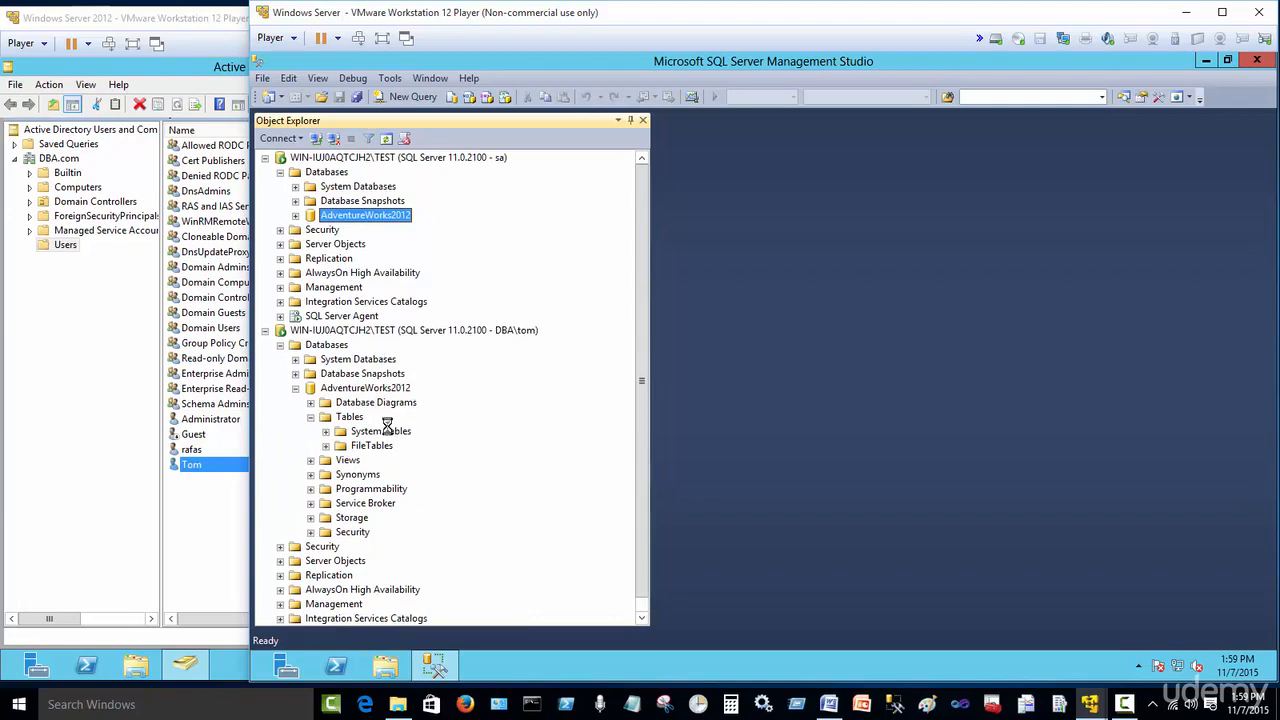
click(350, 417)
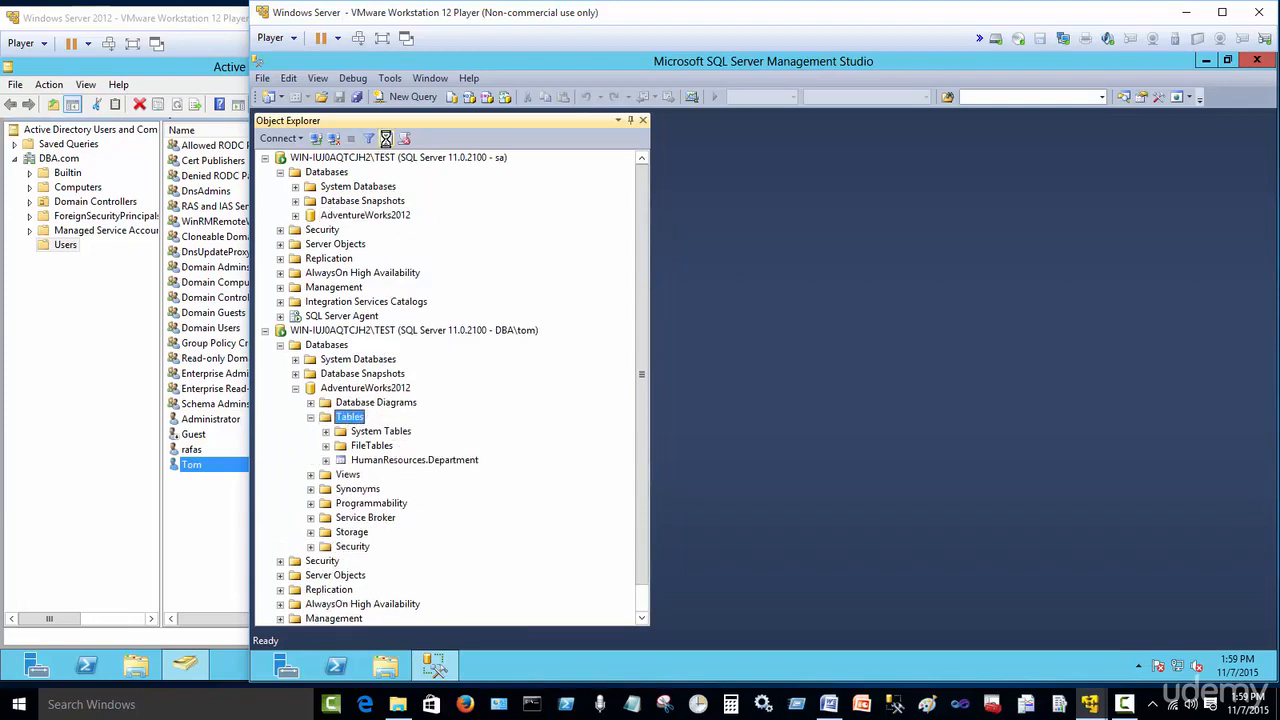
right_click(431, 461)
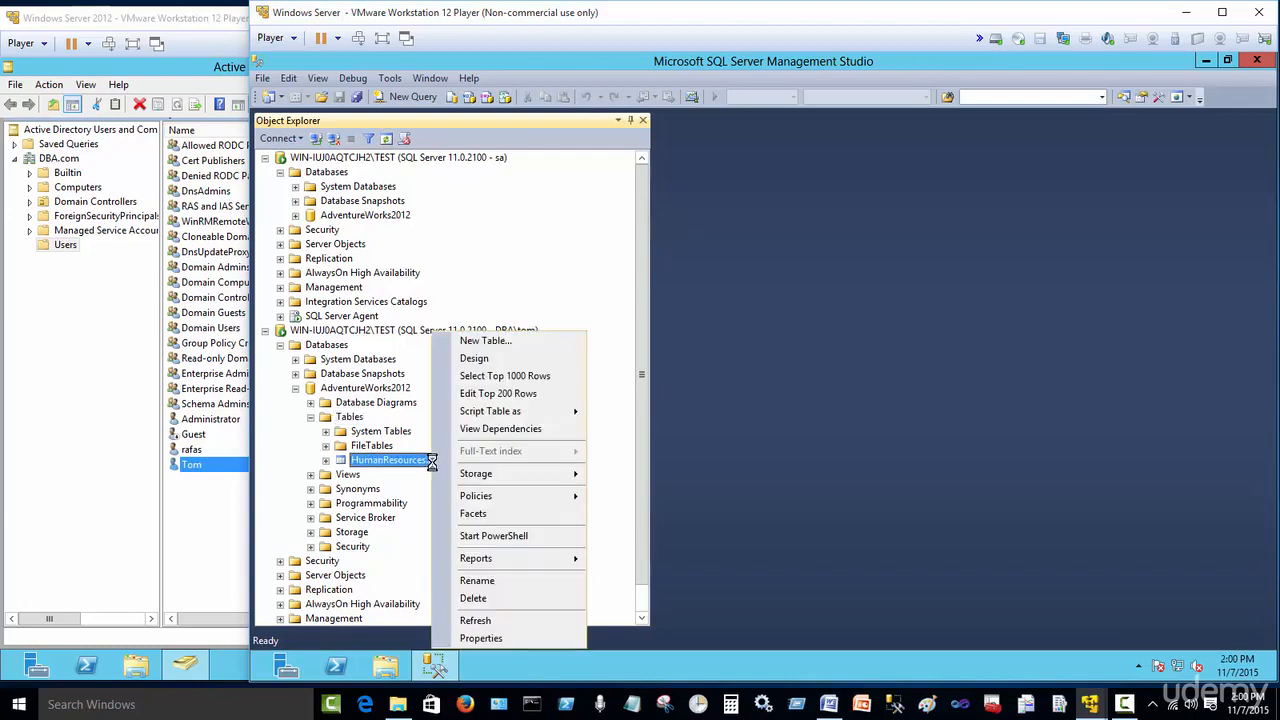
click(545, 376)
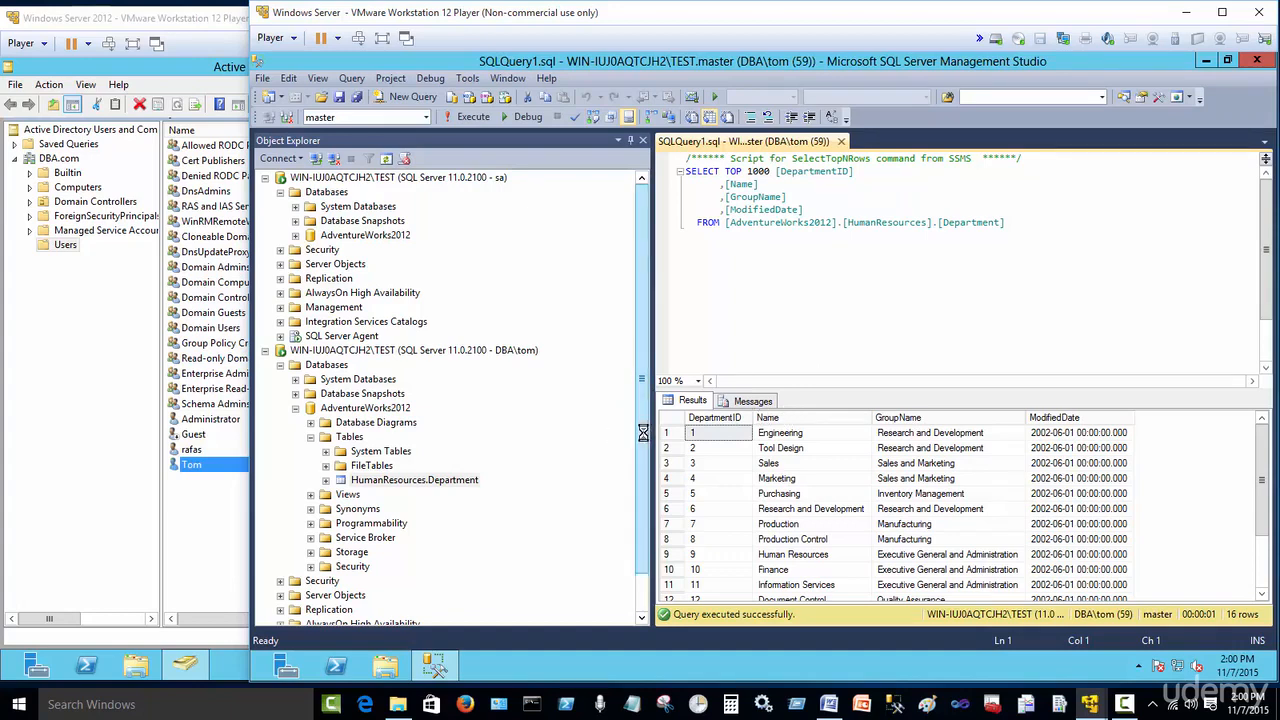
Step: Try to delete the HumanResources.Department table under the DBA\tom connection, reading the error details before cancelling
drag(642, 432, 639, 512)
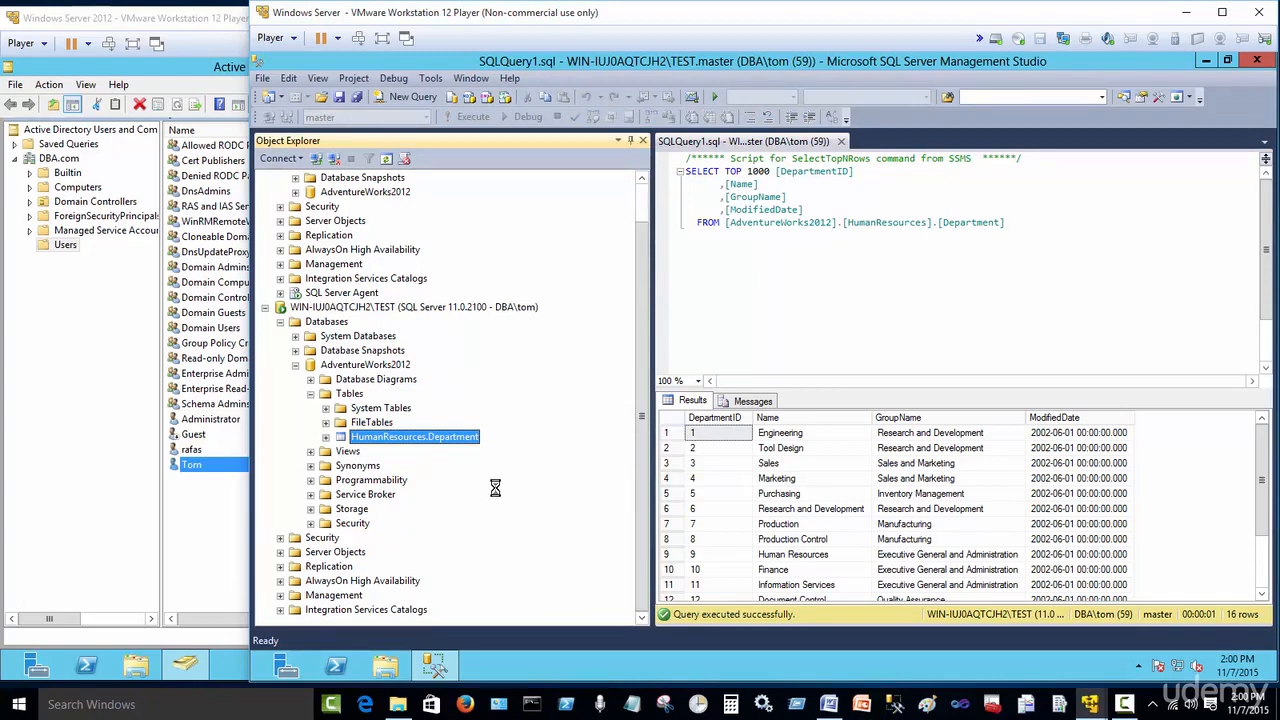
right_click(455, 437)
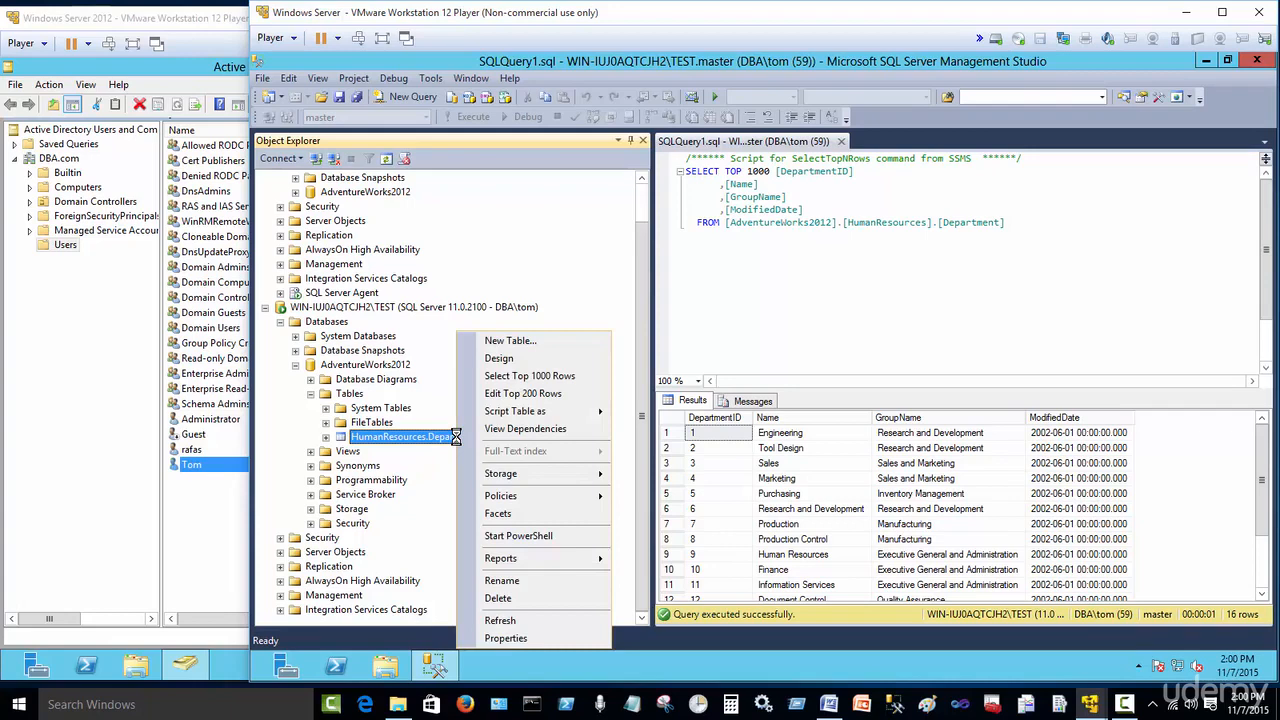
click(498, 598)
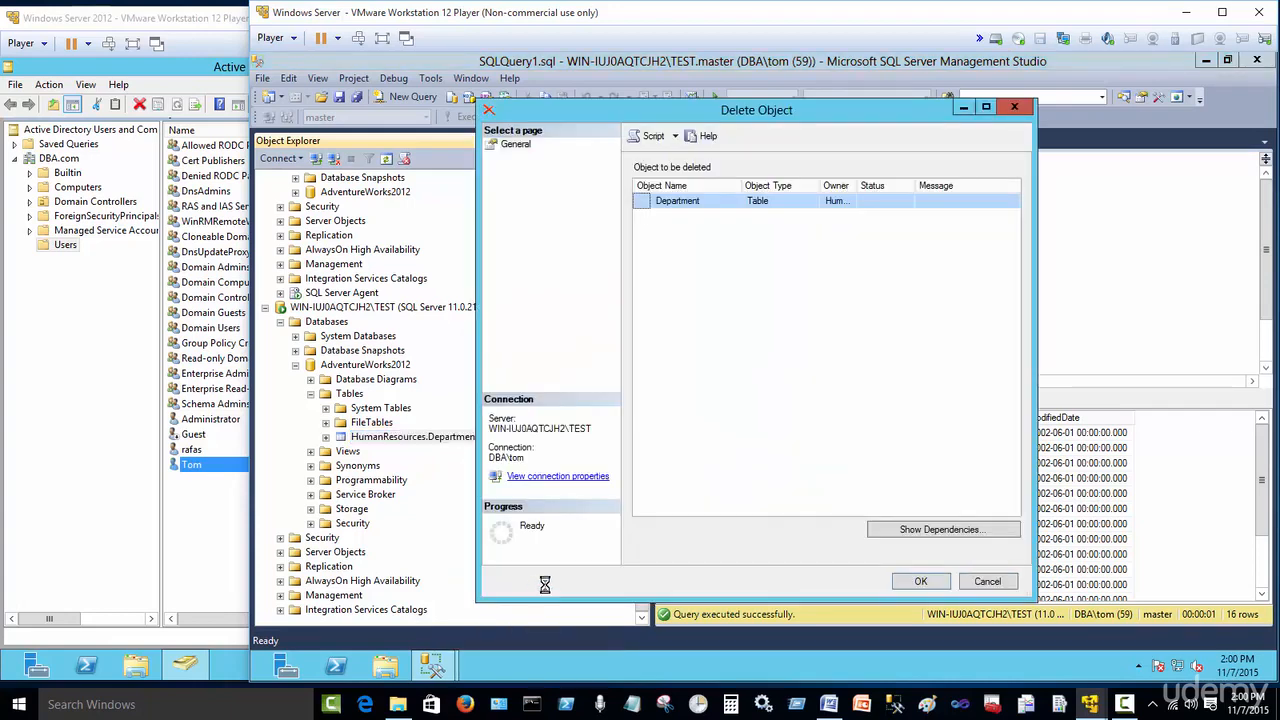
click(920, 582)
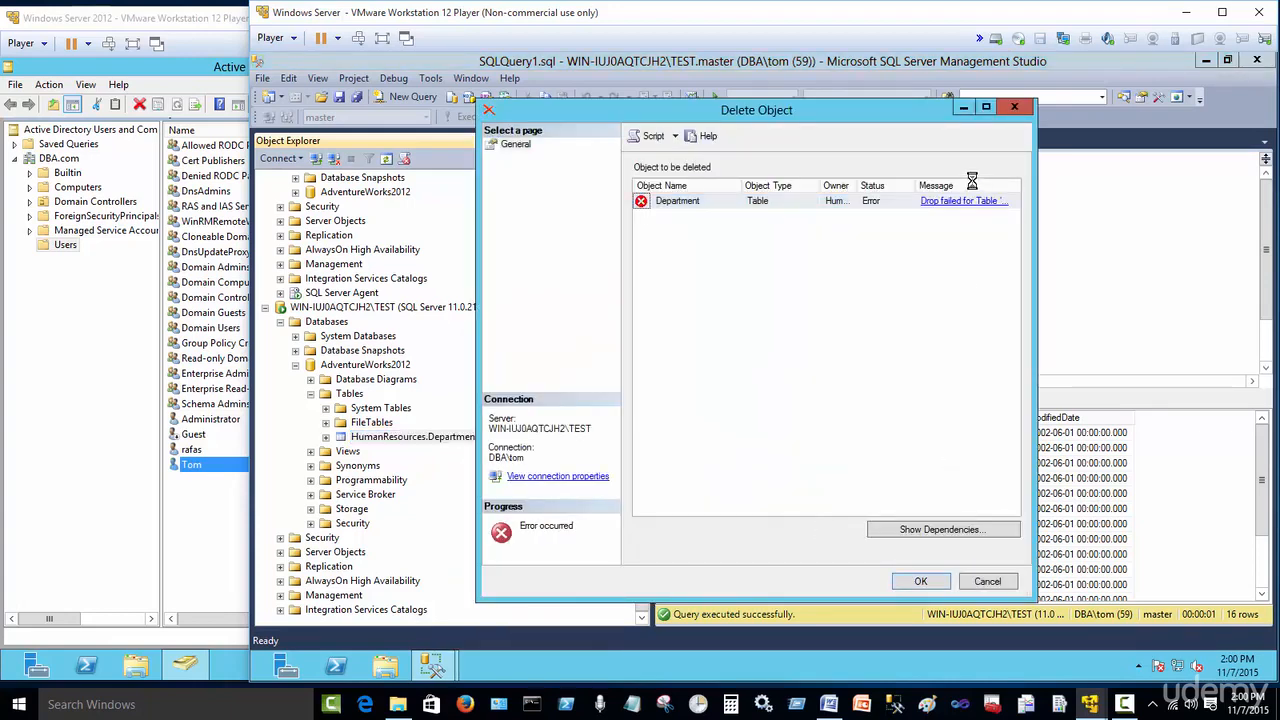
click(946, 204)
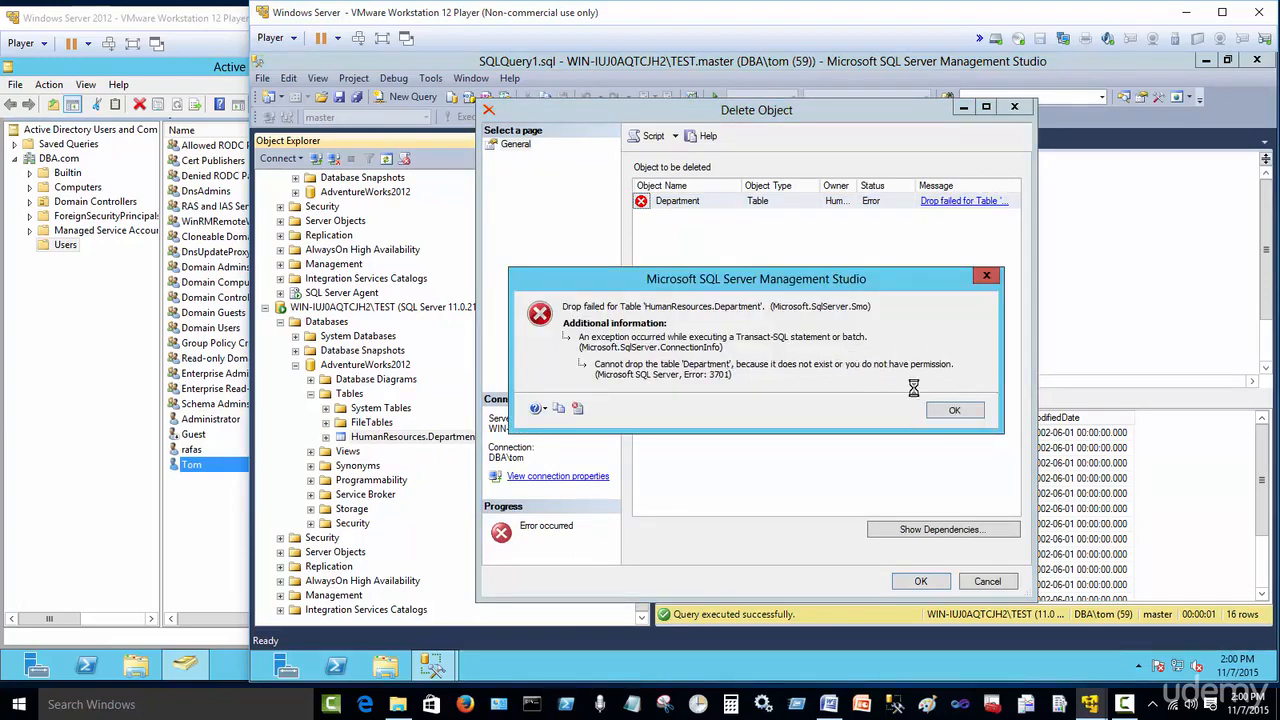
click(955, 410)
click(986, 582)
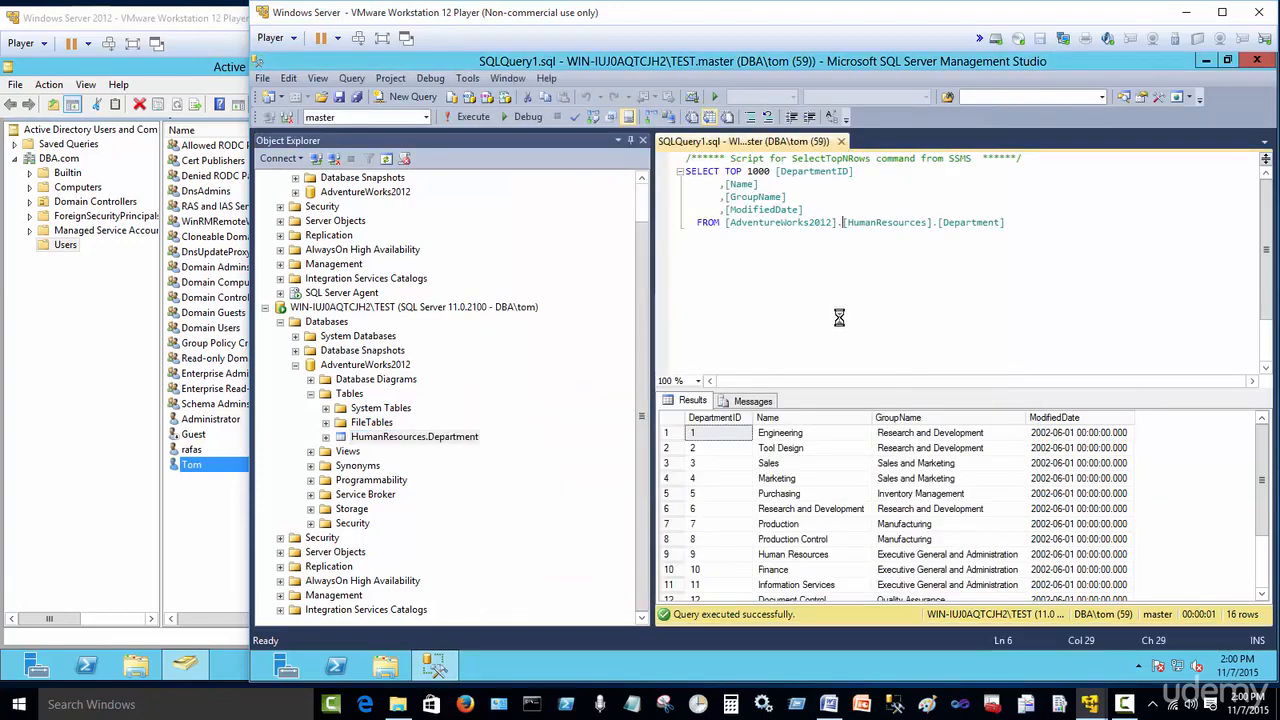
Step: Select each column of the query results grid in turn to examine the returned data
click(930, 417)
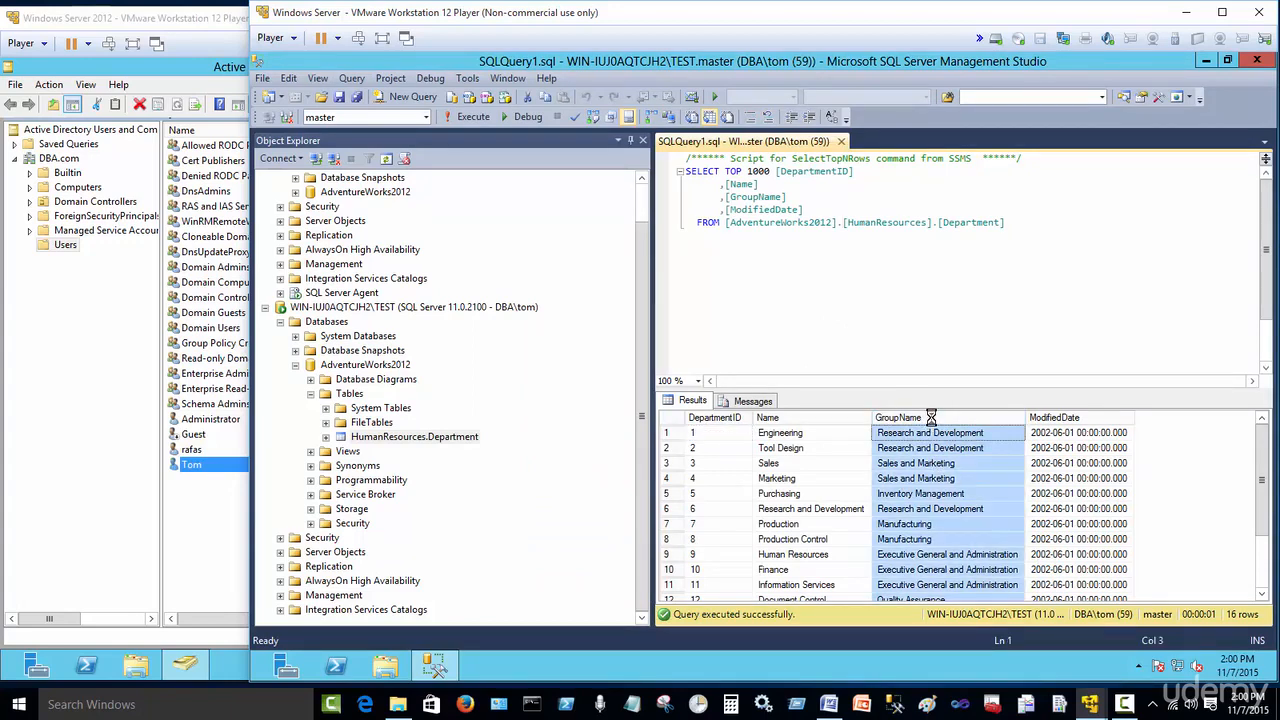
click(1043, 418)
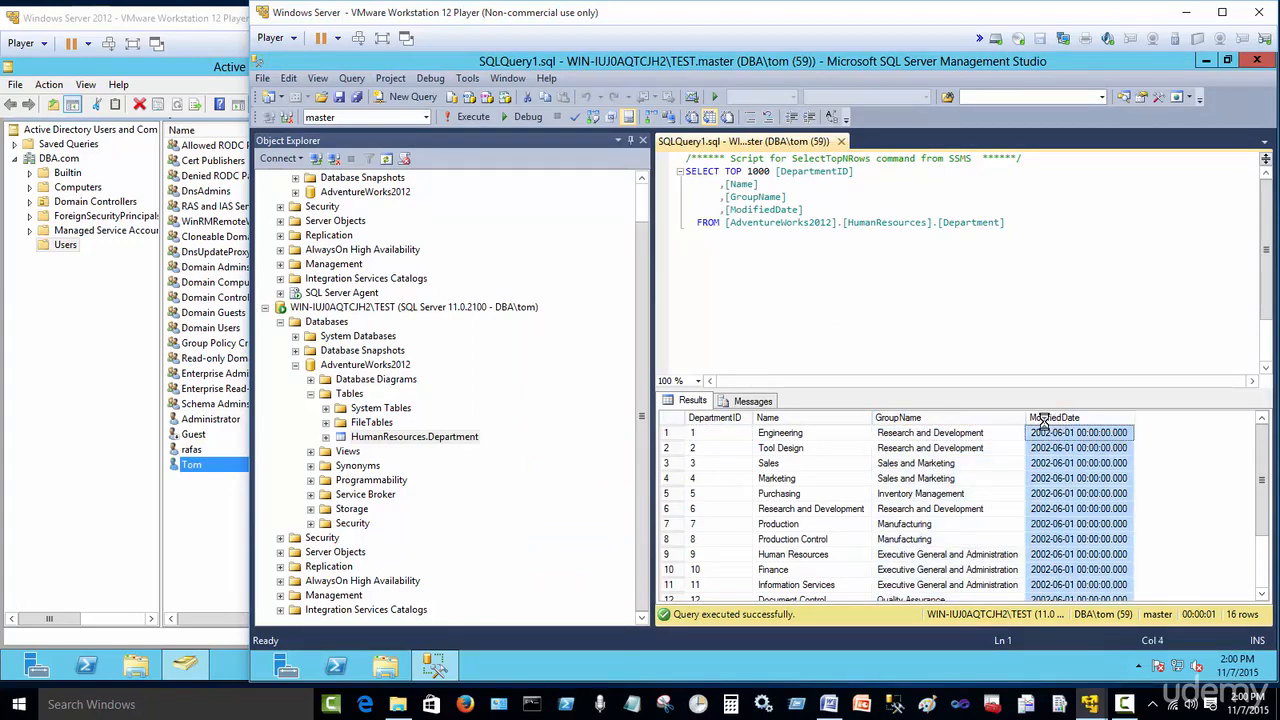
click(710, 418)
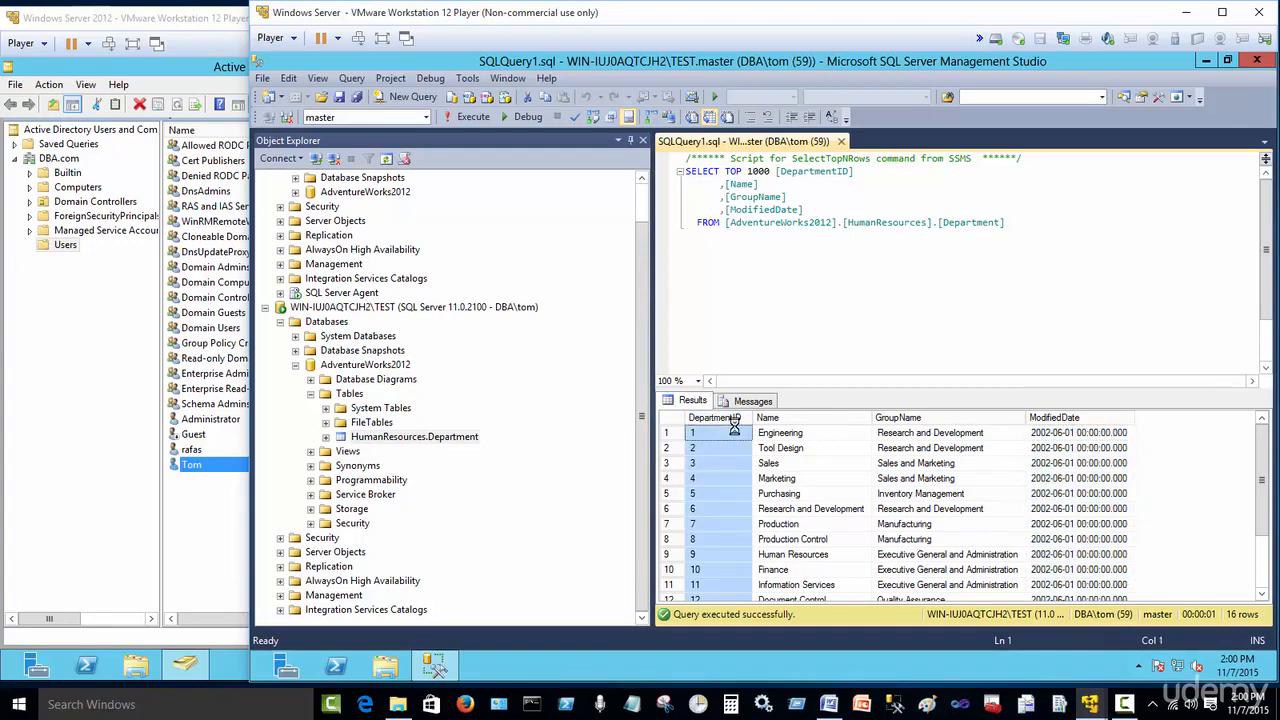
click(793, 418)
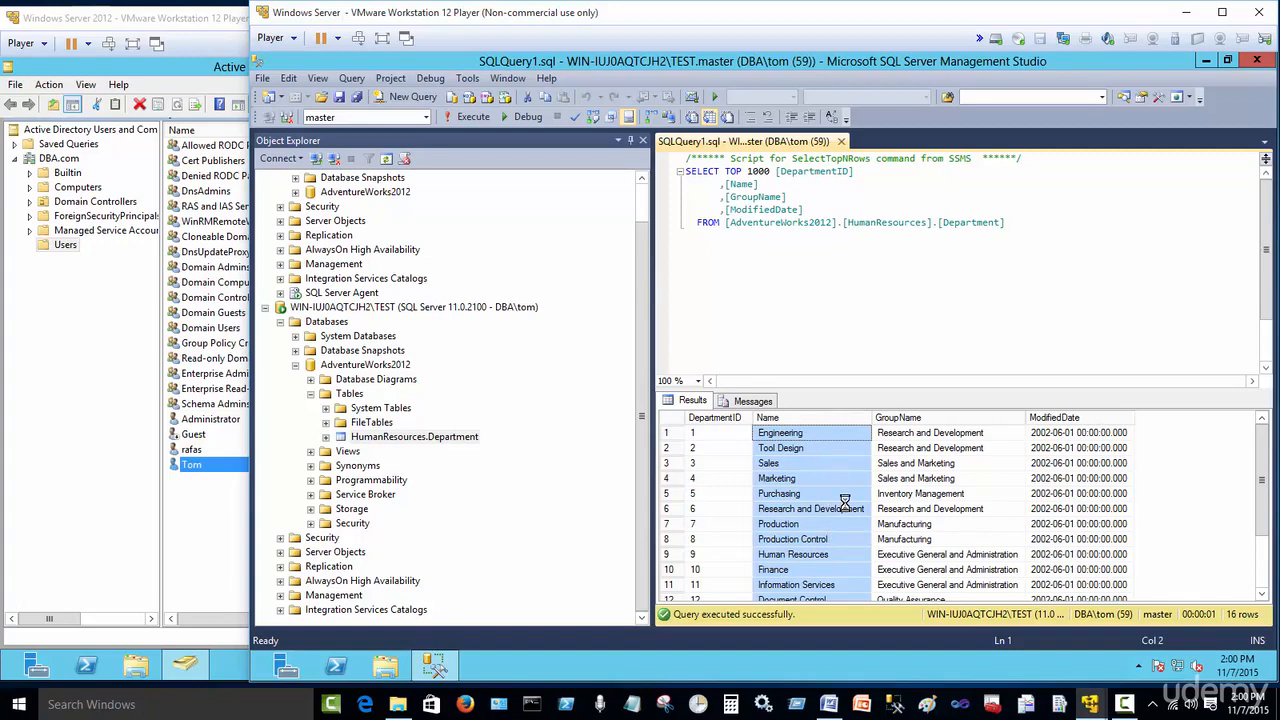
Step: Open the Permissions page of HumanResources.Department's properties under the sa connection
drag(645, 404, 642, 325)
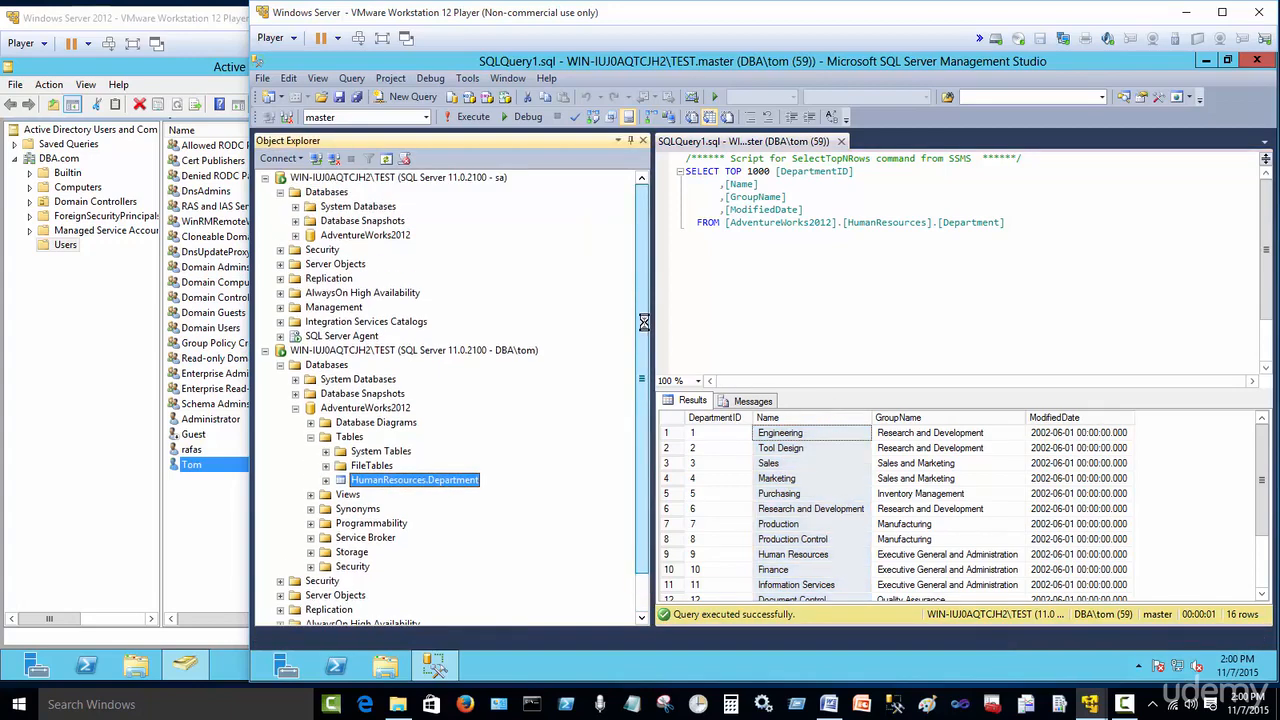
click(295, 235)
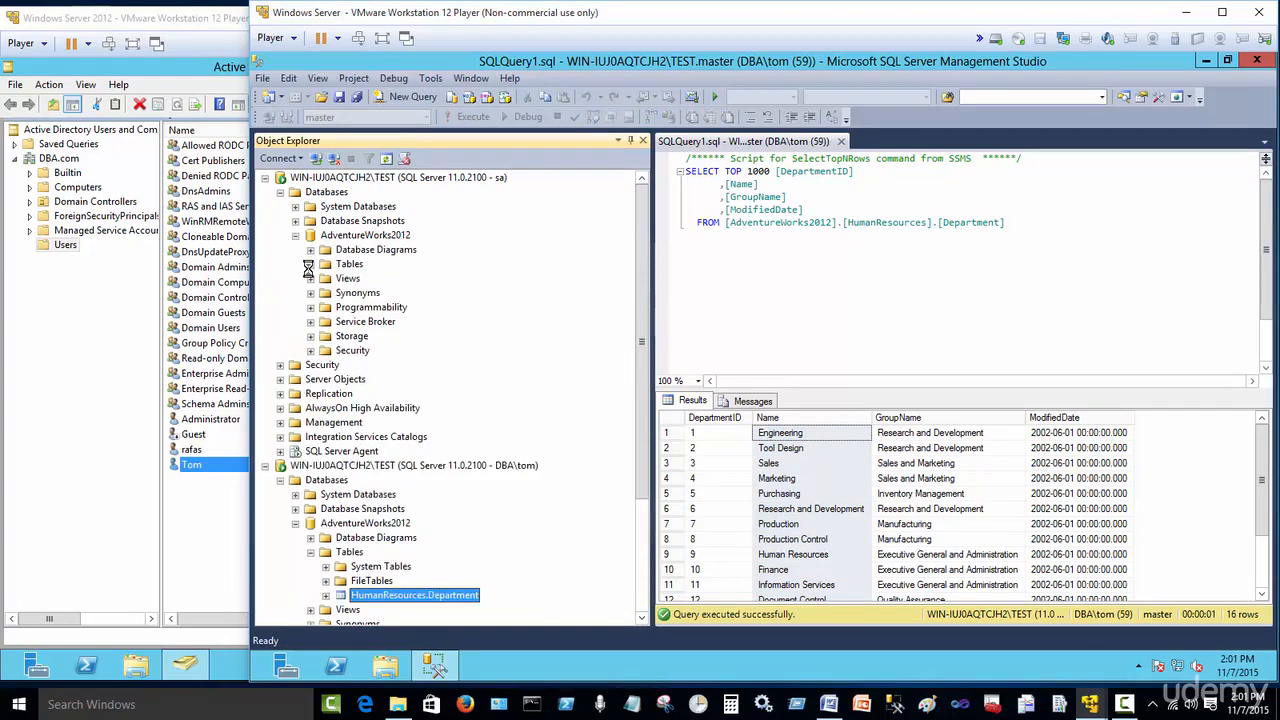
click(310, 264)
right_click(424, 265)
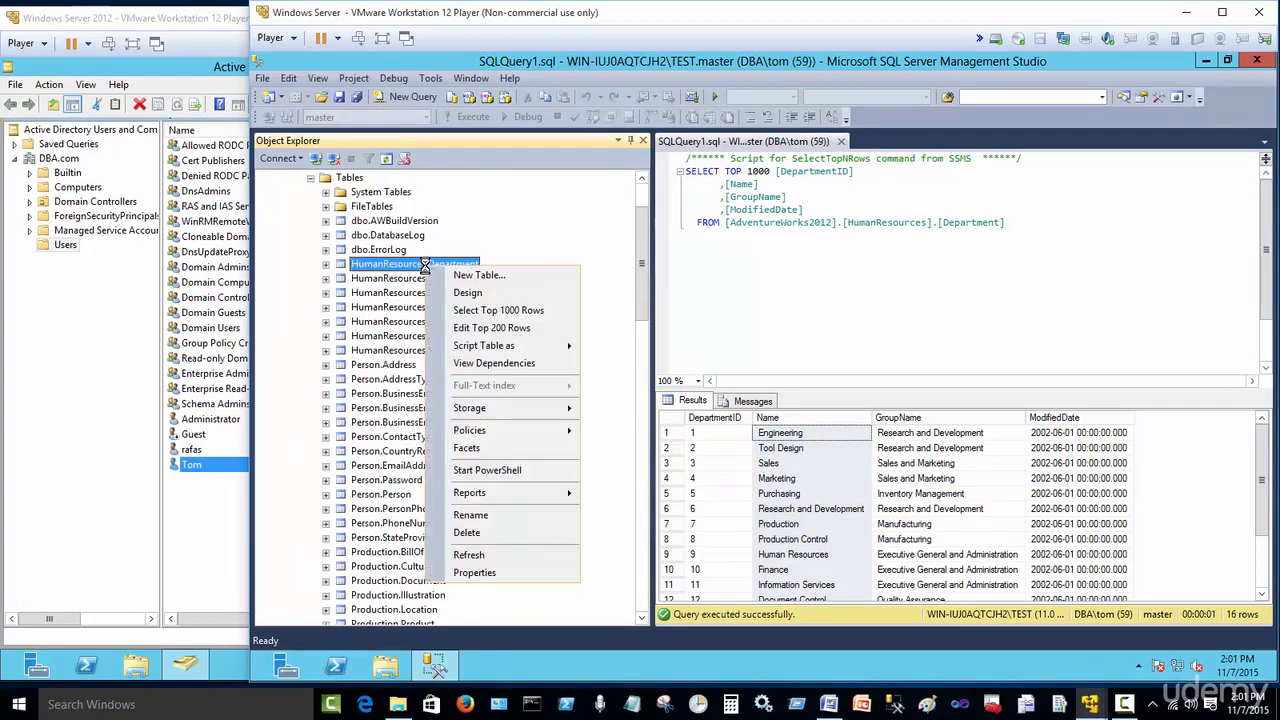
click(484, 570)
click(382, 111)
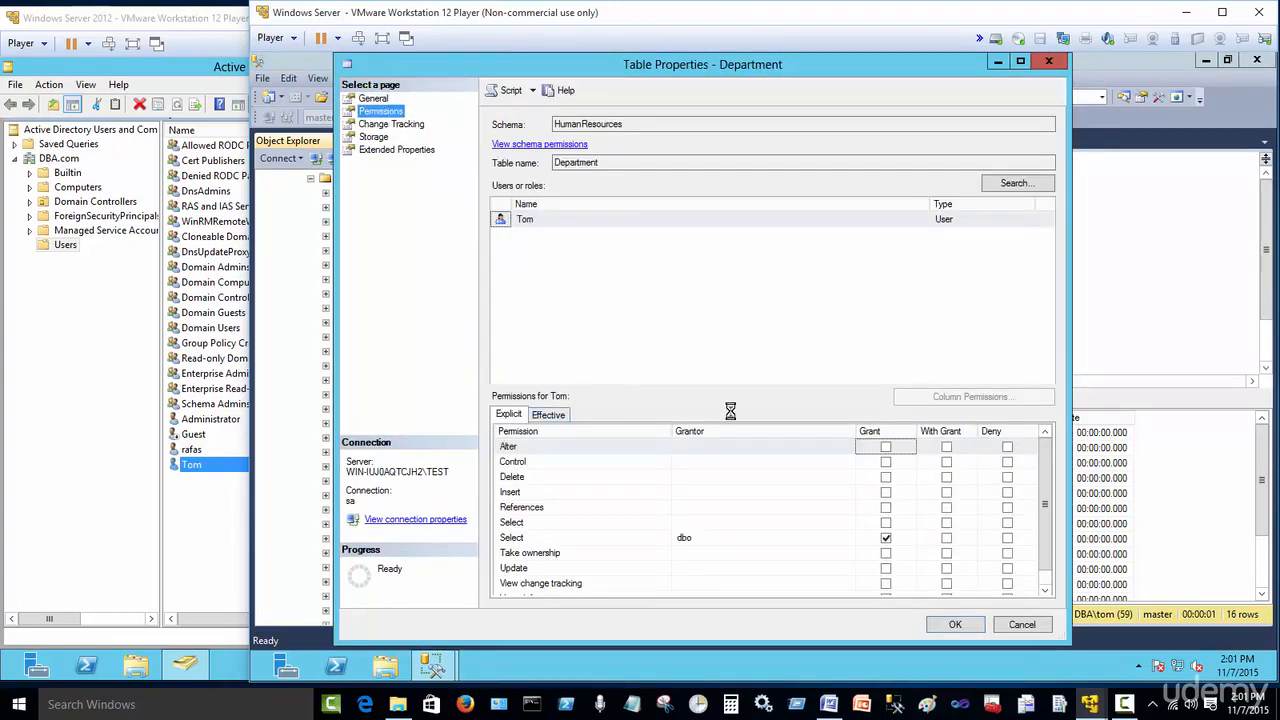
Step: Replace Tom's table-wide Select grant with column Select permissions on DepartmentID and Name only, and confirm
click(886, 539)
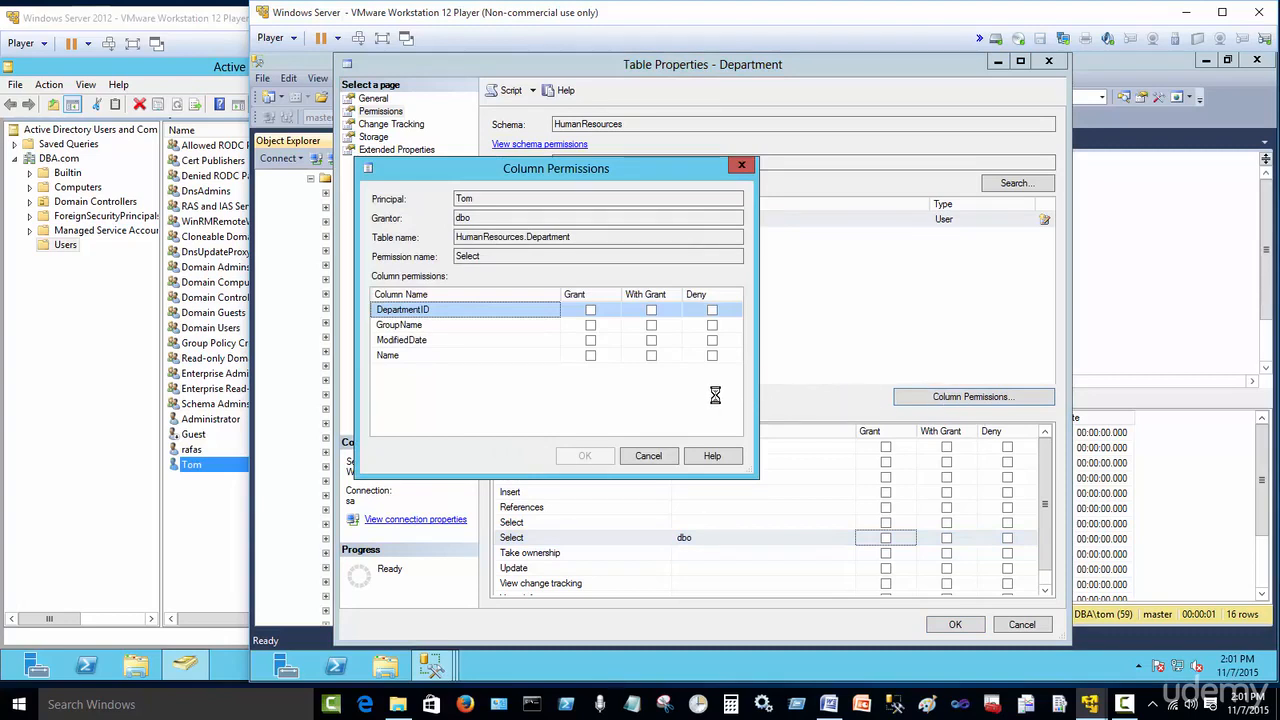
click(590, 311)
click(591, 357)
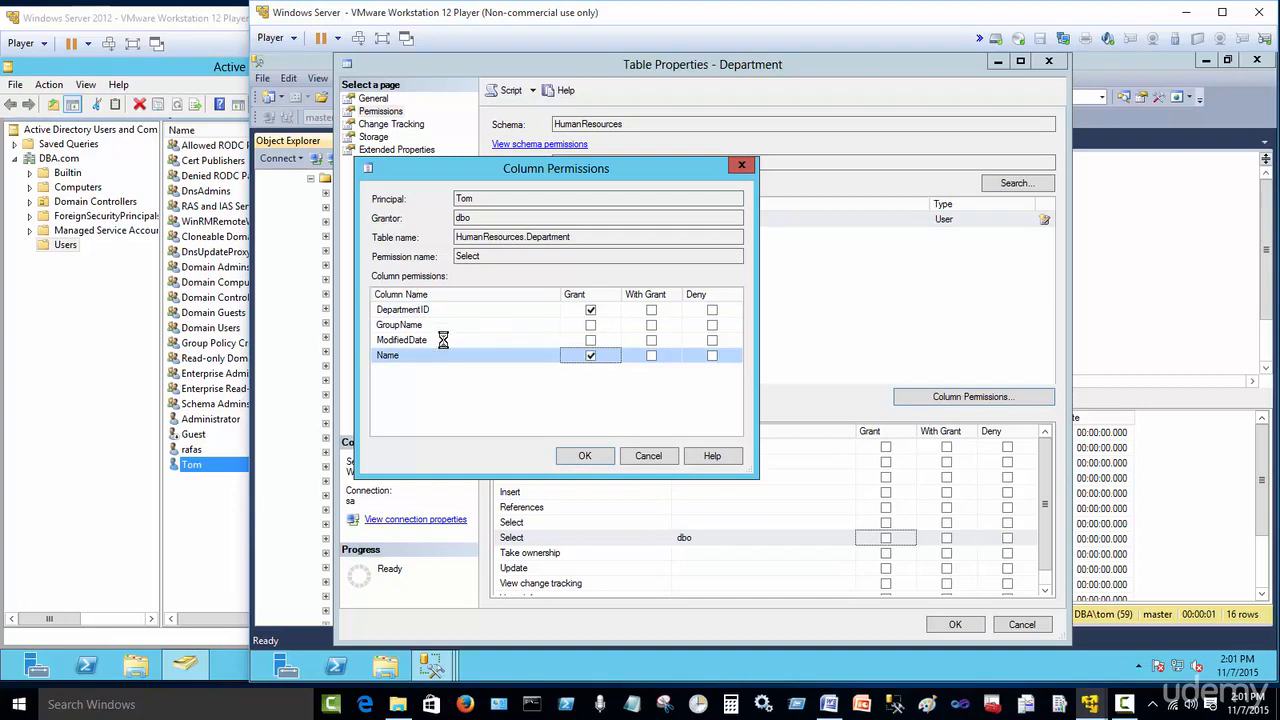
click(585, 455)
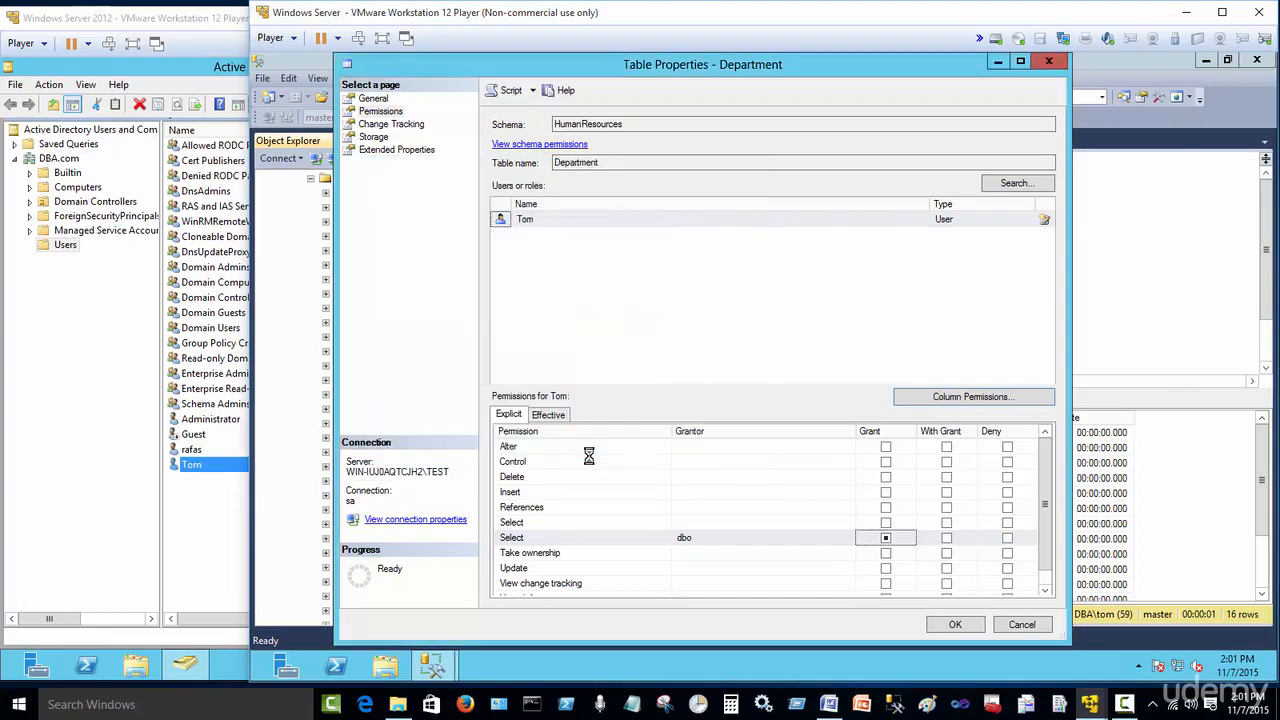
click(952, 625)
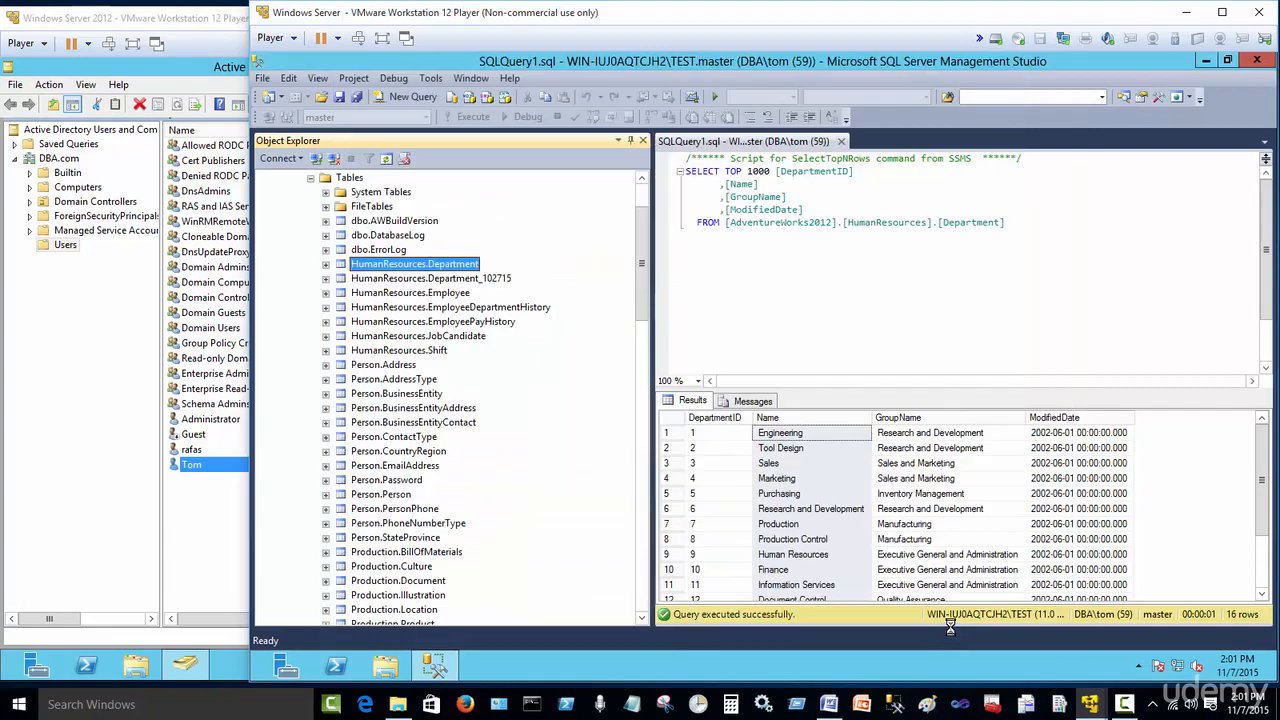
Step: Rerun the Department select query as DBA\tom and select the resulting messages
click(743, 342)
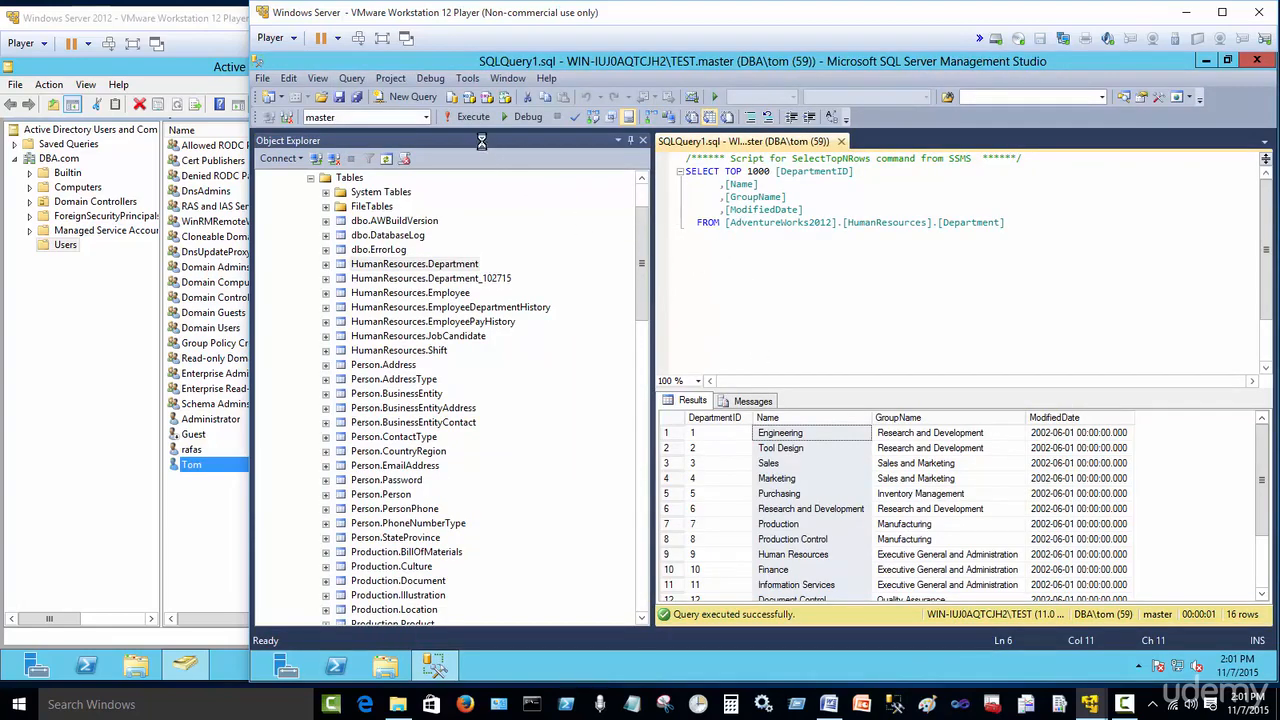
click(466, 117)
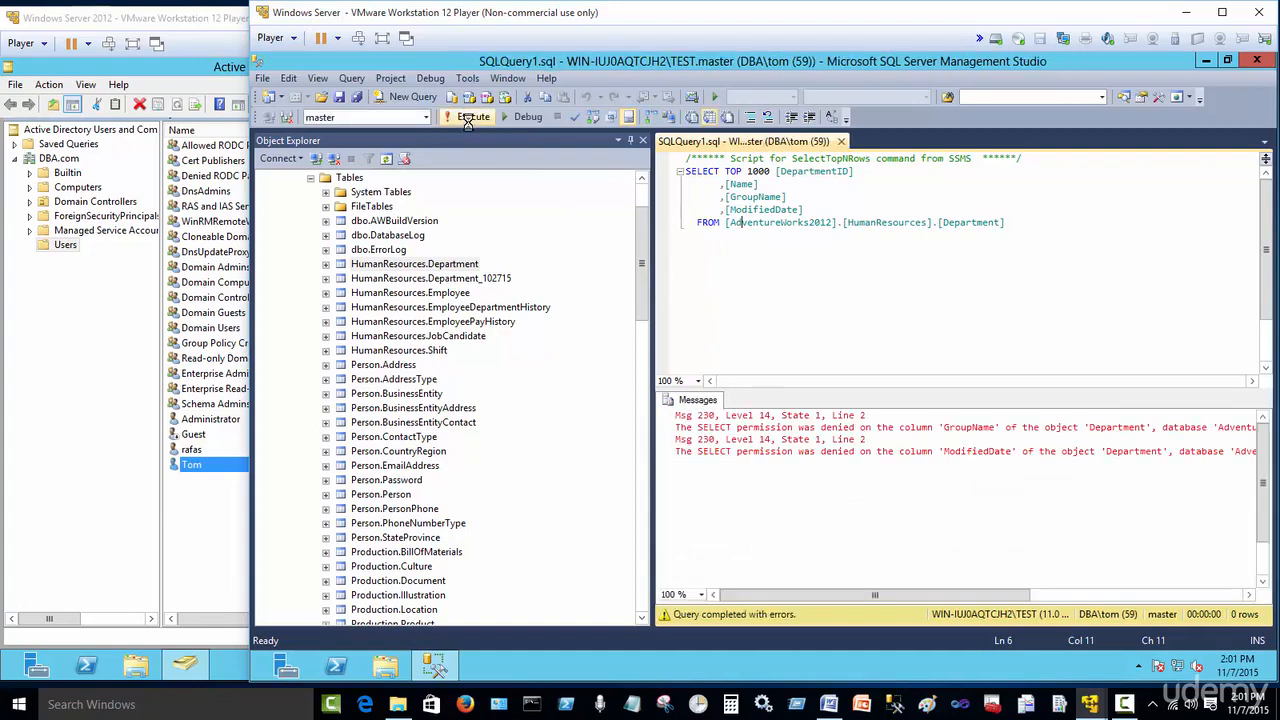
drag(857, 595, 763, 575)
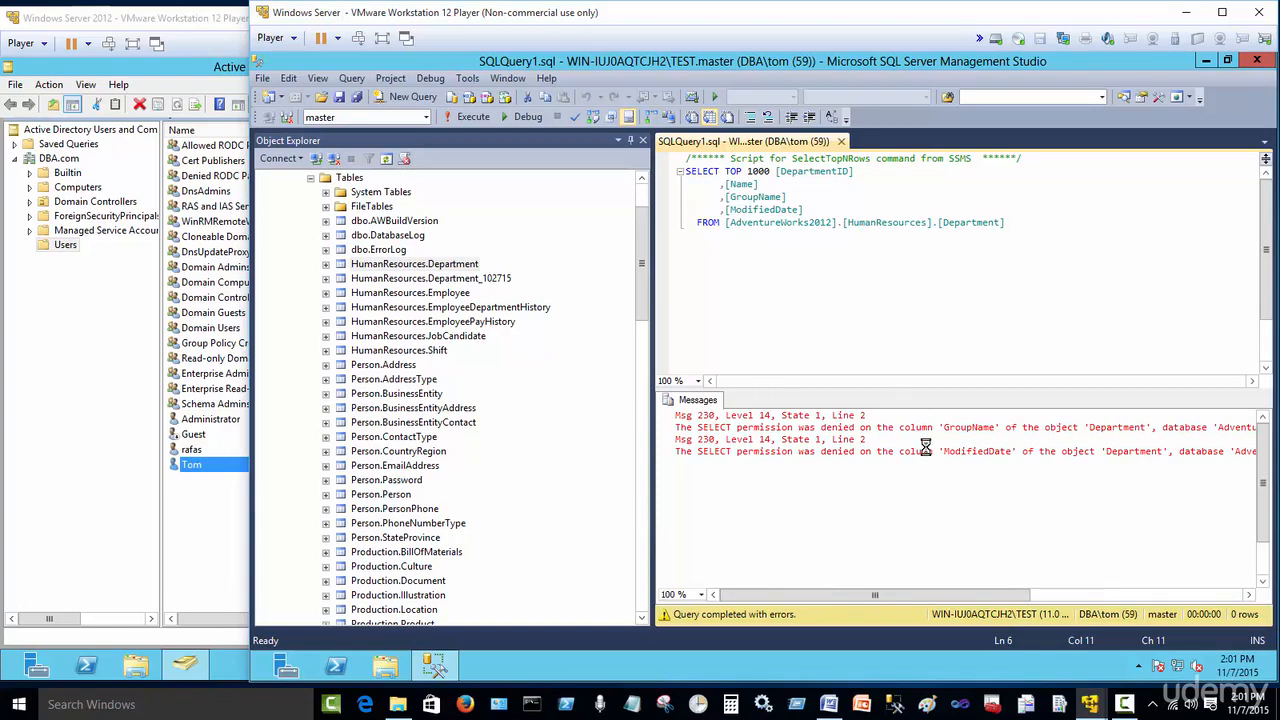
Step: Delete the GroupName and ModifiedDate columns from the Department select query
click(792, 198)
drag(806, 200, 718, 200)
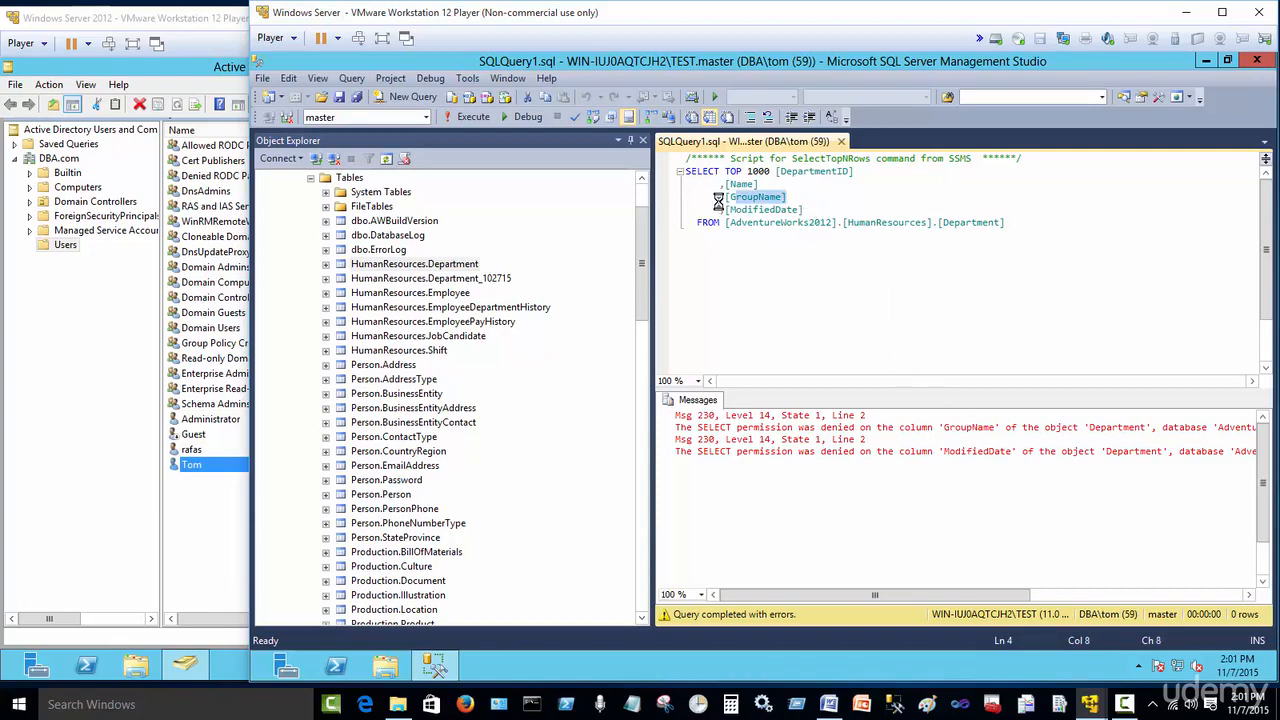
key(Delete)
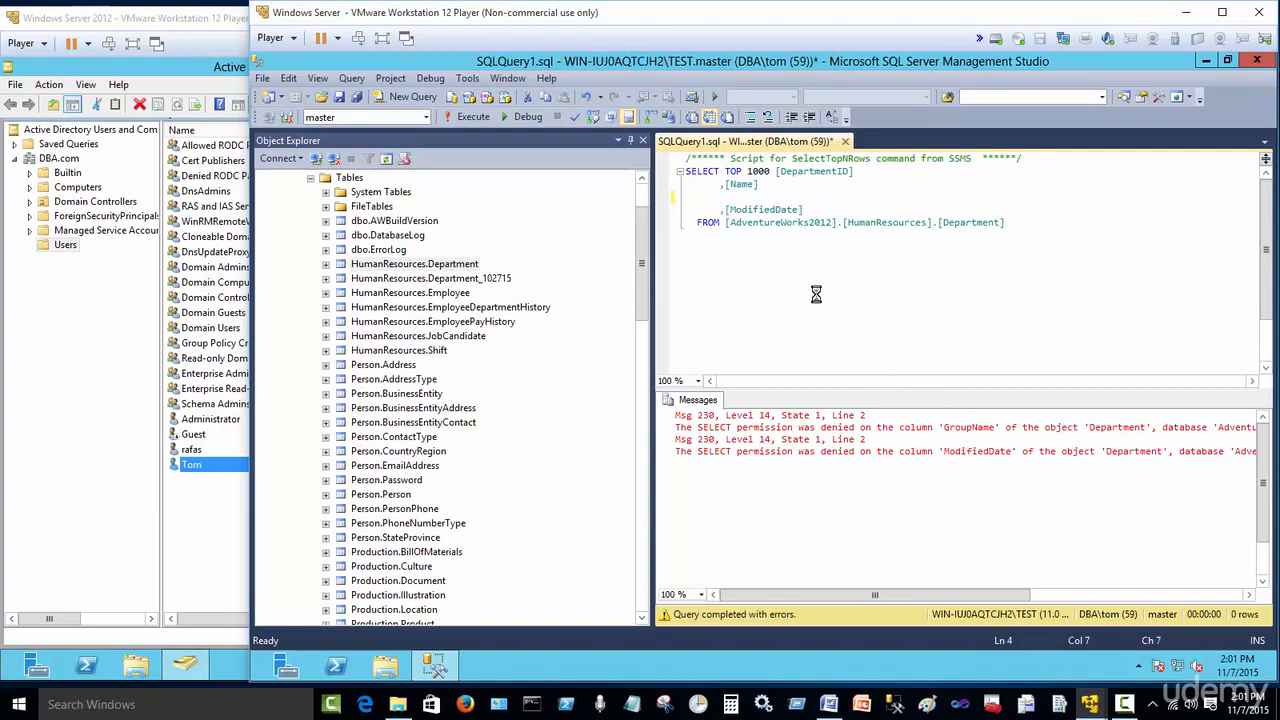
drag(811, 212, 722, 213)
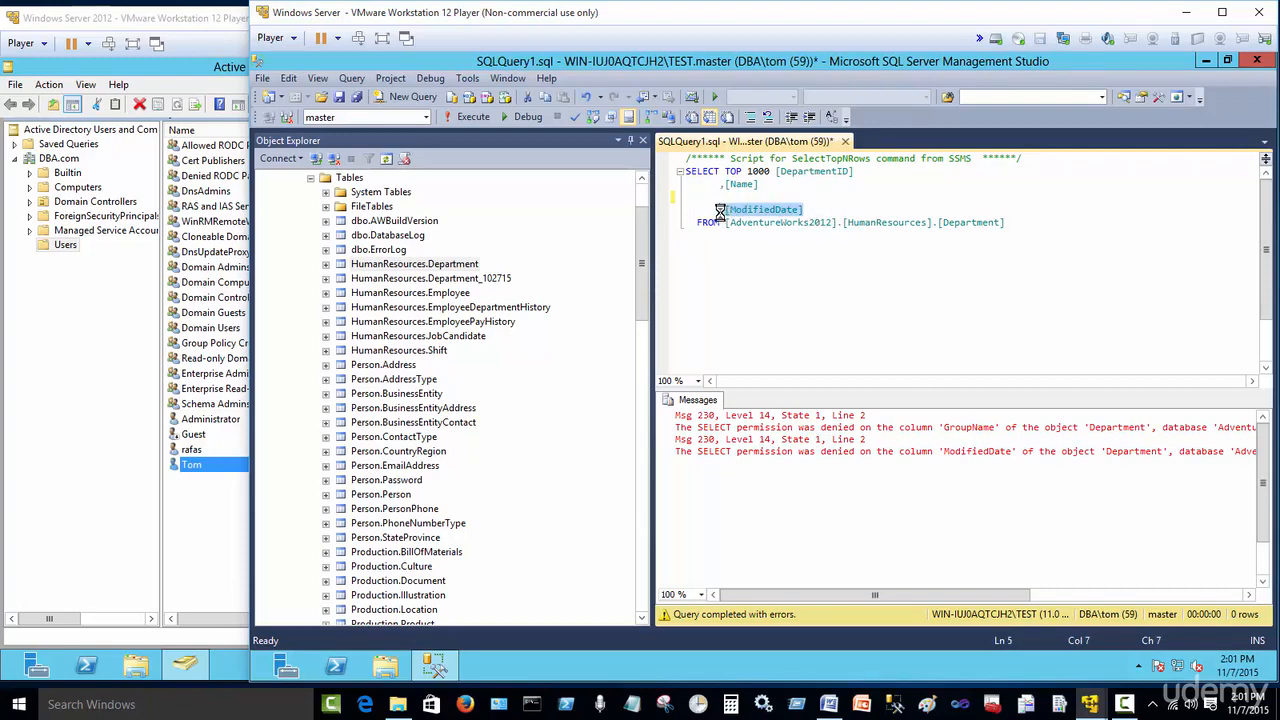
key(Delete)
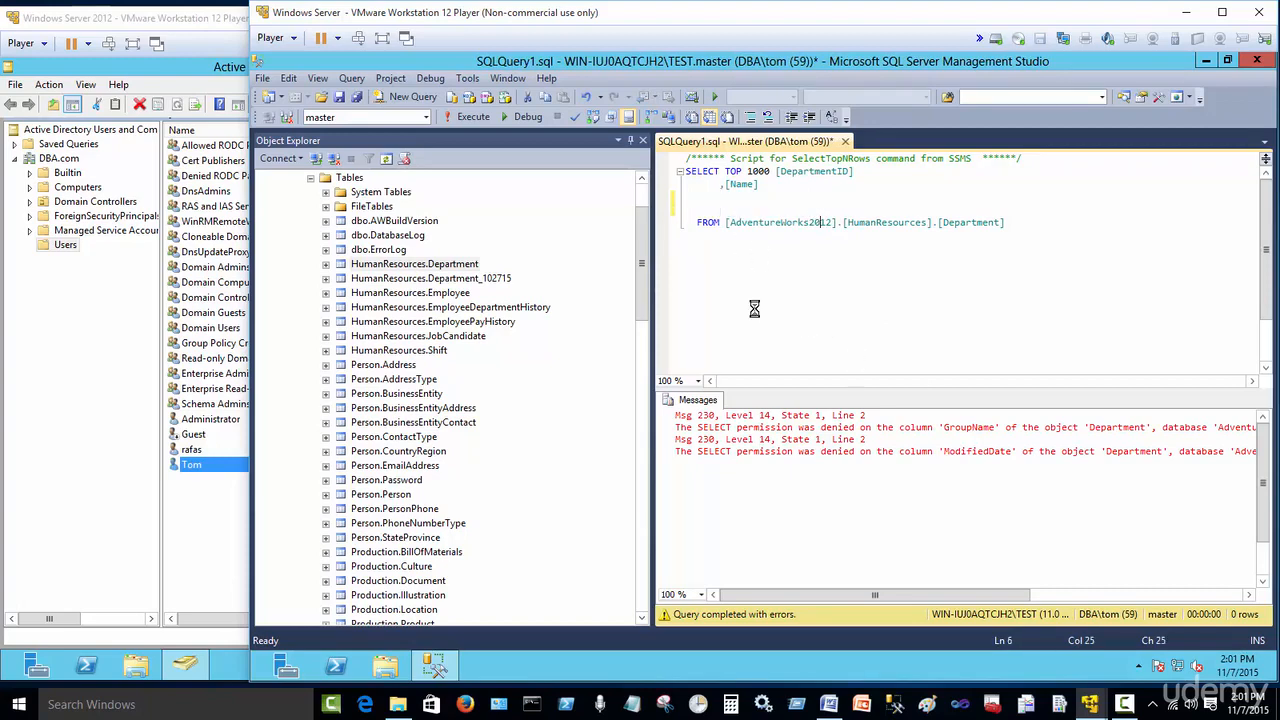
Step: Execute the edited query as DBA\tom and select the first row of the results
click(462, 117)
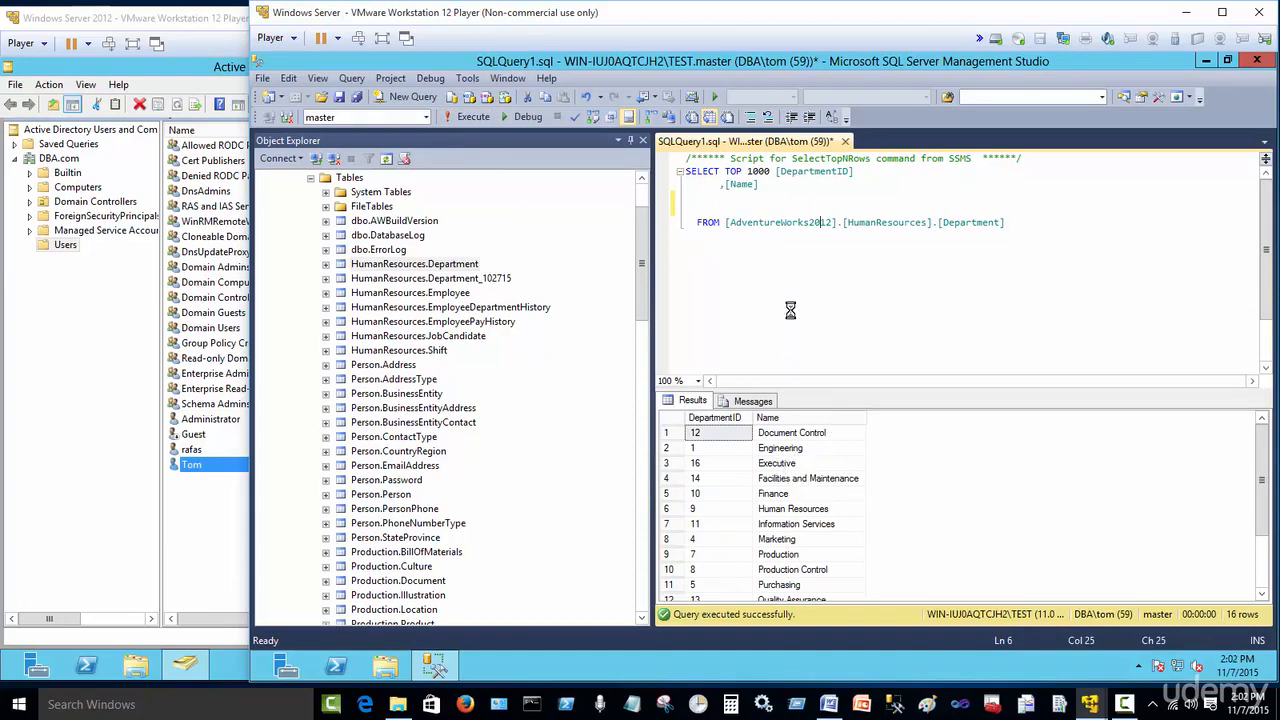
click(668, 432)
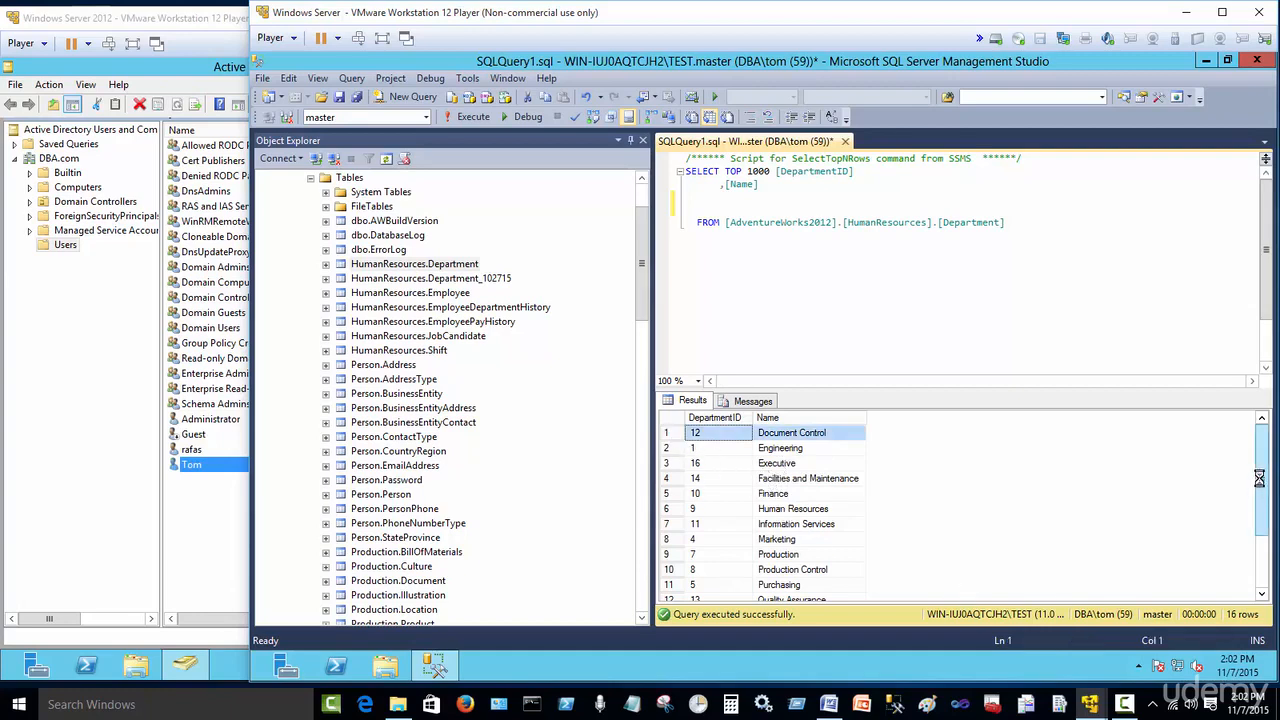
drag(1259, 480, 1245, 430)
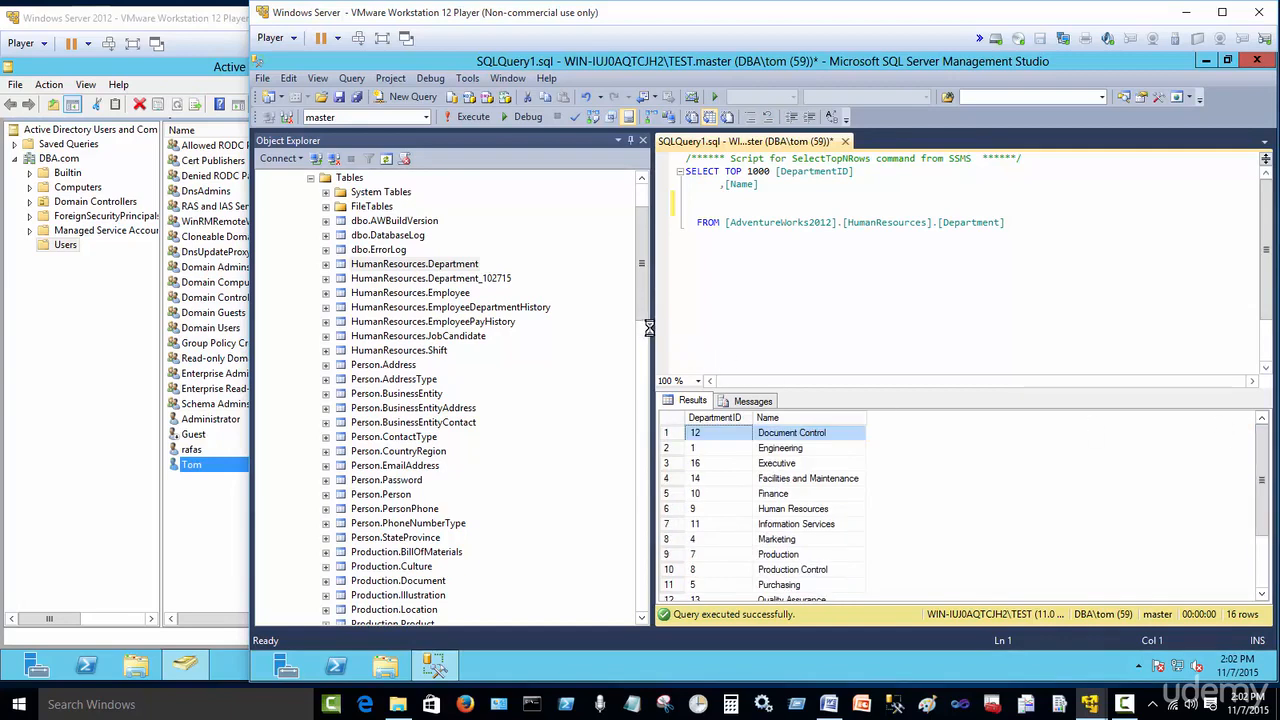
Step: Widen the Object Explorer pane and collapse the database, Security and server nodes under both connections
drag(650, 327, 585, 333)
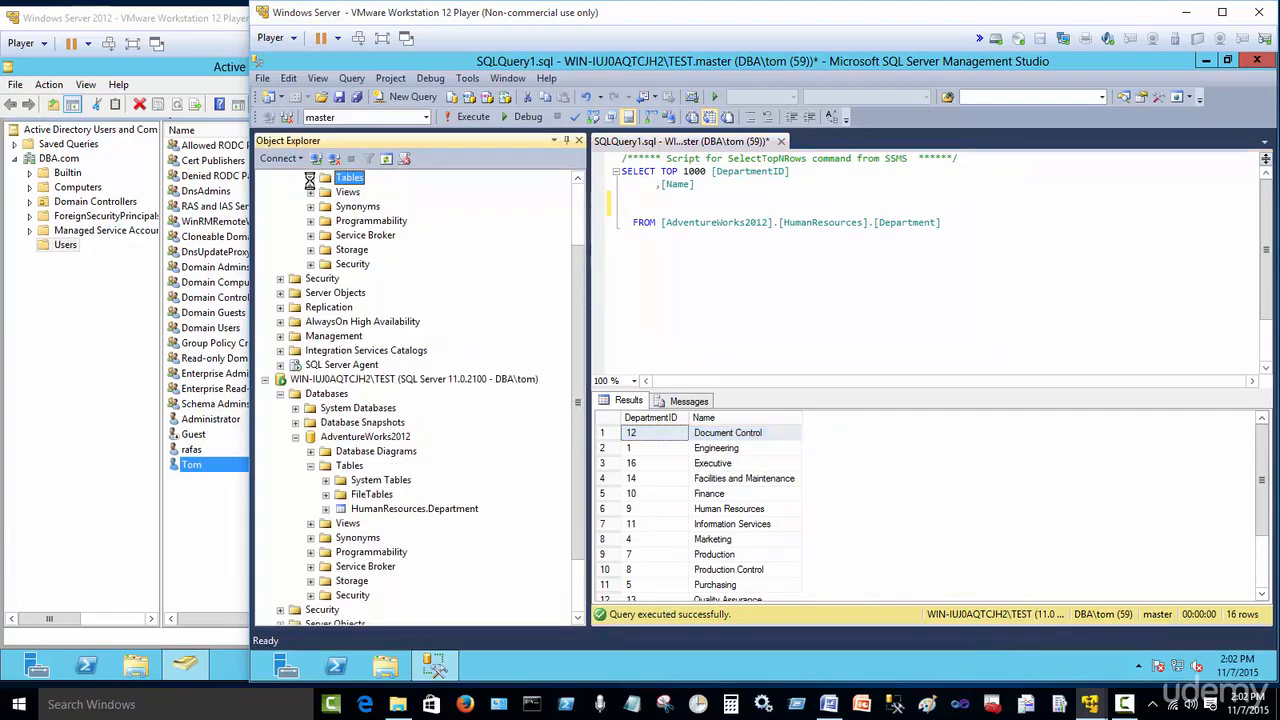
drag(574, 327, 574, 255)
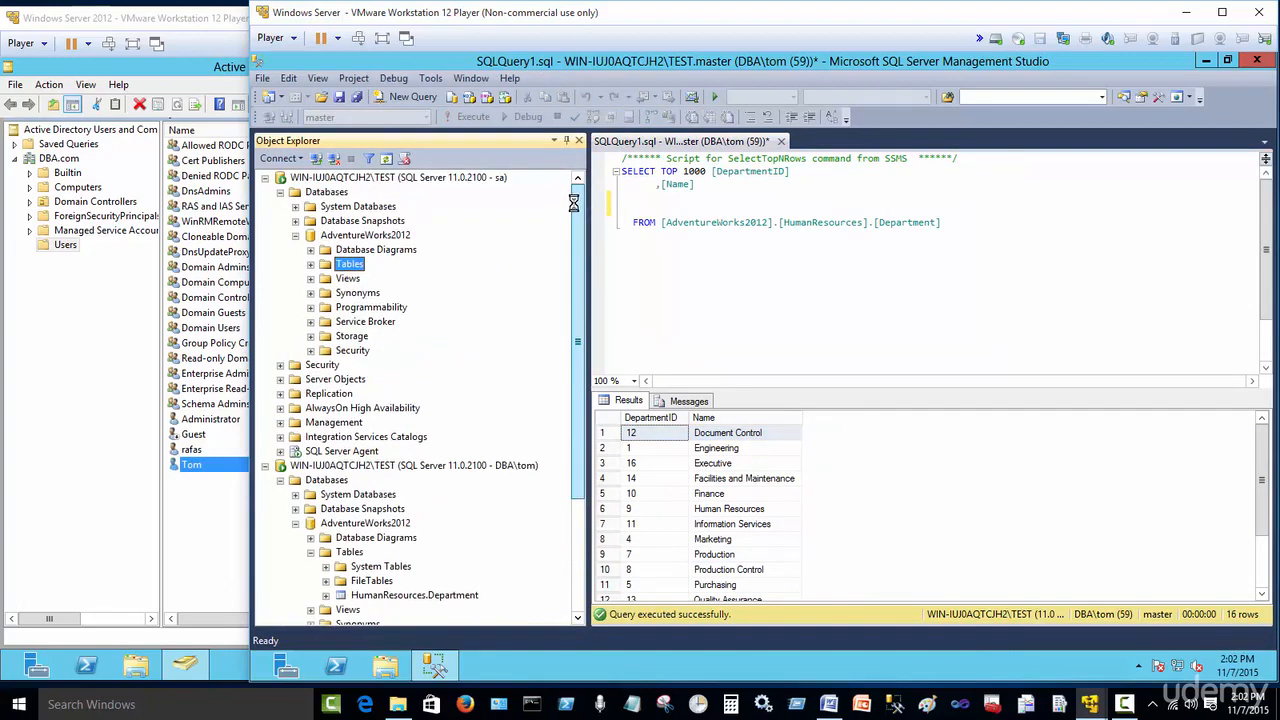
click(295, 235)
click(280, 364)
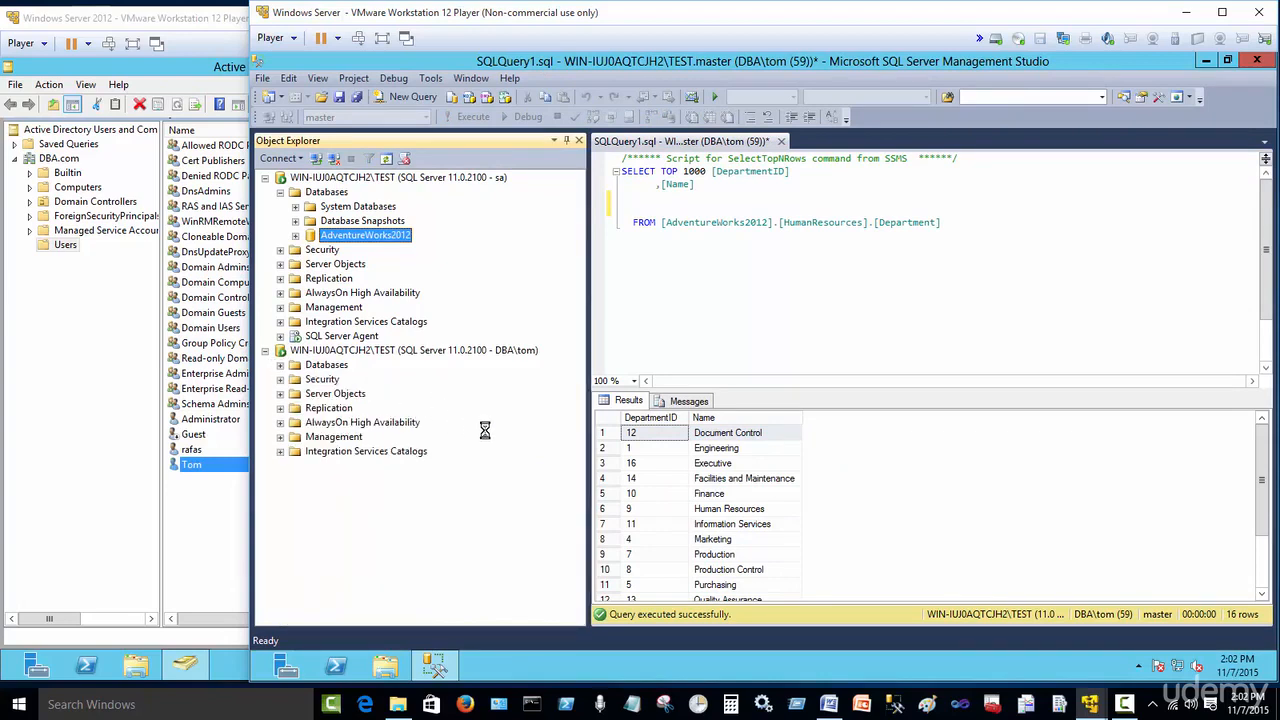
click(492, 350)
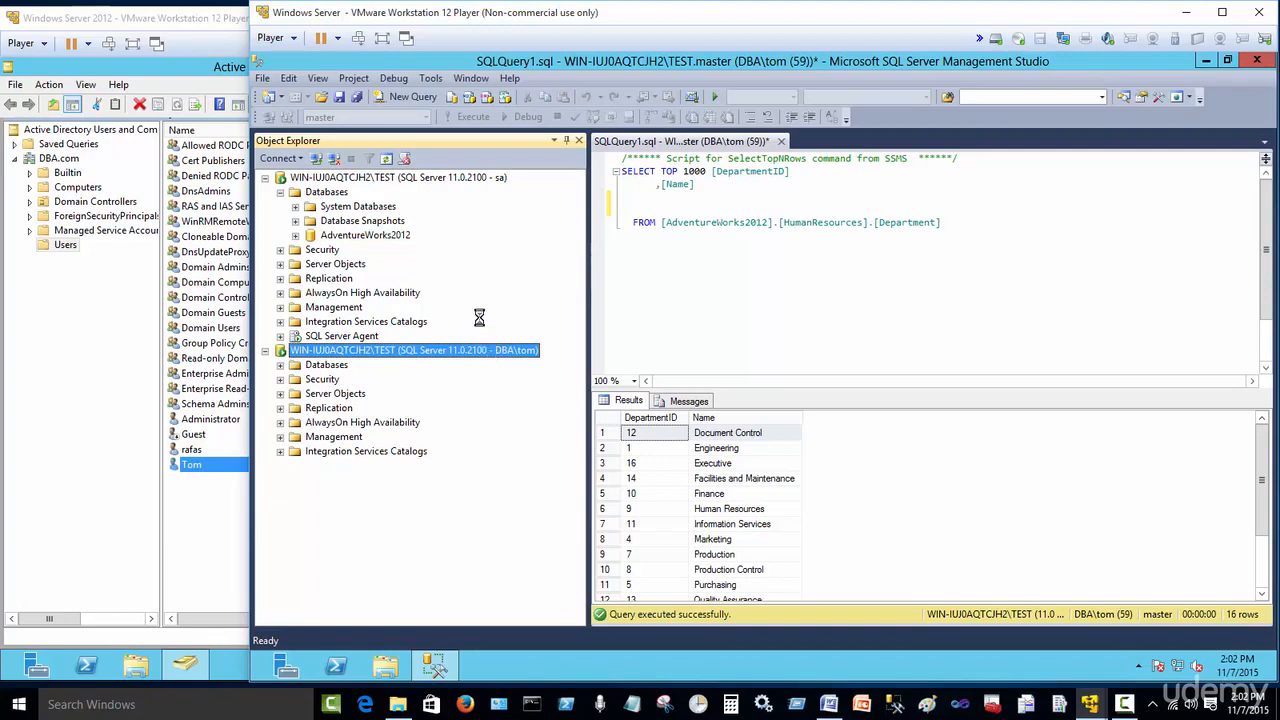
click(281, 193)
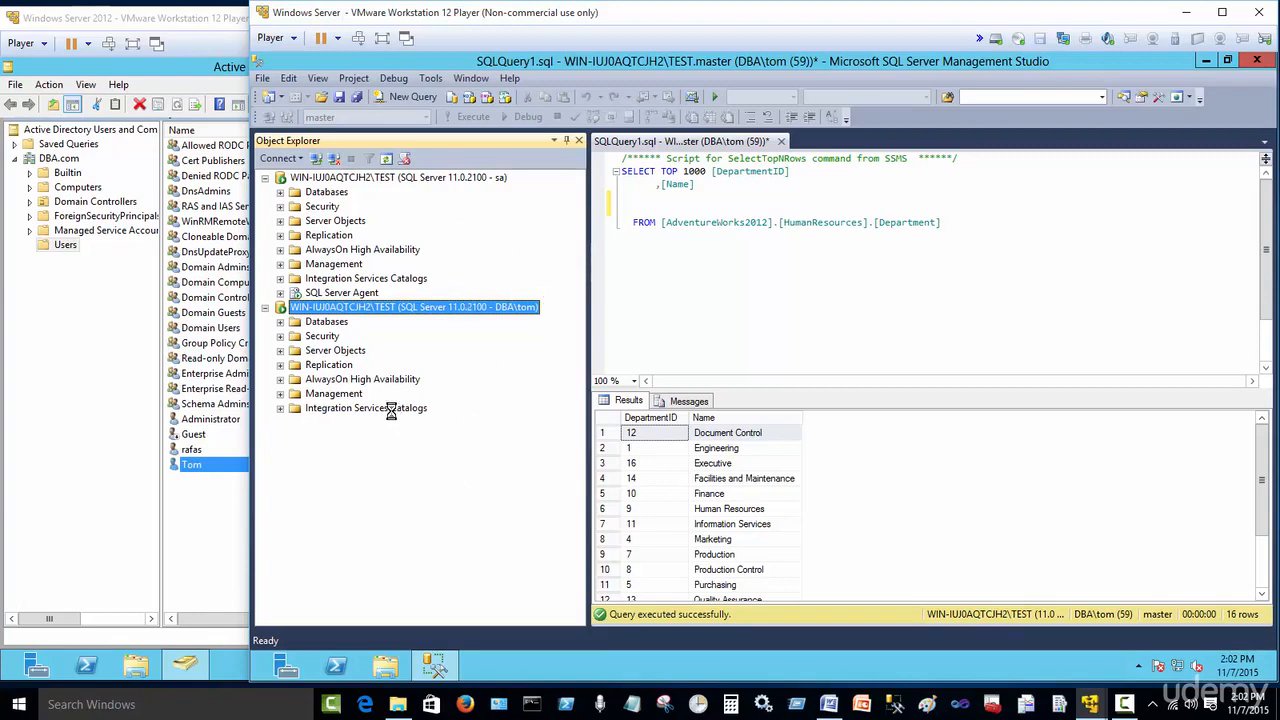
click(280, 206)
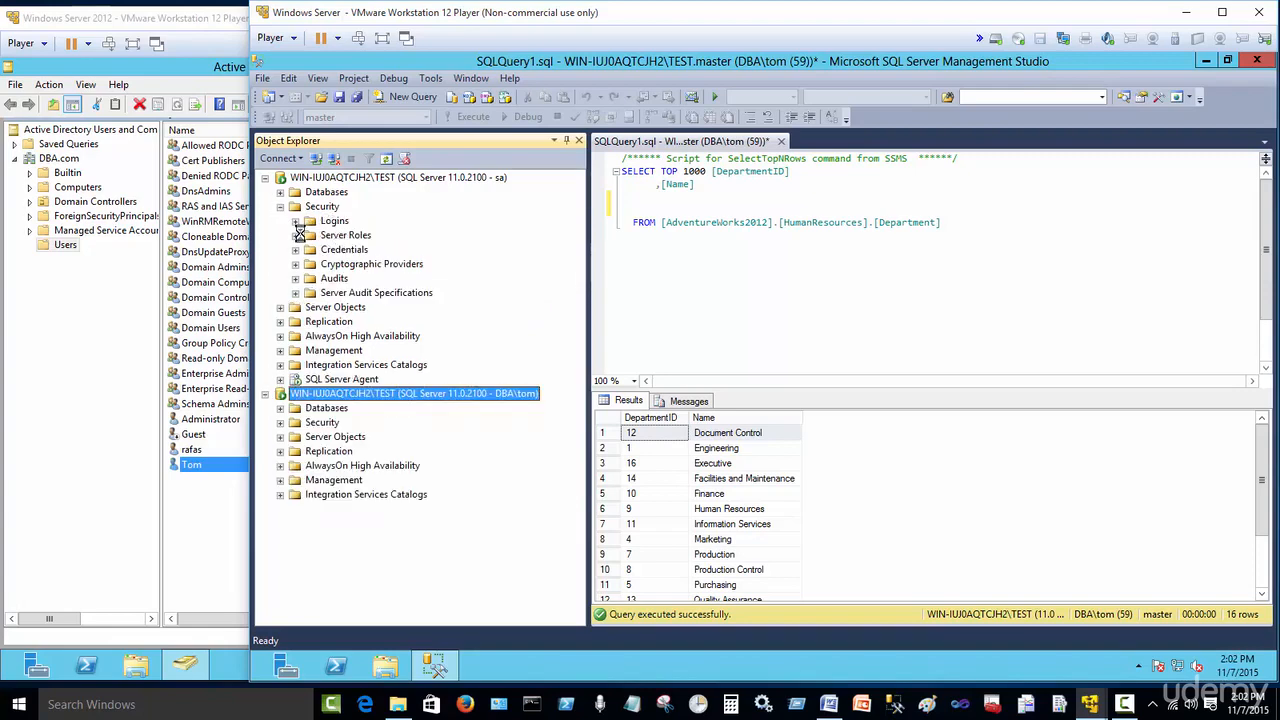
click(295, 235)
click(295, 235)
click(280, 206)
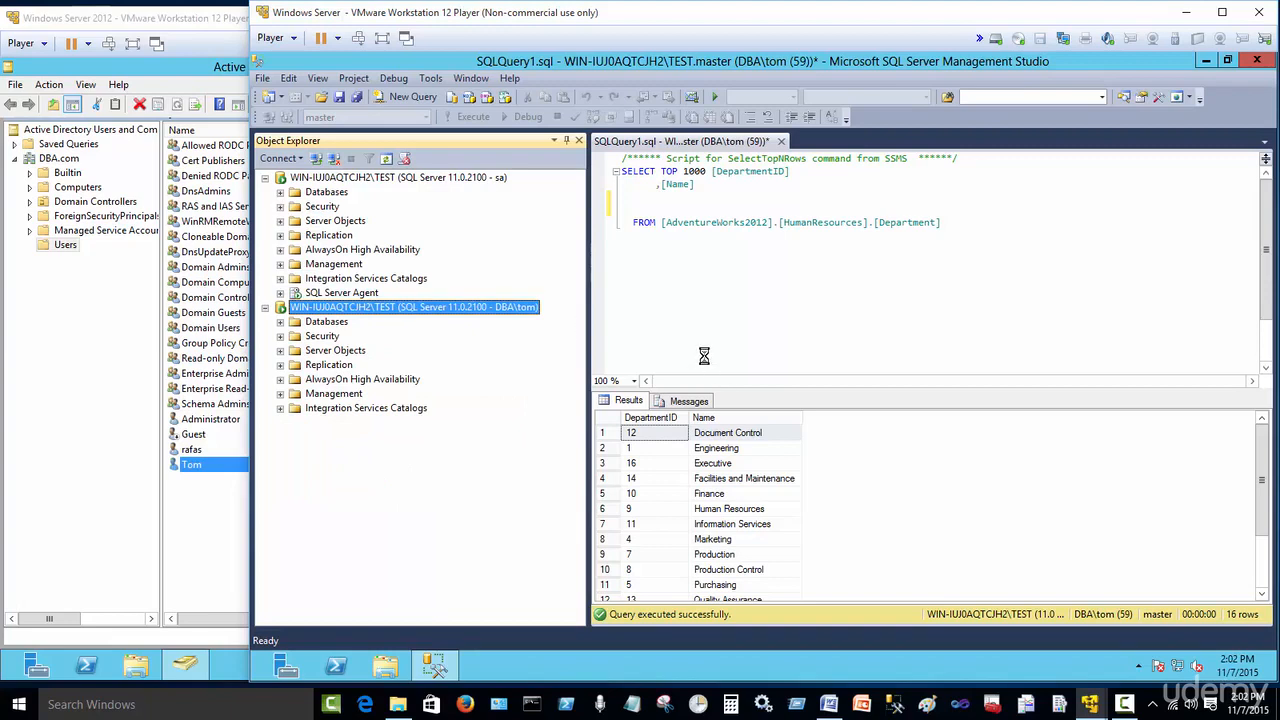
click(769, 337)
click(757, 320)
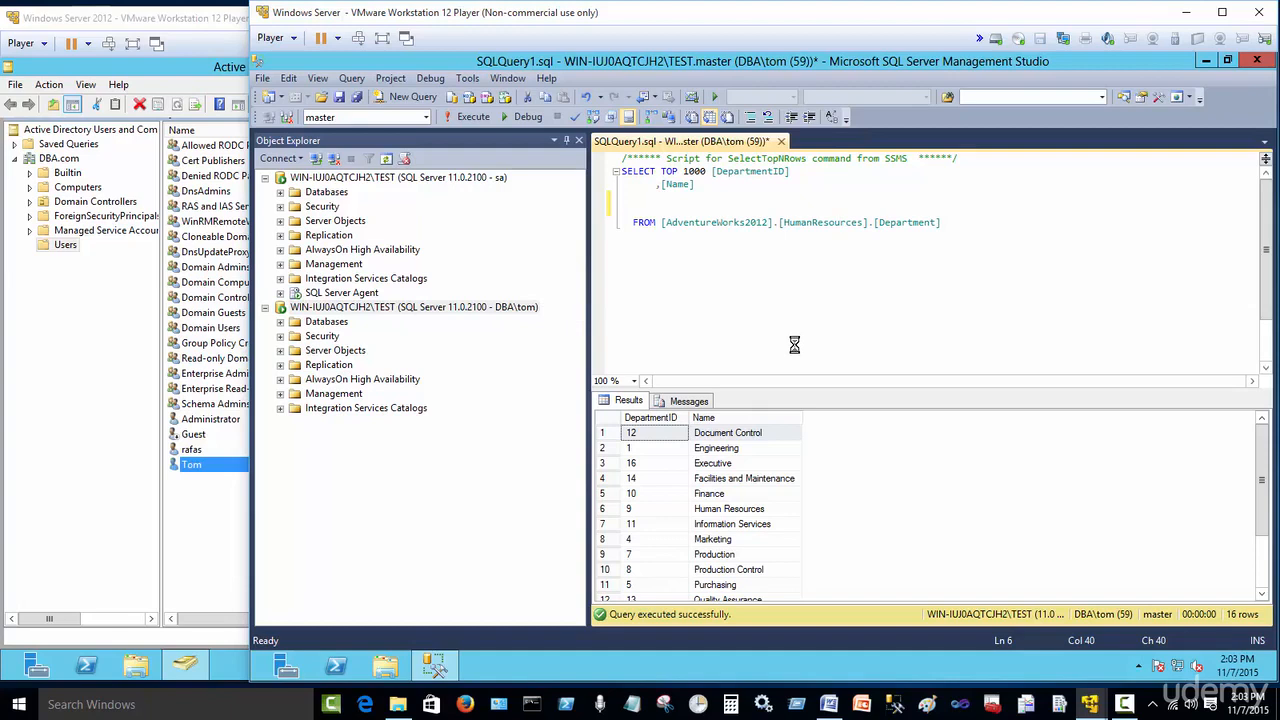
click(1124, 705)
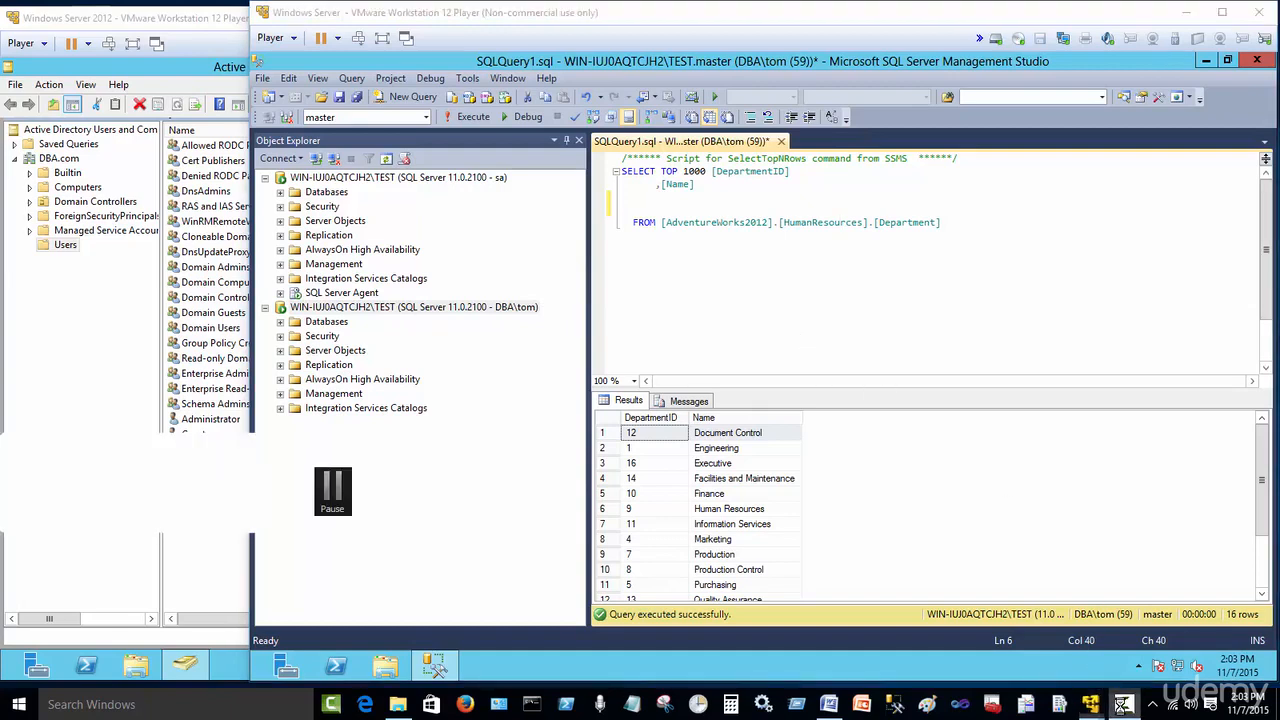